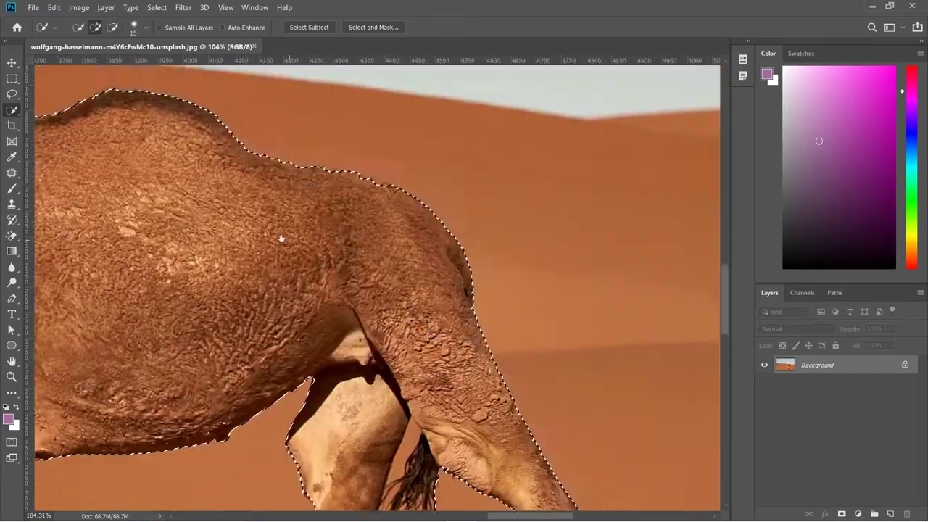
Step: Refine the edges of the camel selection around the neck and body in Select and Mask
scroll(270, 157, down, 10)
scroll(270, 157, right, 6)
key(ctrl+0)
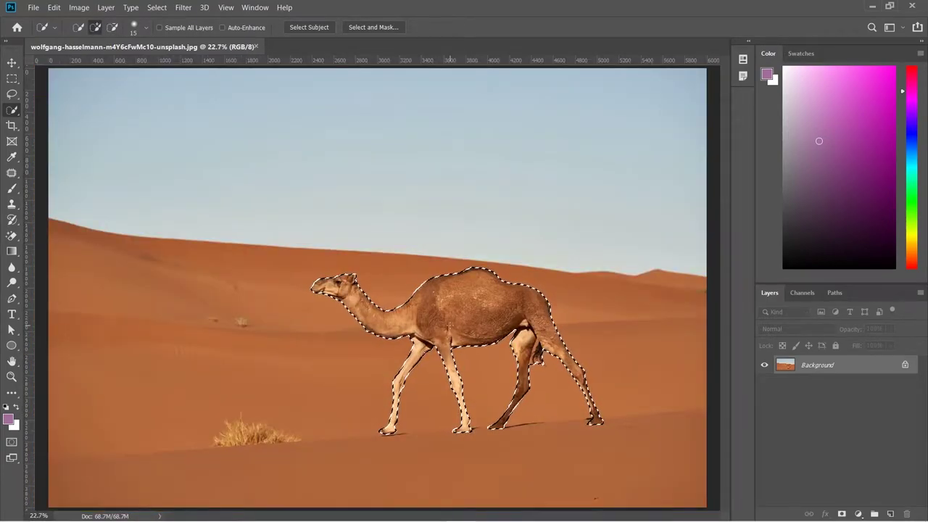
key(v)
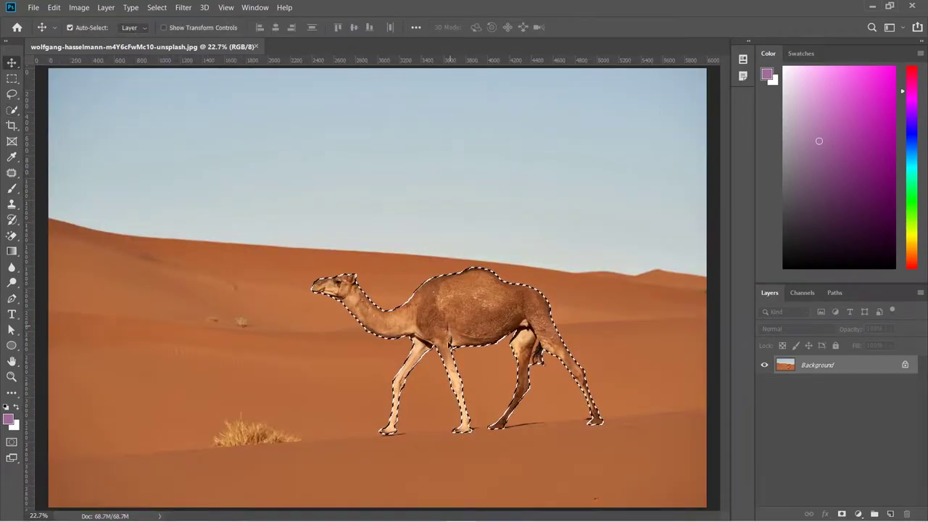
click(13, 110)
click(388, 28)
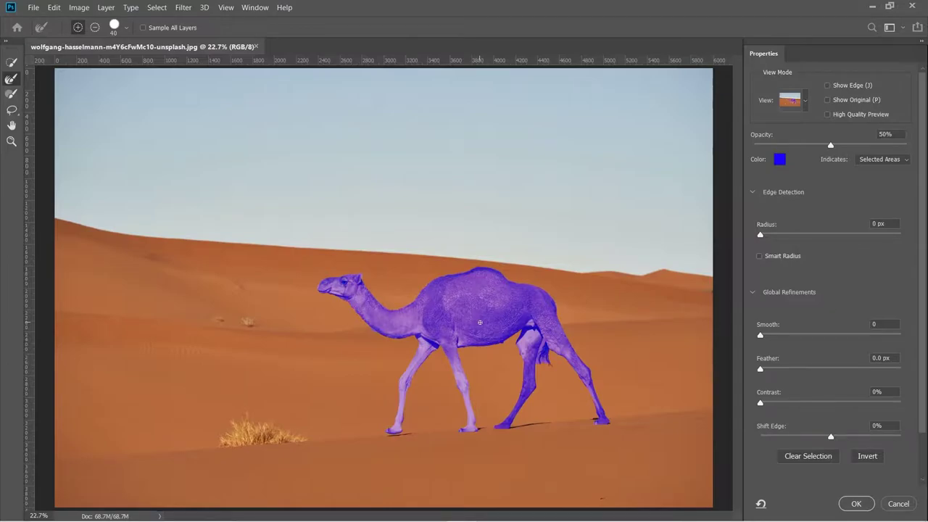
key(ctrl+plus)
key(ctrl+plus)
key(ctrl+plus)
key(ctrl+plus)
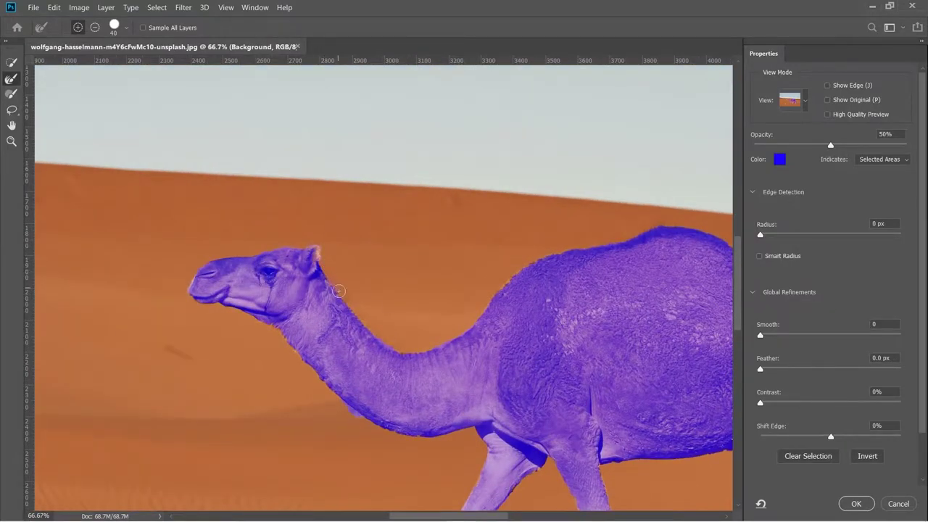
drag(406, 354, 484, 307)
drag(259, 319, 343, 378)
drag(557, 401, 211, 155)
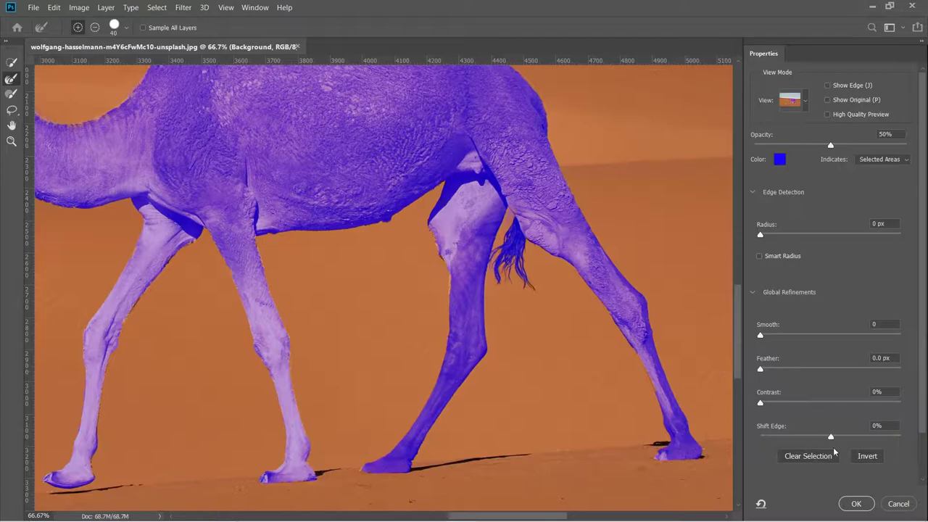
Step: Apply the refined selection and use it as a layer mask to hide everything around the camel
click(856, 503)
key(ctrl+0)
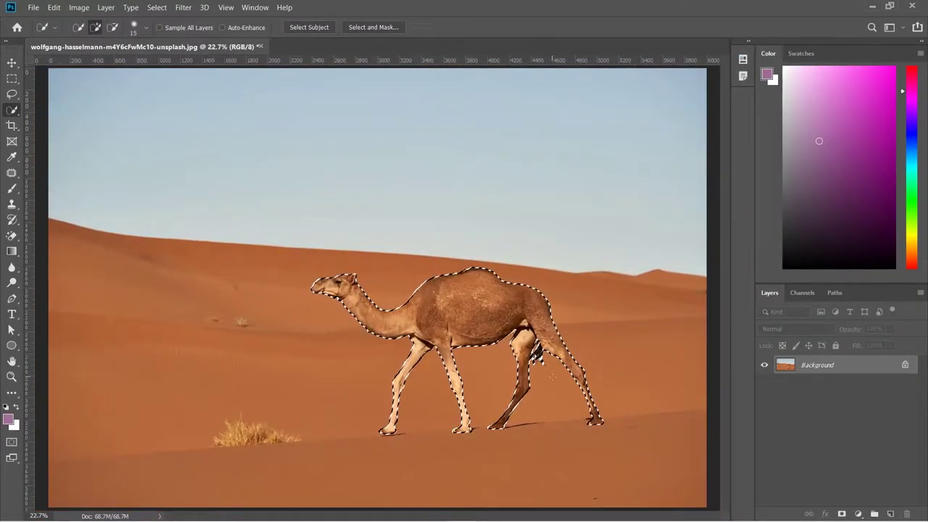
click(857, 514)
key(v)
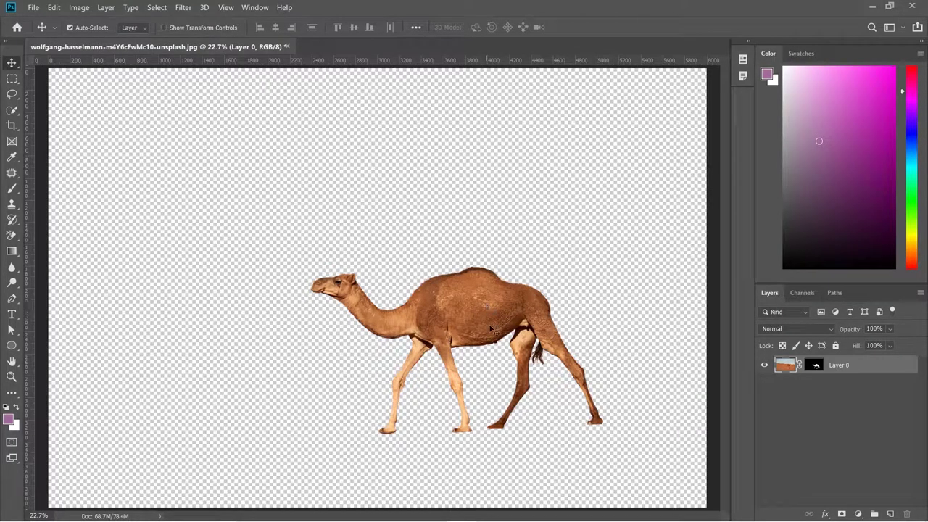
Step: Enlarge the camel to about 129% with Free Transform and move it up and left on the canvas
drag(495, 348, 366, 299)
key(ctrl+t)
drag(592, 484, 656, 493)
scroll(408, 362, down, 2)
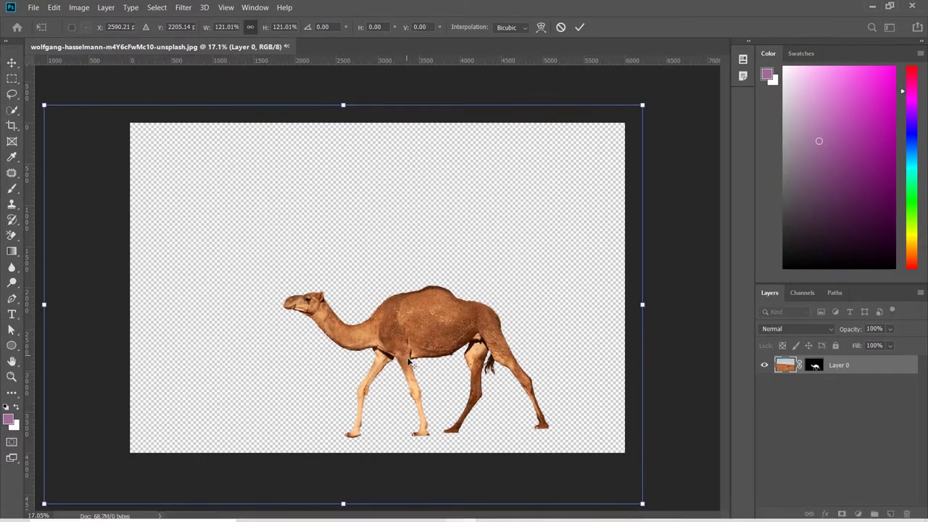
drag(435, 311, 390, 266)
drag(601, 468, 637, 493)
drag(482, 306, 444, 277)
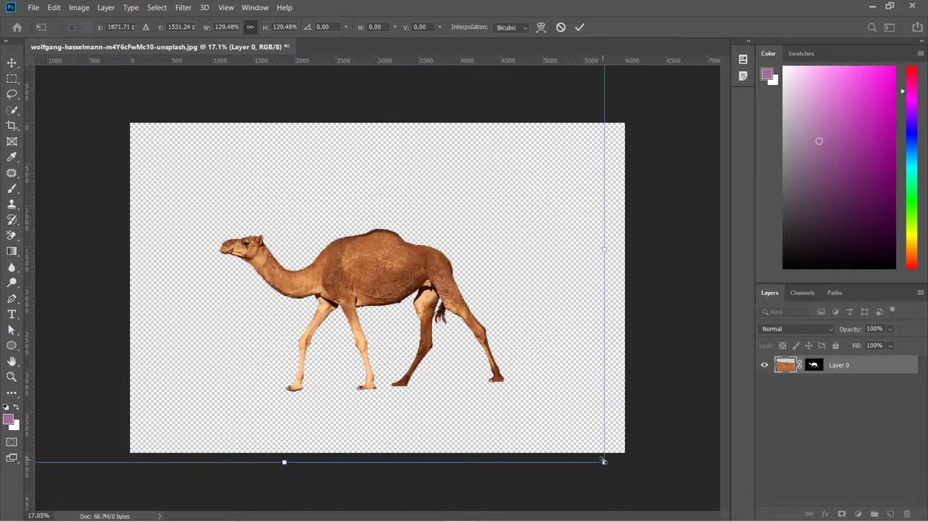
Step: Enlarge the camel slightly more, reposition it near the middle of the canvas and apply the transform
drag(603, 461, 641, 476)
drag(457, 310, 416, 289)
drag(638, 491, 603, 467)
drag(366, 290, 396, 293)
key(Return)
key(ctrl+0)
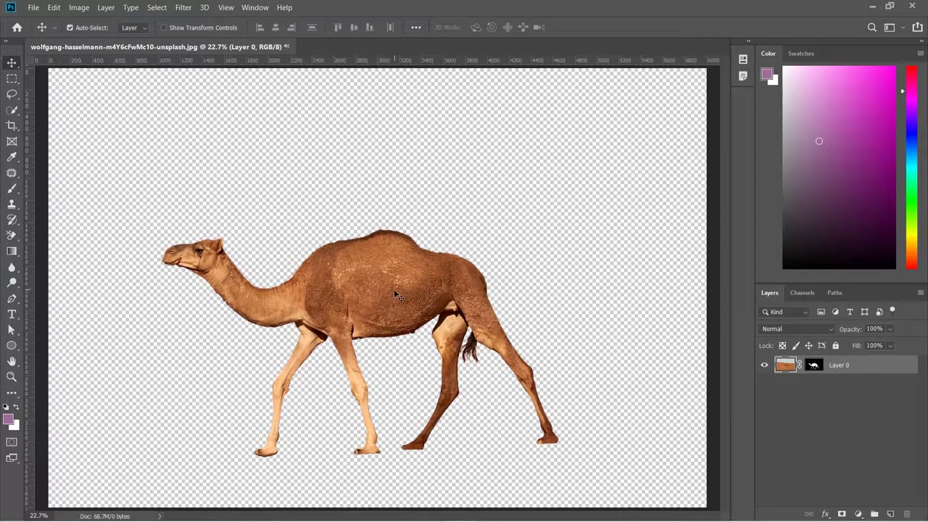
Step: Open the Unsplash photo of the large red rock mountain under a blue sky
click(34, 8)
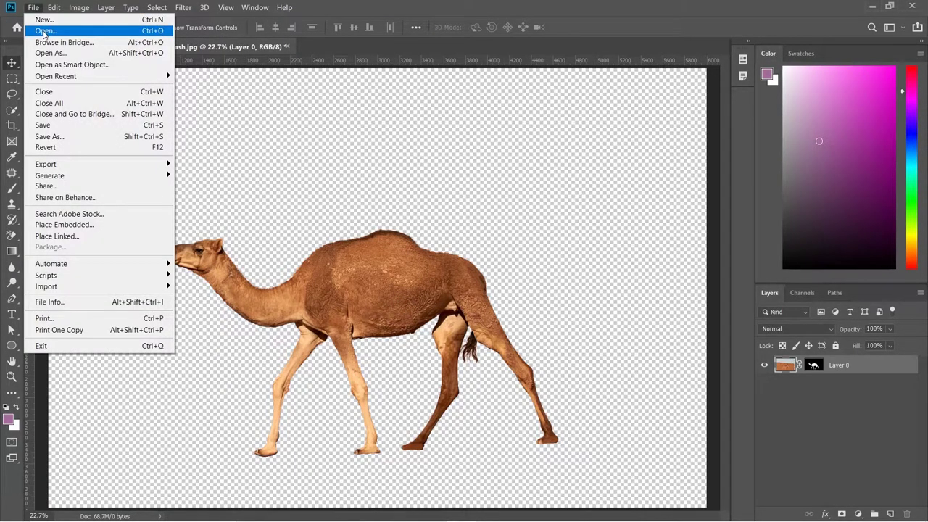
click(39, 30)
double_click(325, 246)
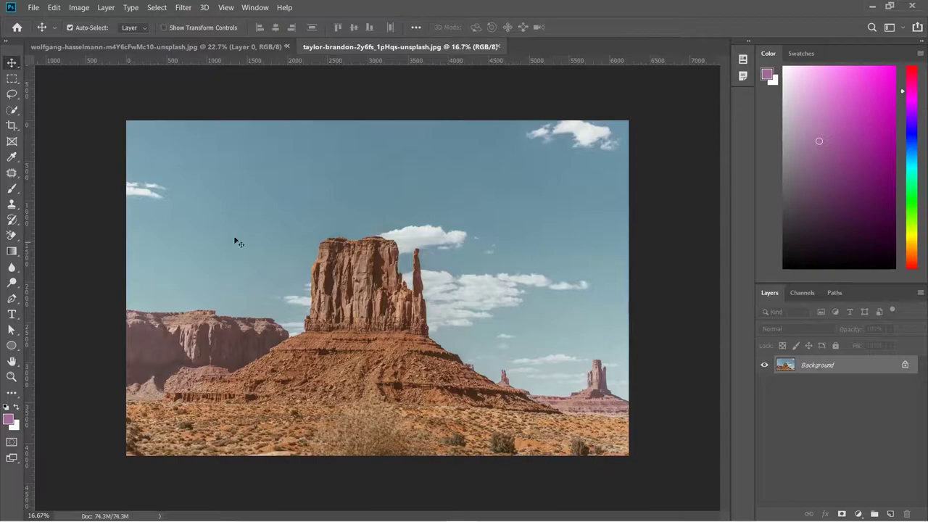
Step: Select the central rock mountain and its slopes with the Quick Selection tool, using brush sizes 125 and 80
click(11, 110)
click(29, 110)
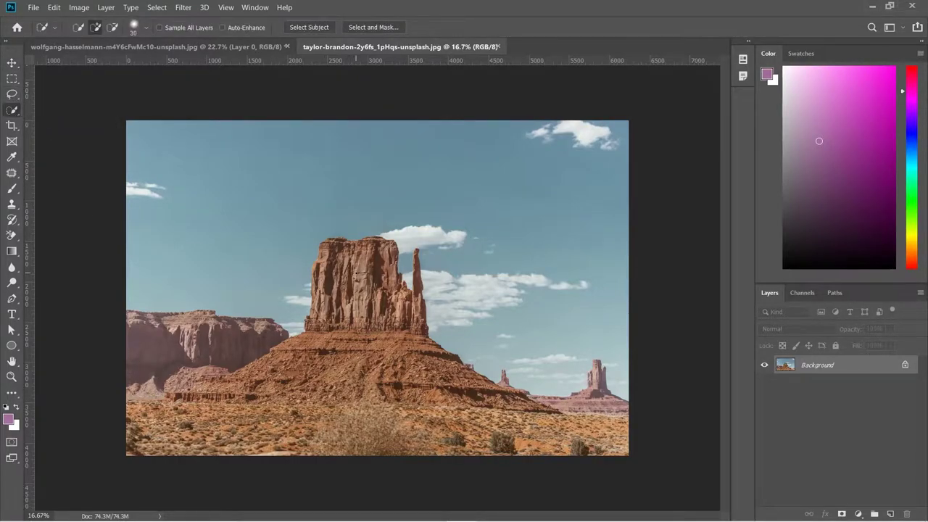
key(bracketright)
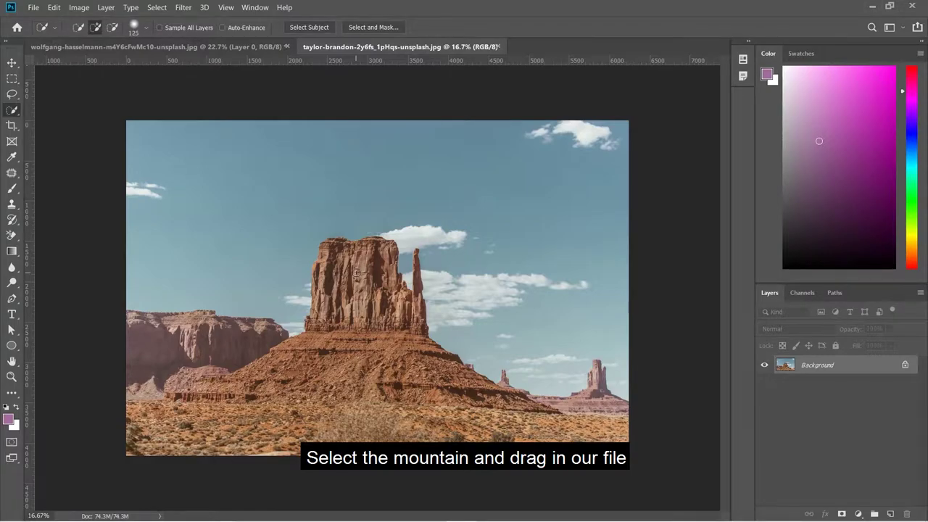
mouse_move(358, 267)
mouse_down()
mouse_move(363, 346)
mouse_move(368, 240)
mouse_move(334, 245)
mouse_up()
mouse_move(325, 281)
mouse_down()
mouse_move(319, 304)
mouse_move(330, 341)
mouse_move(317, 265)
mouse_move(363, 341)
mouse_move(341, 247)
mouse_move(381, 290)
mouse_move(419, 307)
mouse_move(268, 363)
mouse_move(478, 392)
mouse_move(232, 377)
mouse_move(418, 294)
mouse_up()
key(bracketleft)
key(bracketleft)
key(bracketleft)
scroll(400, 289, up, 4)
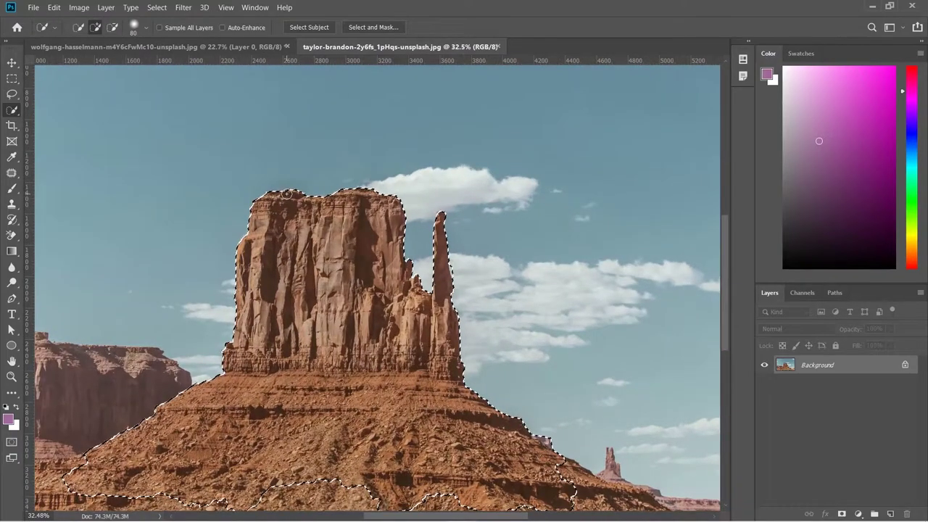
key(alt)
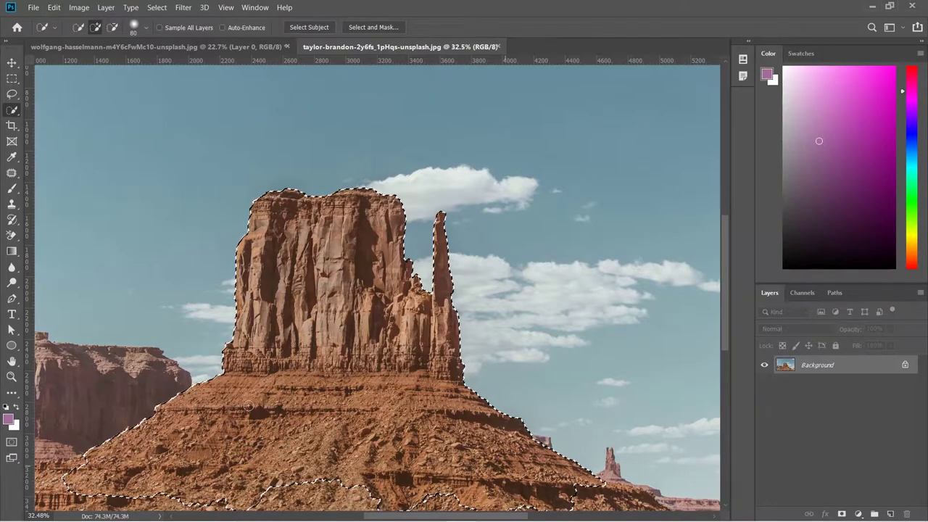
Step: Copy the selected mountain into the camel document and scale it down over the camel's back
key(v)
drag(262, 416, 239, 129)
drag(368, 215, 367, 215)
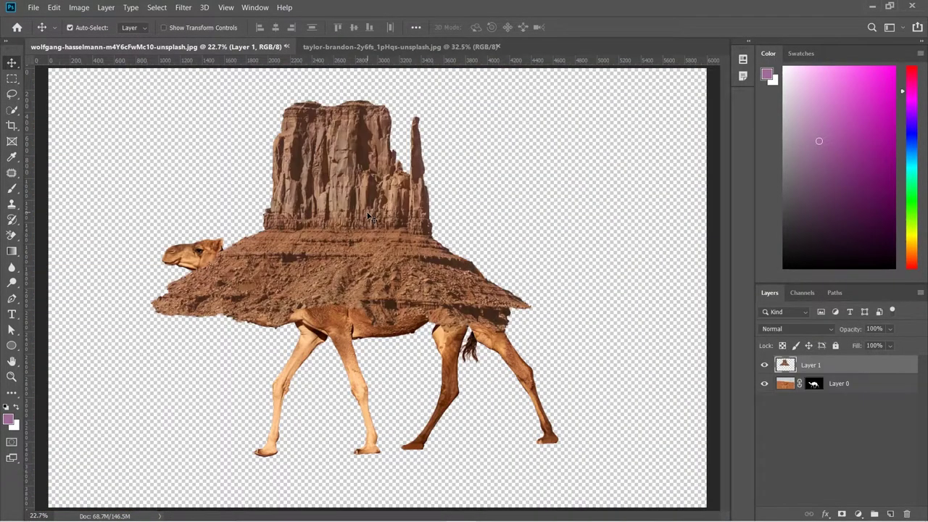
key(ctrl+t)
drag(532, 338, 423, 273)
key(Return)
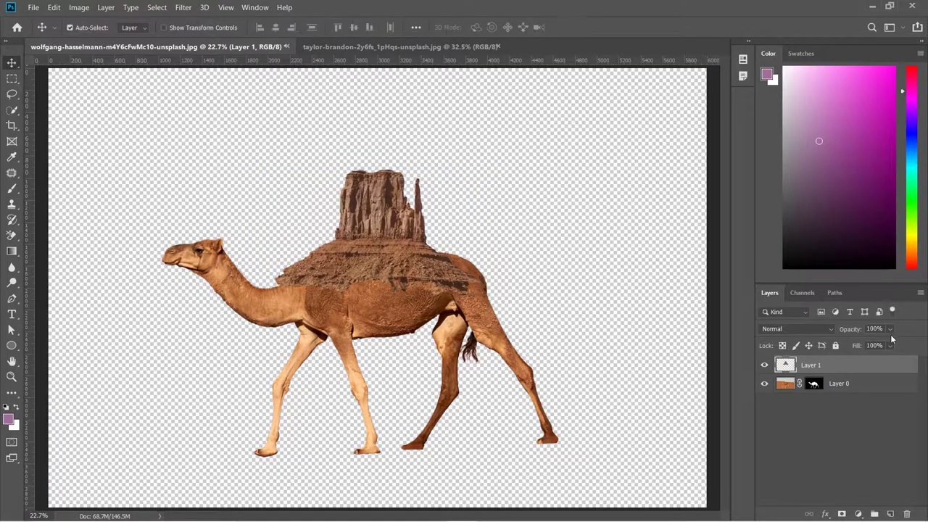
Step: Lower the mountain layer's opacity to 55%, then transform it to 76.44% scale and -0.75° rotation over the hump
click(891, 328)
click(878, 342)
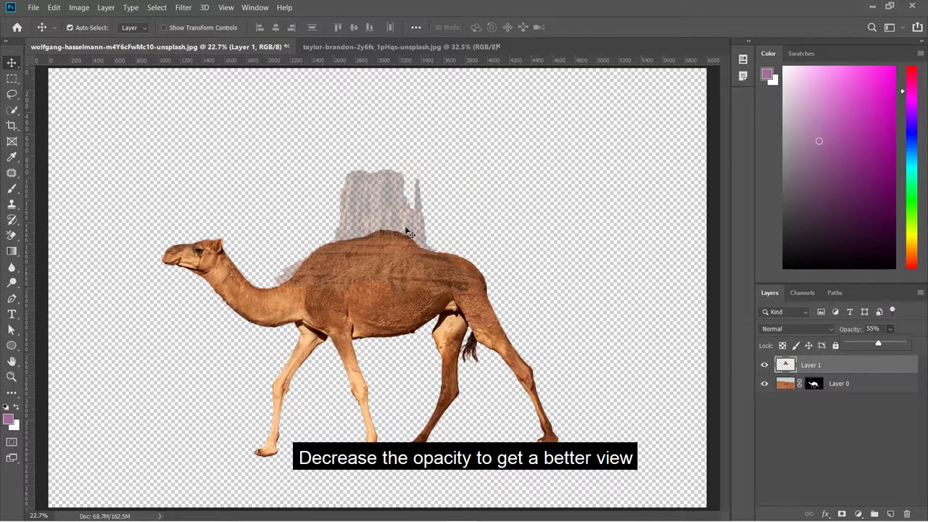
scroll(402, 231, up, 4)
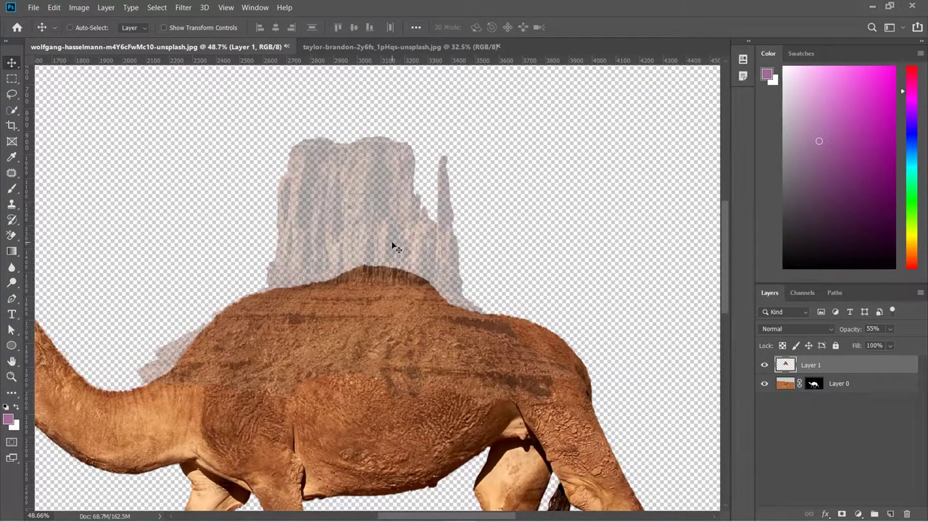
key(ctrl+t)
drag(578, 404, 475, 340)
drag(347, 301, 379, 318)
mouse_move(528, 385)
mouse_down()
mouse_move(519, 362)
mouse_move(525, 382)
mouse_up()
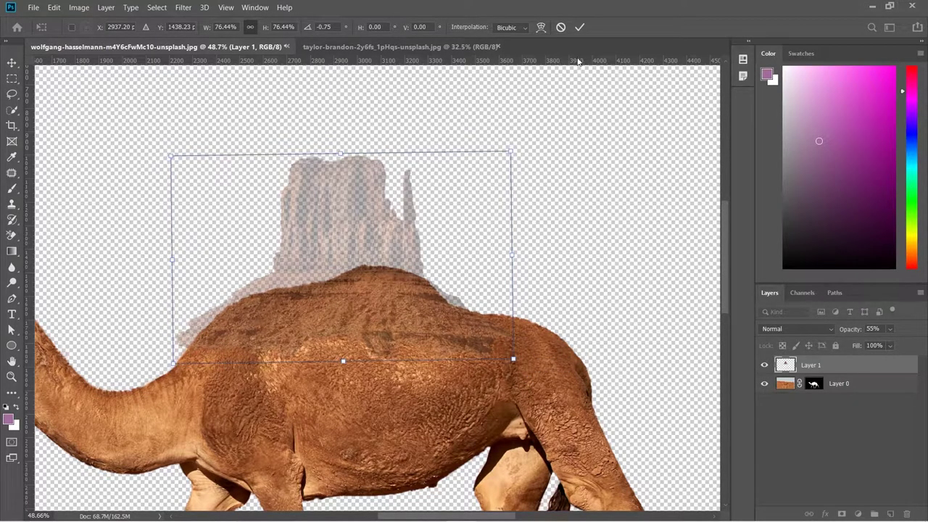
click(580, 27)
Step: Rename the lower layer "camel" and the upper layer "mountain"
double_click(840, 383)
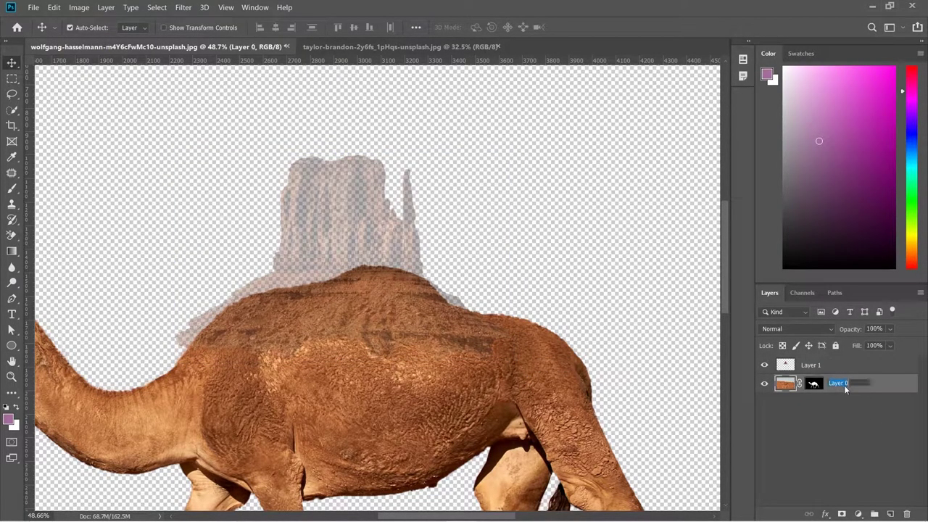
text(camel)
key(Return)
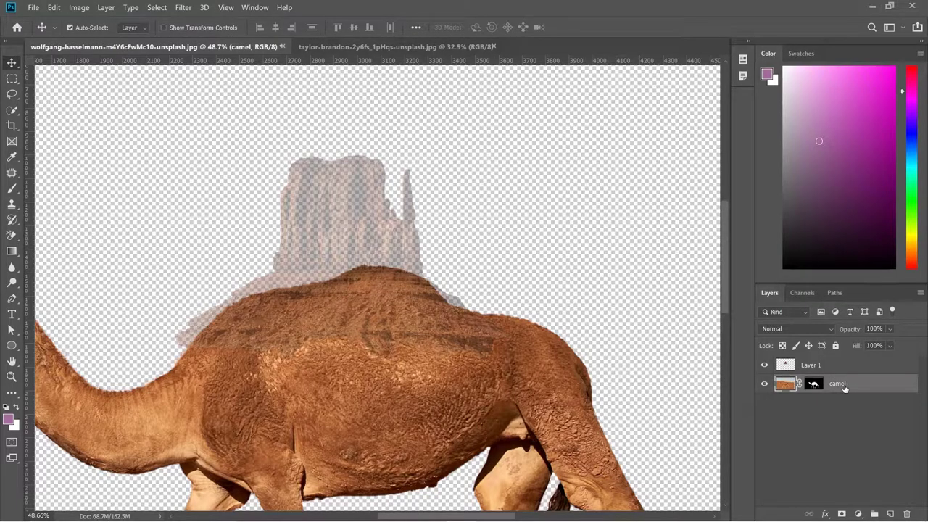
double_click(817, 366)
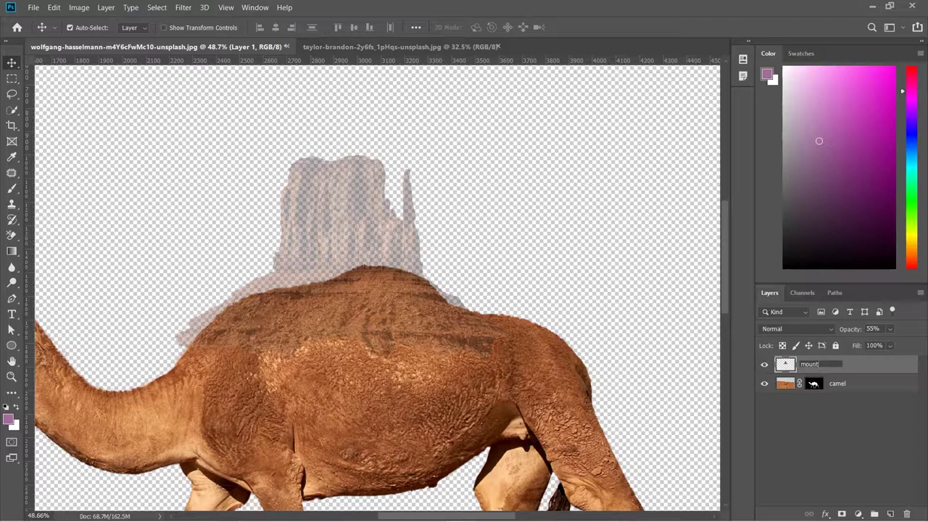
key(Return)
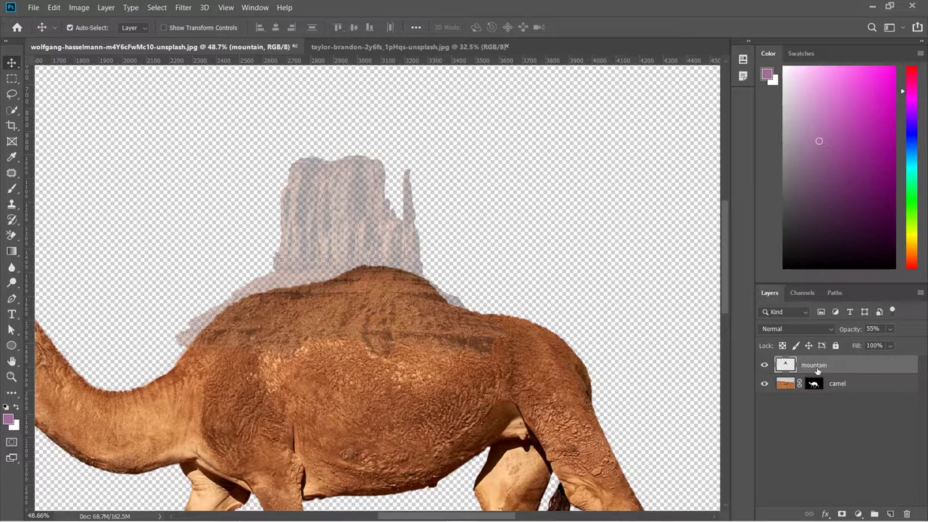
Step: Add a layer mask to the mountain layer and set up the Brush tool with black for masking
click(843, 512)
key(b)
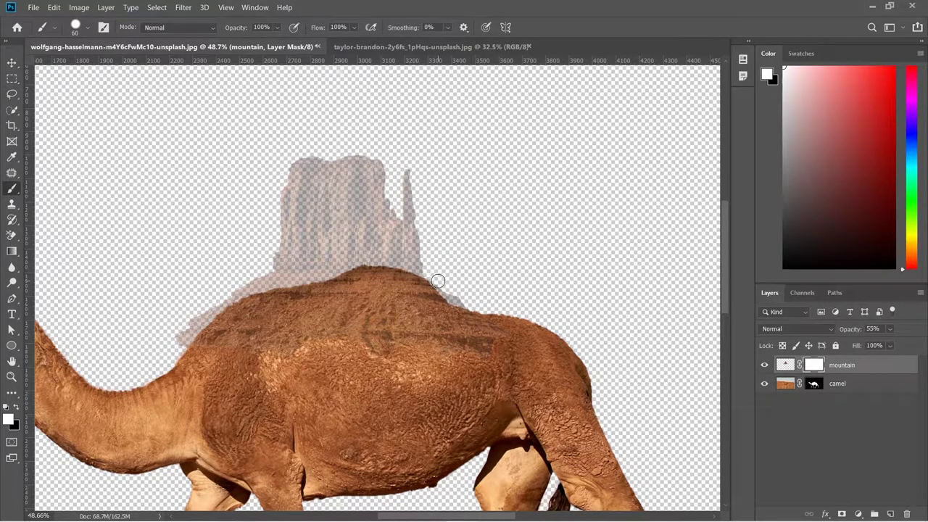
key(x)
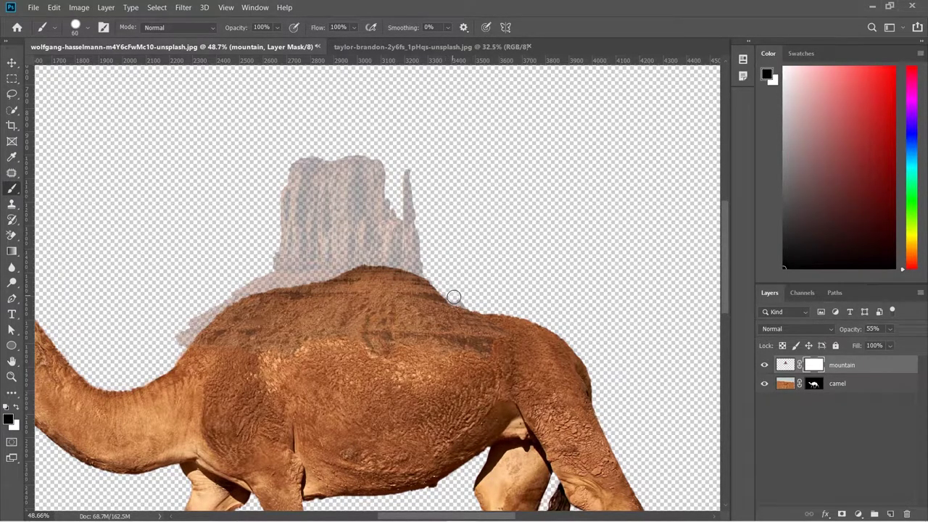
Step: Shift the mountain slightly down onto the camel's hump and restore its layer opacity to 100%
key(v)
drag(338, 247, 345, 256)
key(b)
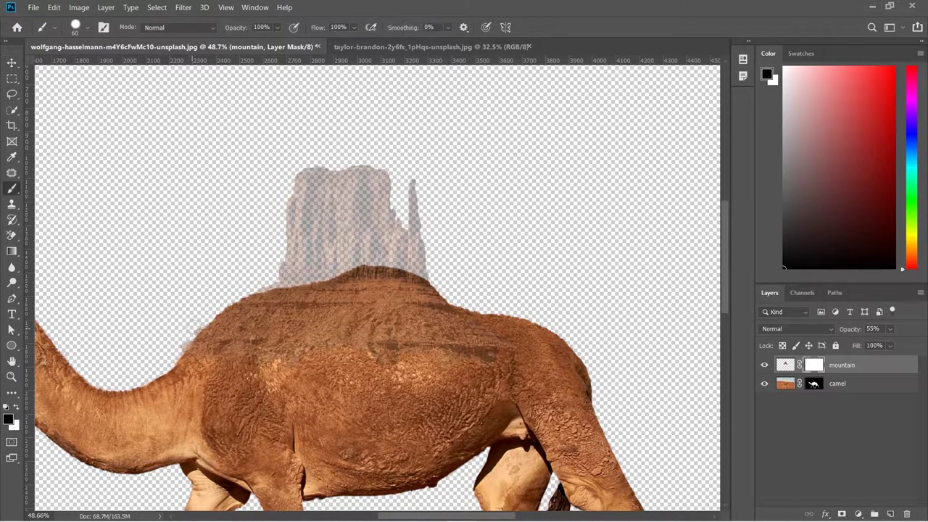
click(890, 328)
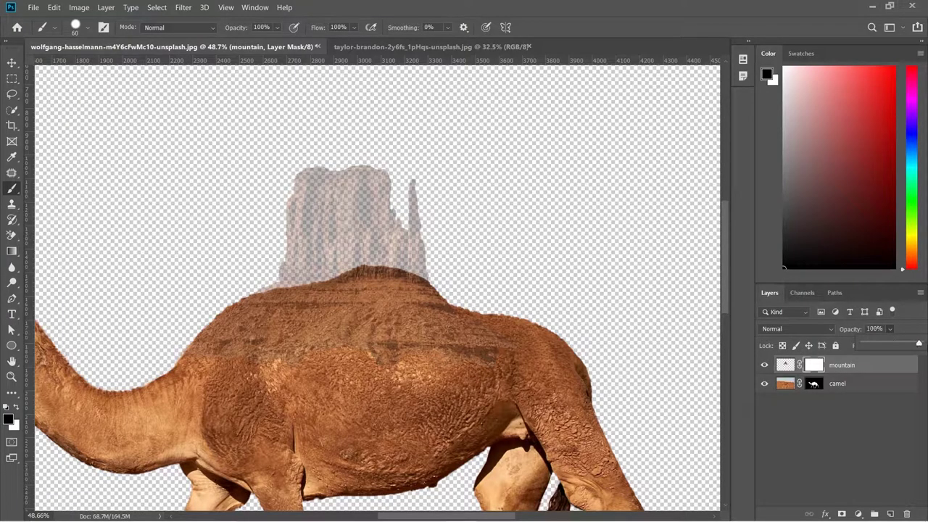
click(193, 334)
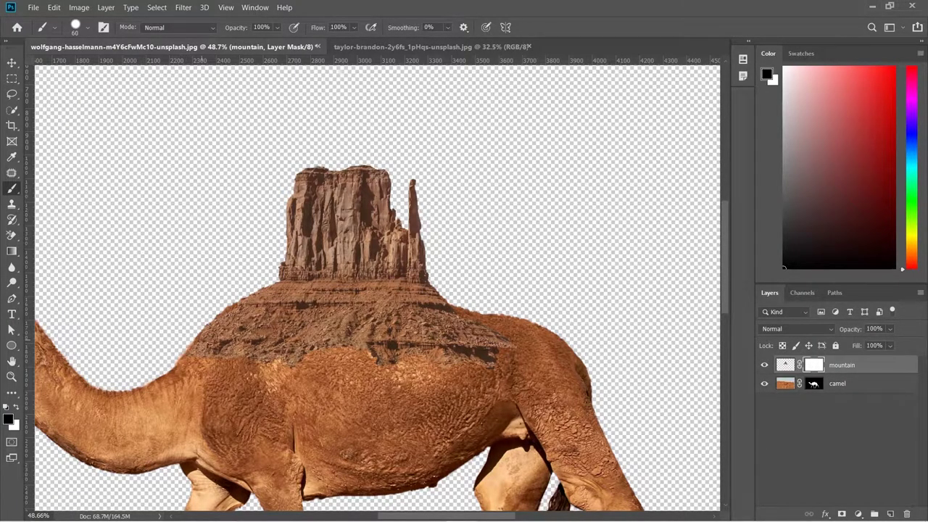
Step: Blend the mountain's base into the camel's back by painting its mask black with a size 300 brush at 50% opacity
key(ctrl+0)
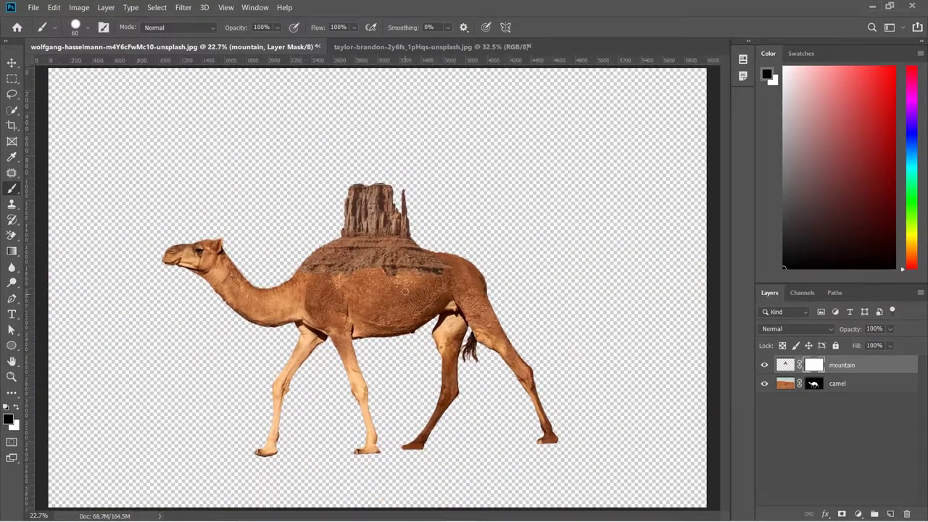
key(bracketright)
key(bracketright)
key(bracketright)
mouse_move(387, 272)
mouse_down()
mouse_move(413, 274)
mouse_move(310, 280)
mouse_move(294, 264)
mouse_move(303, 253)
mouse_move(354, 279)
mouse_up()
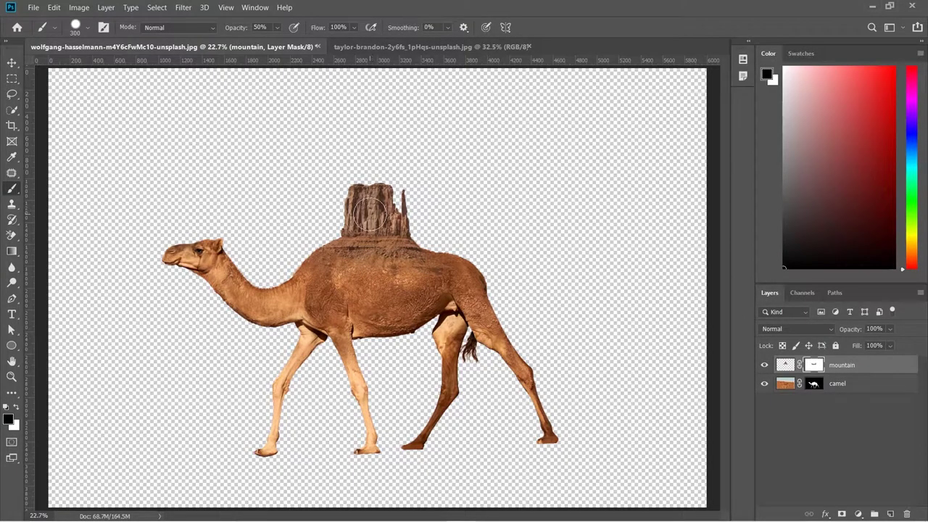
key(v)
Step: Open the desert valley photo pexels-pixabay-161820.jpg from the Downloads folder
click(33, 8)
click(36, 27)
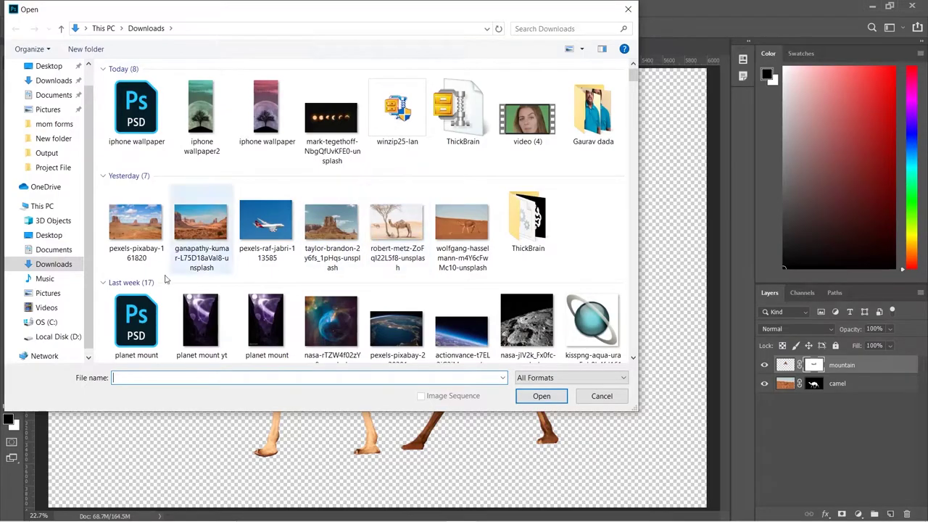
double_click(137, 232)
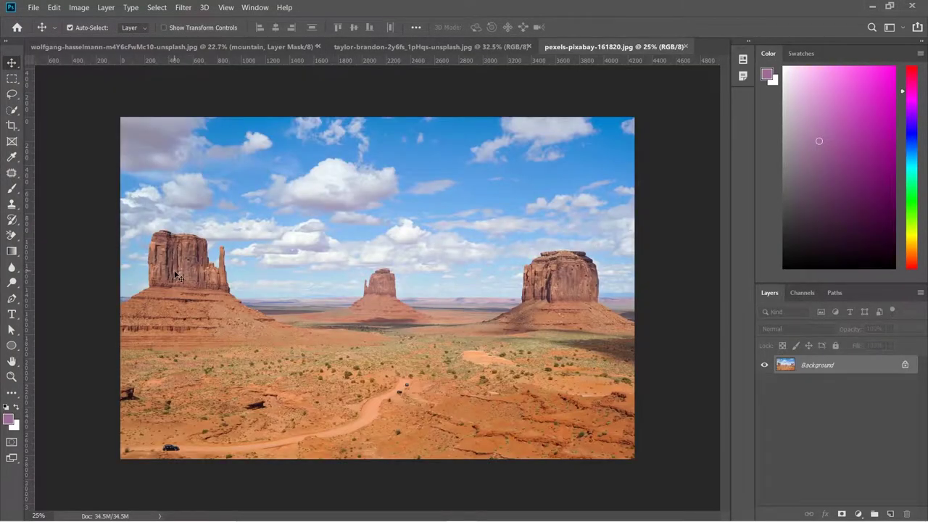
Step: Lasso the desert ground with the road below the buttes and move it into the camel document
click(12, 94)
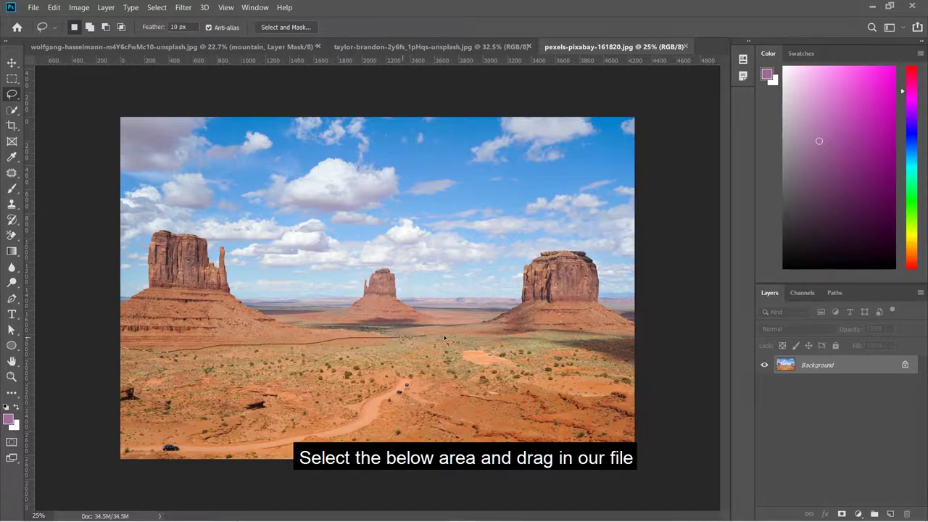
drag(437, 338, 565, 350)
mouse_move(636, 502)
mouse_down()
mouse_move(101, 468)
mouse_move(122, 350)
mouse_up()
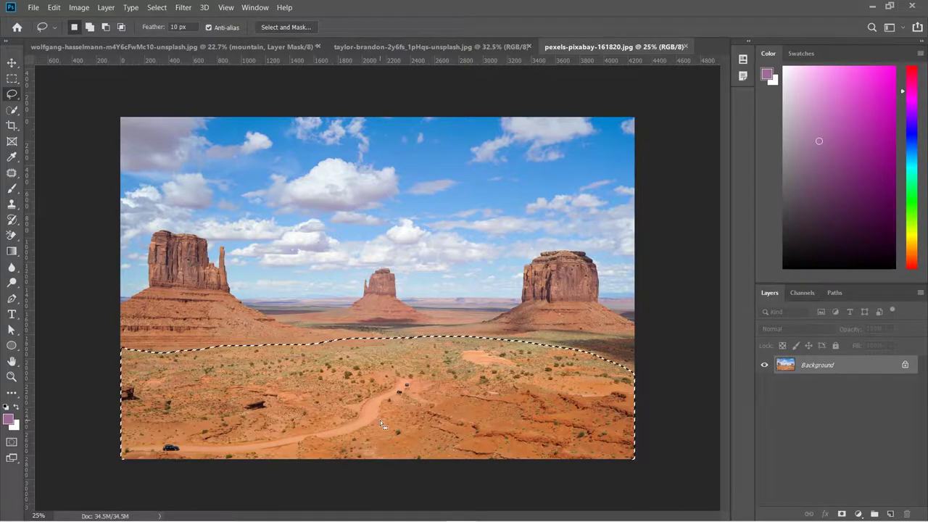
key(v)
mouse_move(395, 409)
mouse_down()
mouse_move(419, 393)
mouse_move(230, 46)
mouse_move(453, 255)
mouse_move(398, 282)
mouse_up()
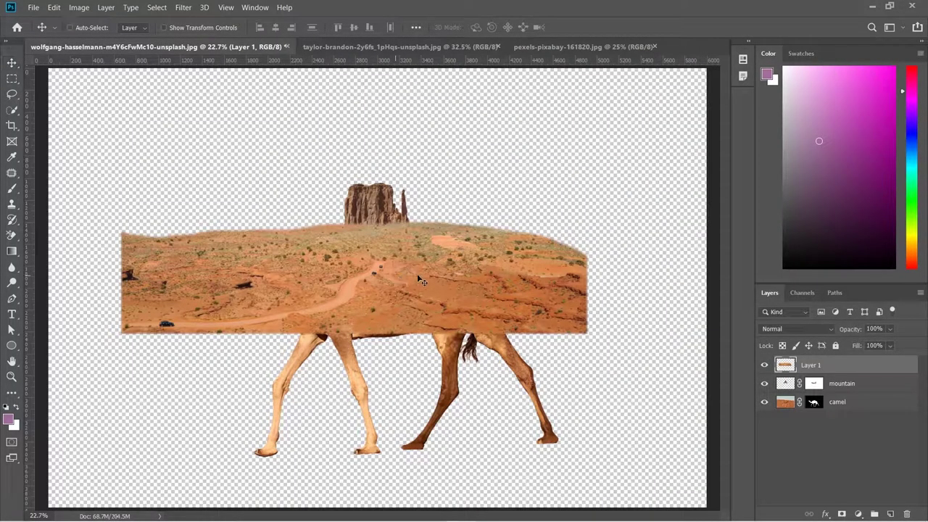
Step: Scale the desert ground to 36.33% and position it over the camel's back at the base of the mountain
key(ctrl+t)
drag(588, 333, 290, 259)
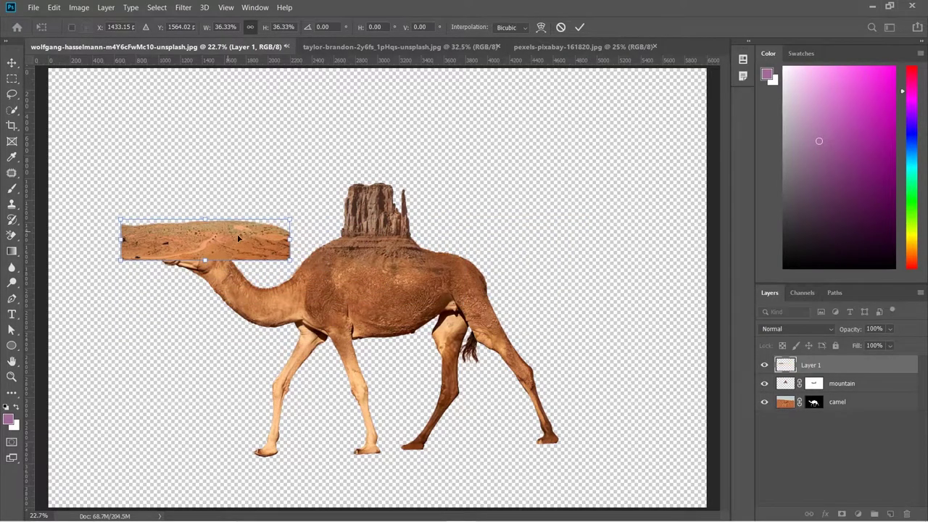
drag(229, 234, 411, 273)
scroll(393, 263, up, 5)
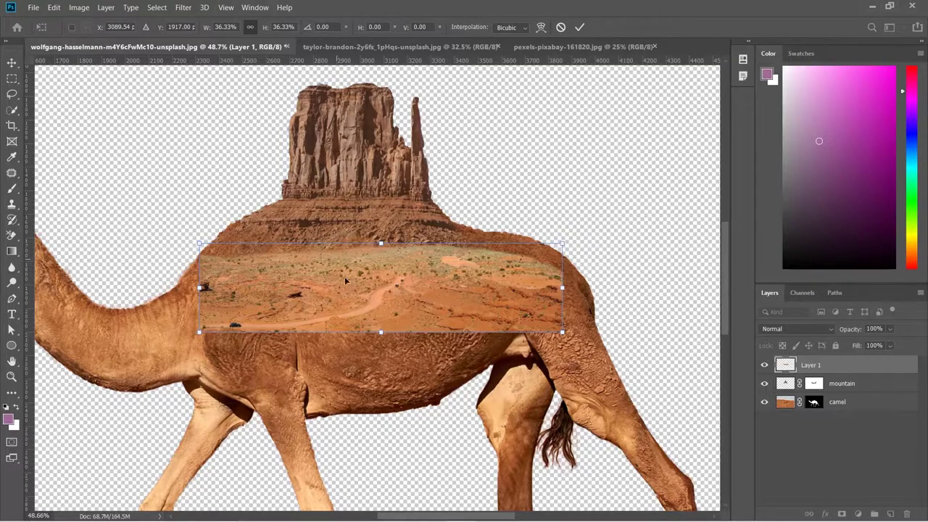
mouse_move(344, 276)
mouse_down()
mouse_move(327, 295)
mouse_move(347, 274)
mouse_move(340, 263)
mouse_up()
drag(534, 298, 539, 297)
click(579, 26)
Step: Rename the desert ground layer to road and add a layer mask to it for brush painting
double_click(812, 364)
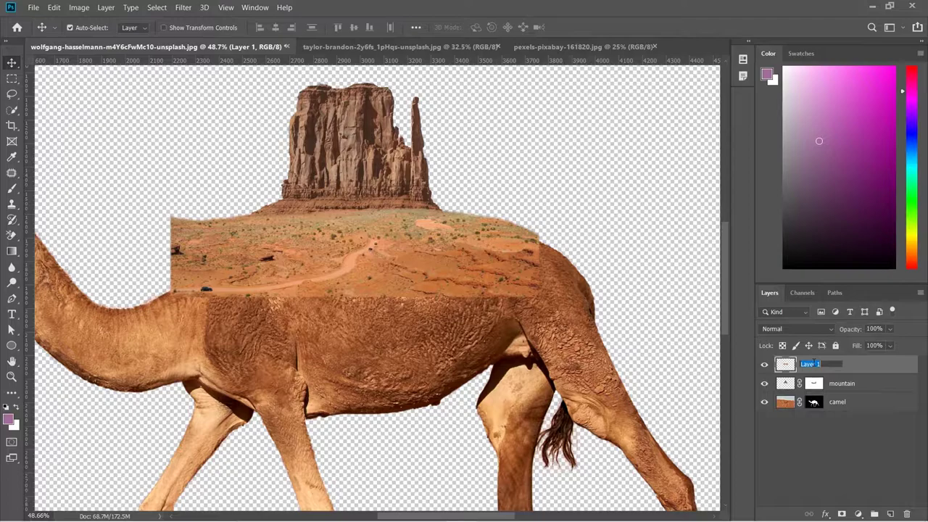
key(Return)
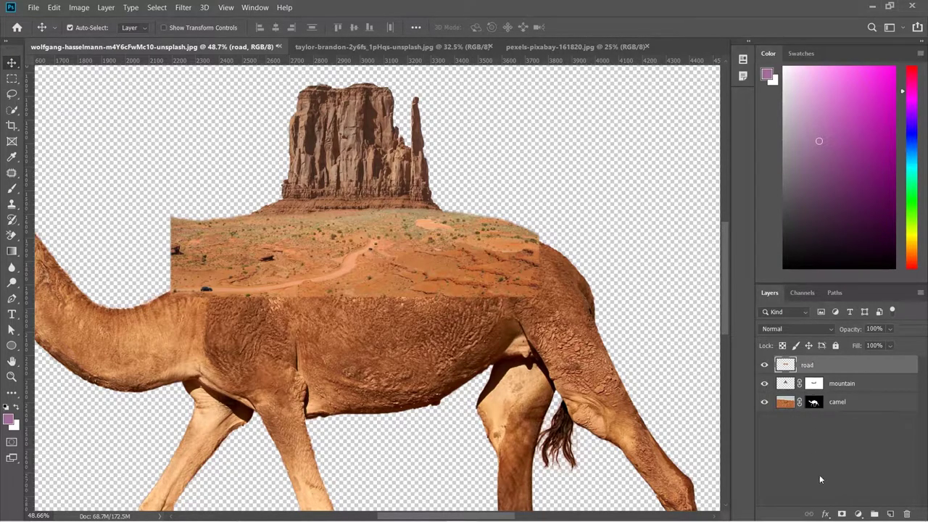
click(841, 513)
key(b)
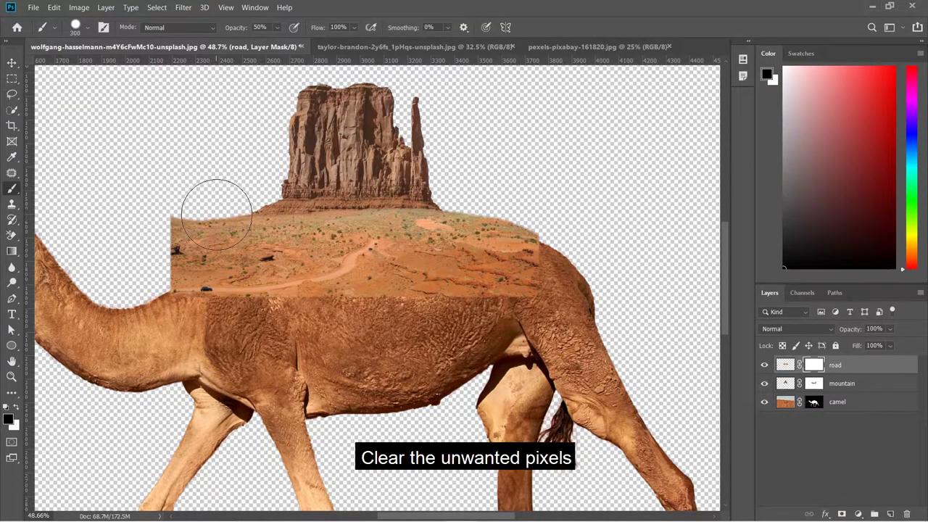
Step: Mask out the road layer's overhang along the hump's front slope with a soft black size 125 brush at 100% opacity
mouse_move(277, 29)
mouse_down()
mouse_move(284, 44)
mouse_move(313, 42)
mouse_up()
key(bracketleft)
key(bracketleft)
key(bracketleft)
drag(196, 216, 206, 232)
key(bracketleft)
key(bracketleft)
click(88, 29)
drag(73, 92, 70, 92)
key(Return)
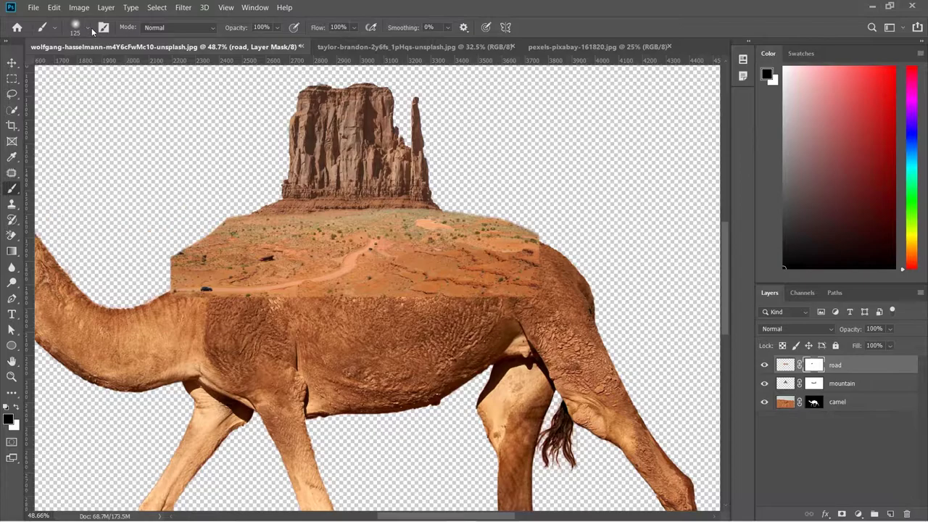
mouse_move(245, 203)
mouse_down()
mouse_move(161, 283)
mouse_move(239, 210)
mouse_move(211, 221)
mouse_move(169, 275)
mouse_move(214, 240)
mouse_up()
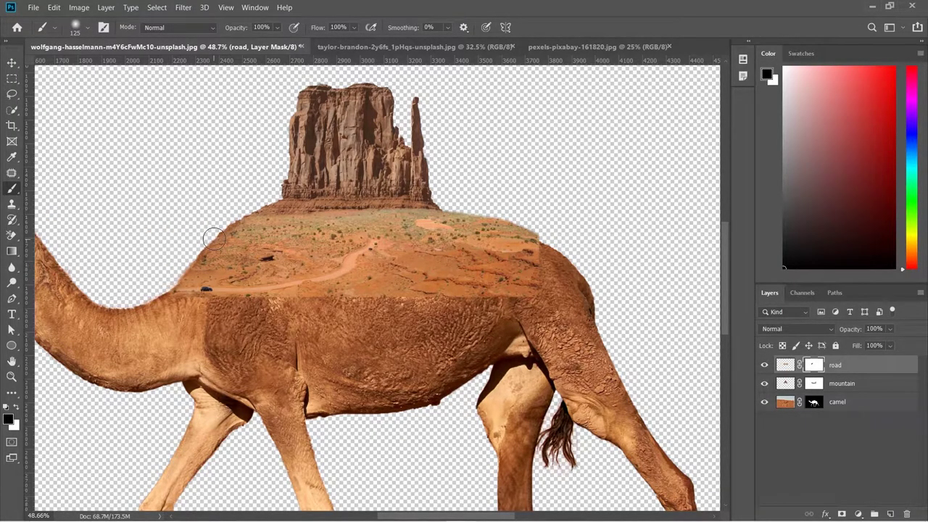
Step: Mask out the road layer's overhang along the rear slope of the camel's back in black
click(813, 402)
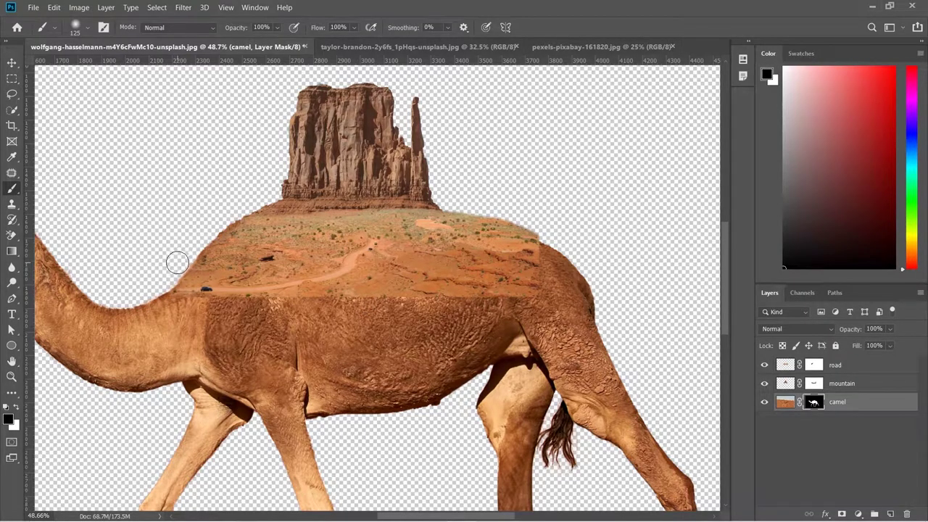
click(814, 364)
drag(452, 201, 553, 236)
mouse_move(474, 211)
mouse_down()
mouse_move(464, 209)
mouse_move(481, 216)
mouse_move(449, 207)
mouse_move(535, 226)
mouse_up()
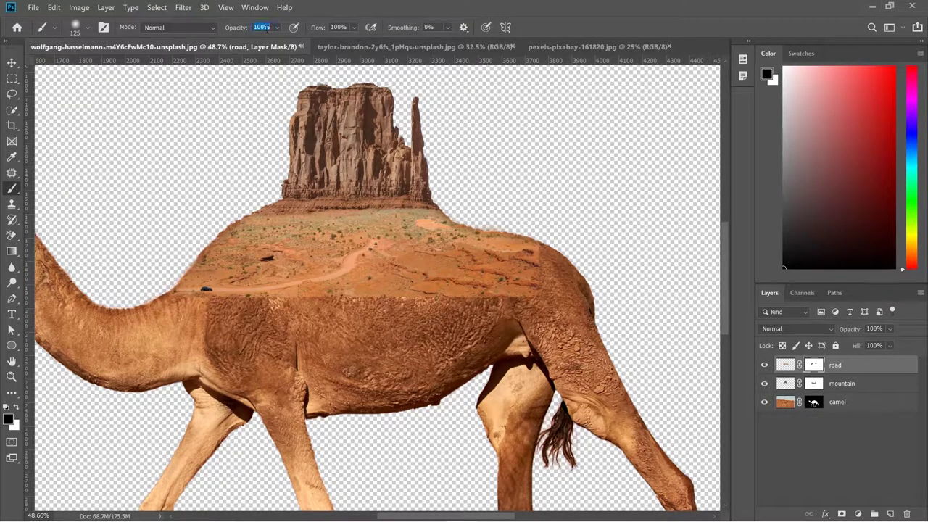
Step: Blend the road layer's lower and rear edges into the camel's fur by painting its mask black at 50% opacity
drag(529, 296, 337, 304)
mouse_move(541, 261)
mouse_down()
mouse_move(548, 231)
mouse_move(518, 216)
mouse_move(527, 218)
mouse_move(533, 268)
mouse_move(521, 286)
mouse_move(480, 295)
mouse_up()
mouse_move(312, 184)
mouse_down()
mouse_move(260, 193)
mouse_move(460, 197)
mouse_move(419, 182)
mouse_move(369, 205)
mouse_move(415, 205)
mouse_move(361, 205)
mouse_move(340, 190)
mouse_move(218, 235)
mouse_move(224, 244)
mouse_move(206, 290)
mouse_move(294, 322)
mouse_move(294, 311)
mouse_move(324, 309)
mouse_up()
key(bracketleft)
key(bracketleft)
key(bracketleft)
key(bracketleft)
key(bracketleft)
key(bracketleft)
key(bracketright)
key(bracketright)
mouse_move(244, 307)
mouse_down()
mouse_move(174, 310)
mouse_move(222, 308)
mouse_move(209, 317)
mouse_up()
scroll(209, 317, up, 3)
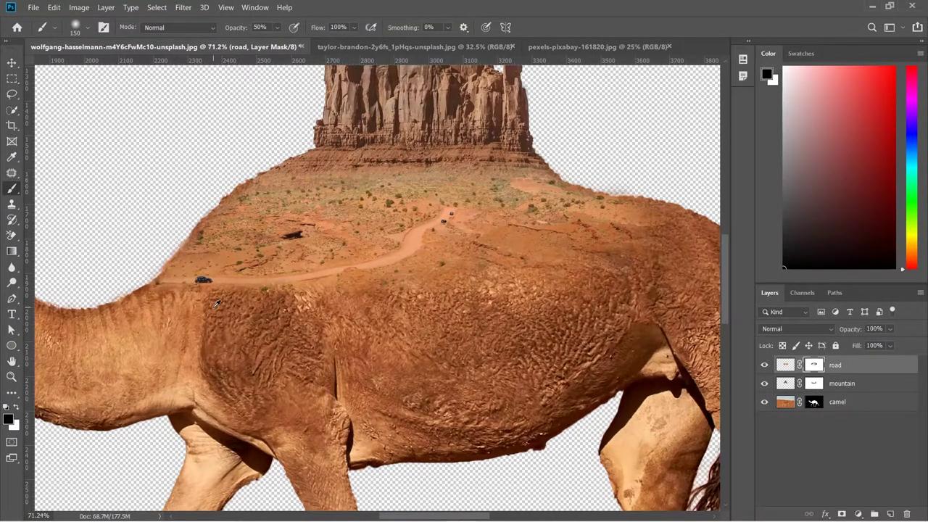
mouse_move(510, 299)
mouse_down()
mouse_move(217, 297)
mouse_move(276, 315)
mouse_up()
Step: Clean up the mountain layer's mask along the camel's rear back edge with a size 60 black brush at 50% opacity
key(alt+bracketleft)
key(bracketleft)
key(bracketleft)
key(bracketleft)
key(bracketleft)
key(bracketleft)
key(bracketleft)
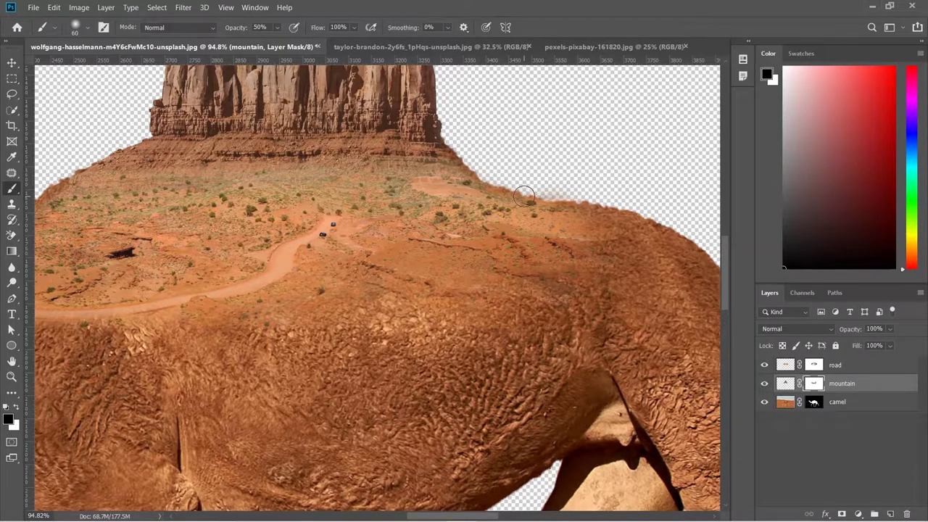
drag(310, 248, 493, 252)
Step: Trim the fuzzy front slope of the hump on the camel layer's mask with a hard size 35 black brush
click(813, 402)
key(bracketleft)
key(bracketleft)
key(bracketleft)
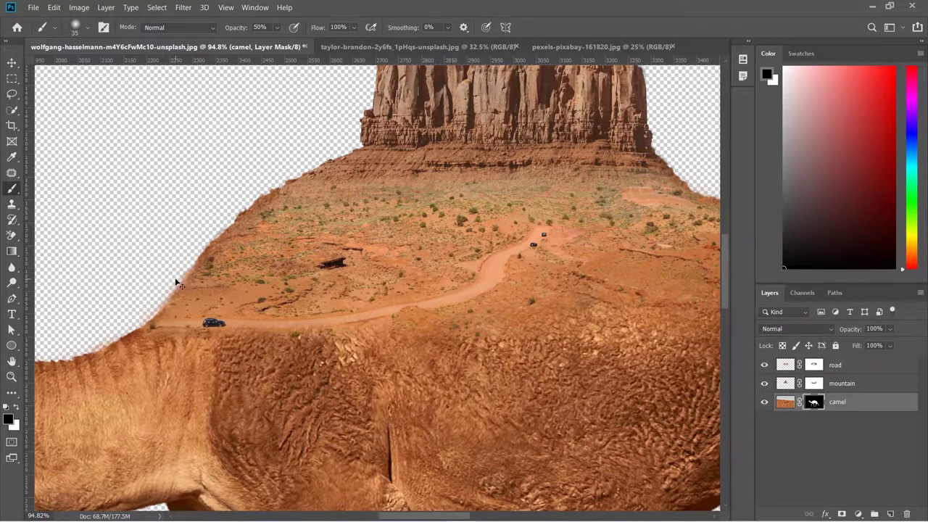
click(88, 28)
drag(87, 81, 172, 81)
click(155, 271)
mouse_move(155, 271)
mouse_down()
mouse_move(158, 299)
mouse_move(244, 201)
mouse_up()
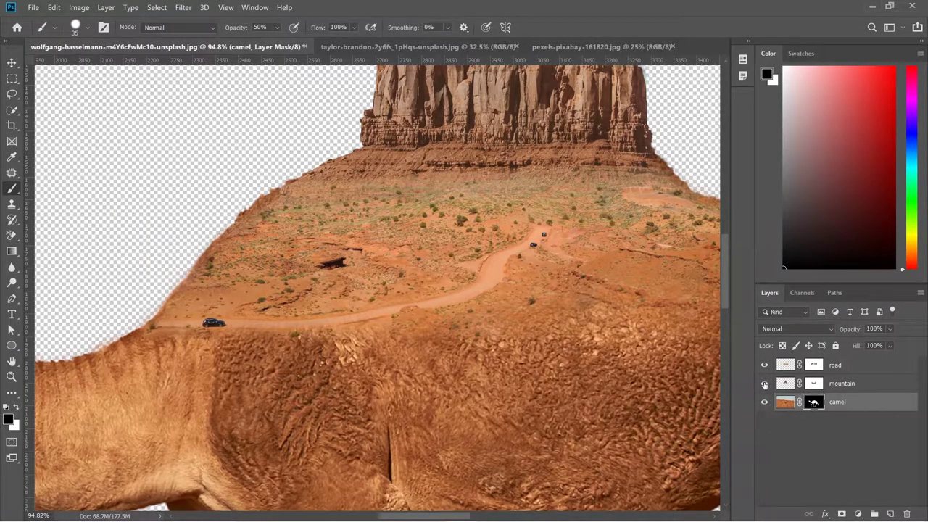
Step: Refine the camel mask's hump outline, painting white along the front slope and black along the rear slope
key(x)
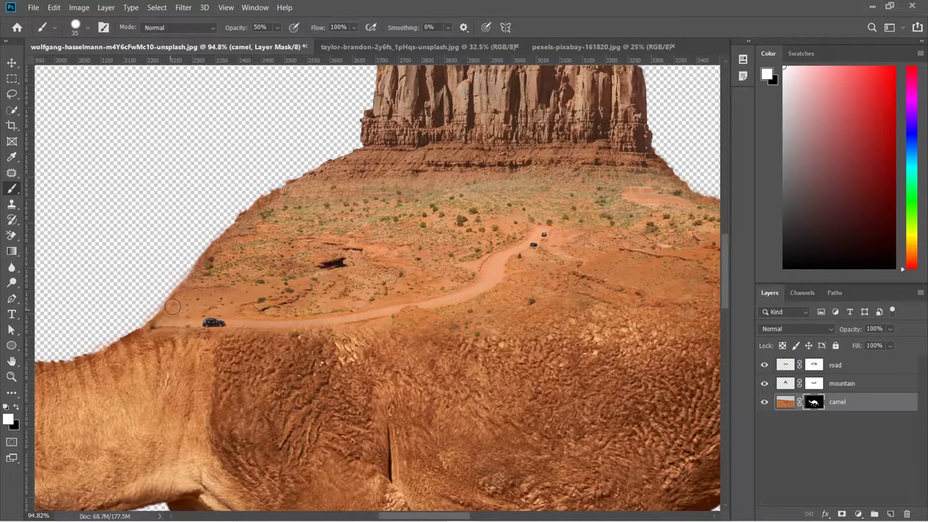
drag(529, 252, 250, 274)
key(x)
mouse_move(380, 172)
mouse_down()
mouse_move(425, 215)
mouse_move(555, 240)
mouse_up()
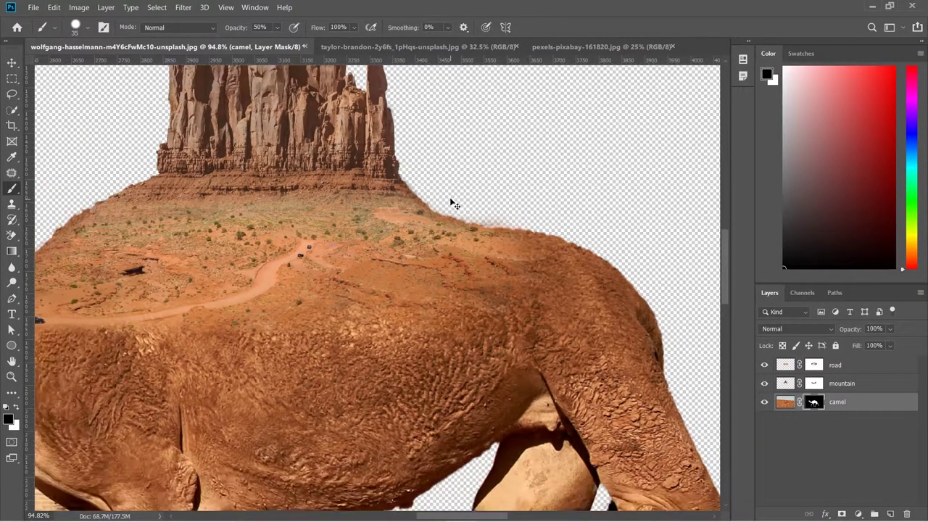
key(ctrl+0)
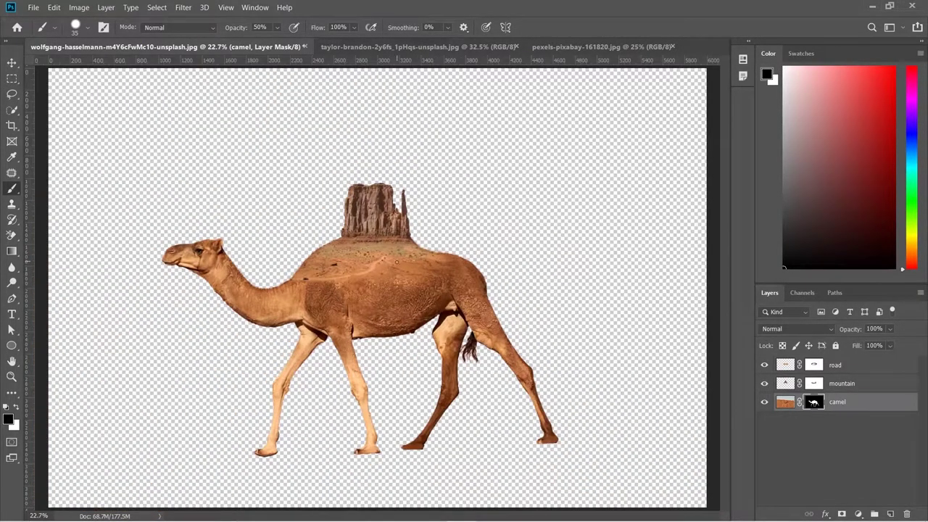
Step: Add a Color Balance adjustment clipped to the camel layer with Cyan-Red at +6 and Yellow-Blue at -6
key(v)
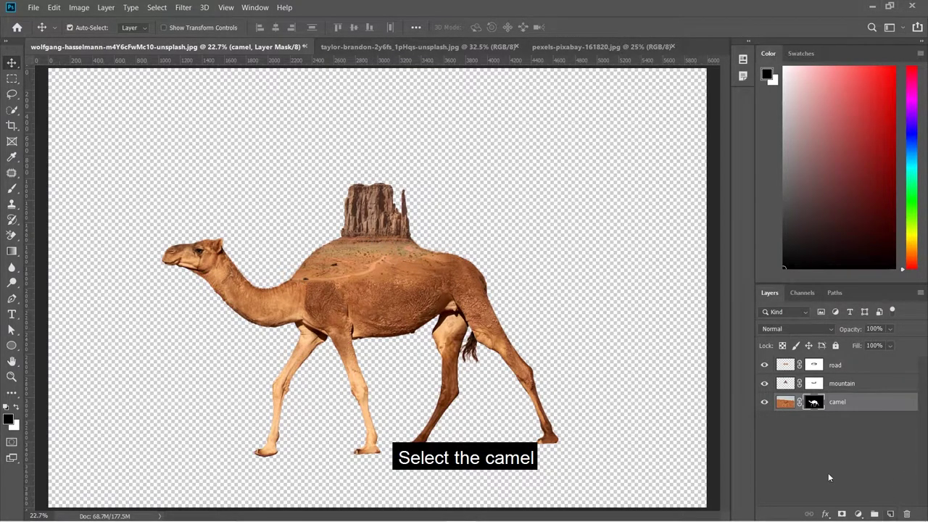
click(859, 513)
click(874, 405)
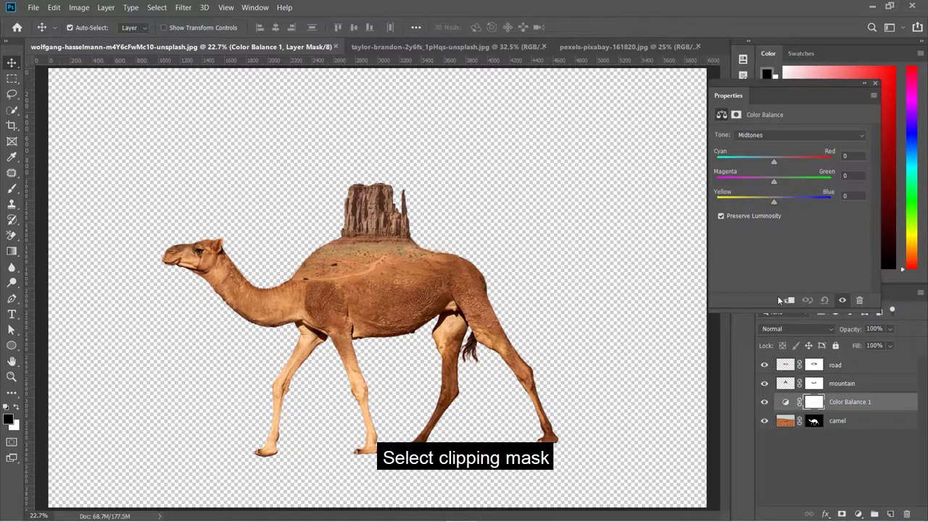
click(788, 298)
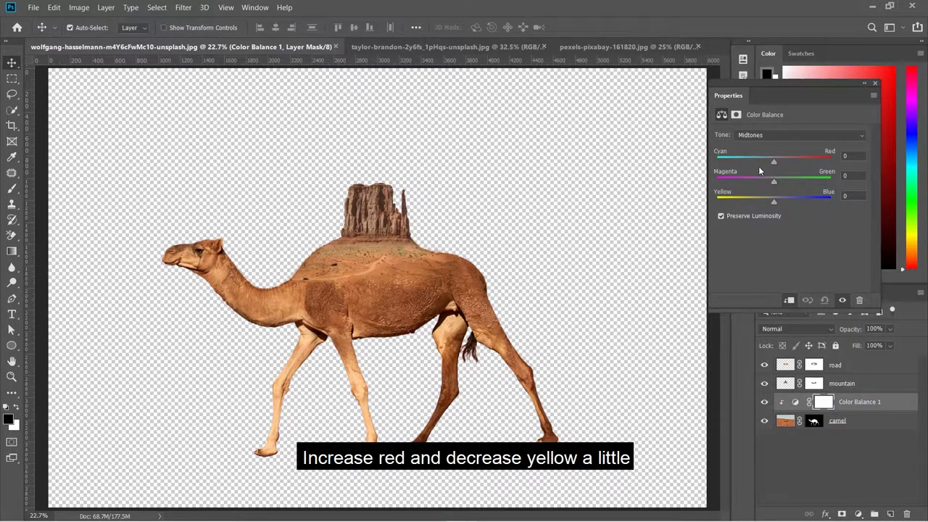
click(776, 161)
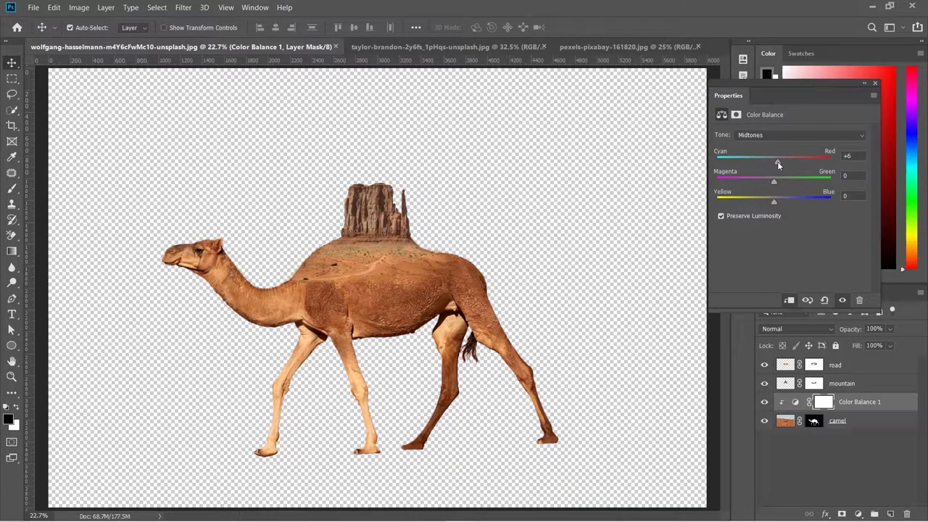
drag(774, 200, 770, 203)
click(875, 84)
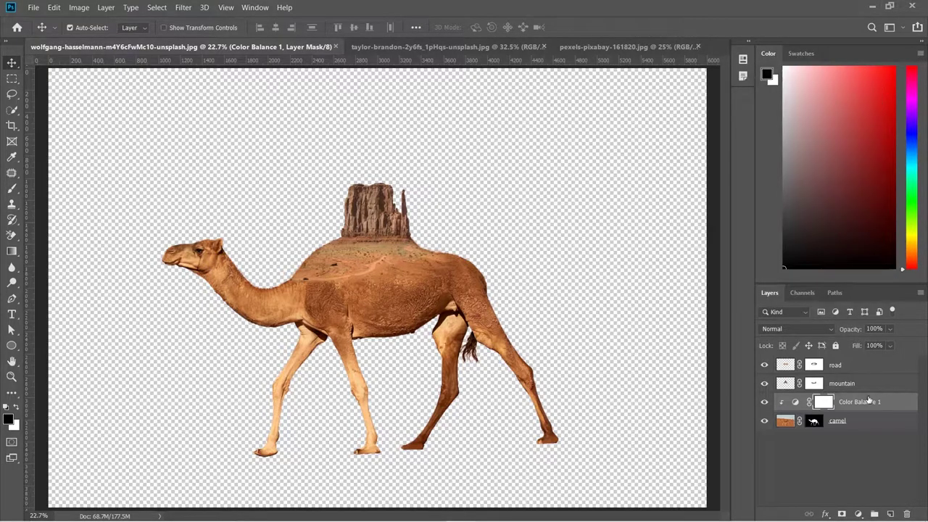
Step: Add a Levels adjustment clipped to the camel layer and set its white input level to 238
click(858, 514)
click(848, 347)
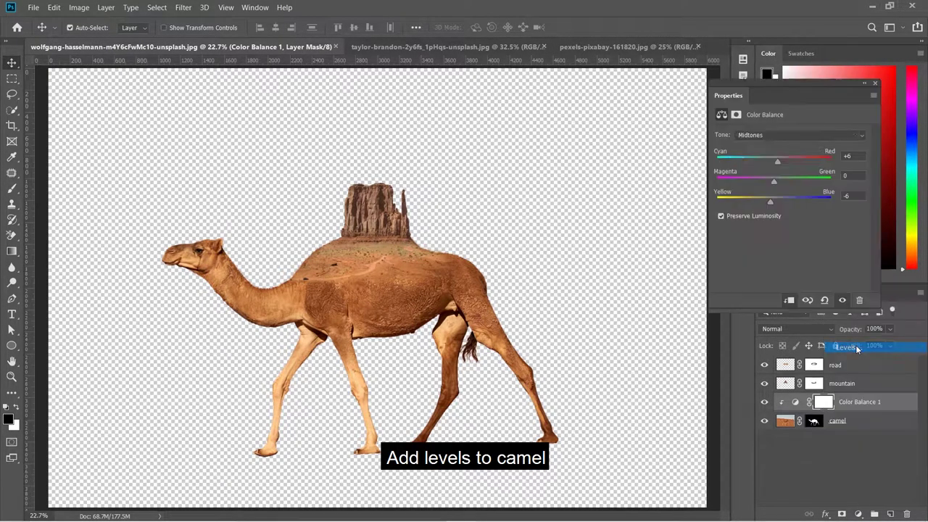
click(793, 302)
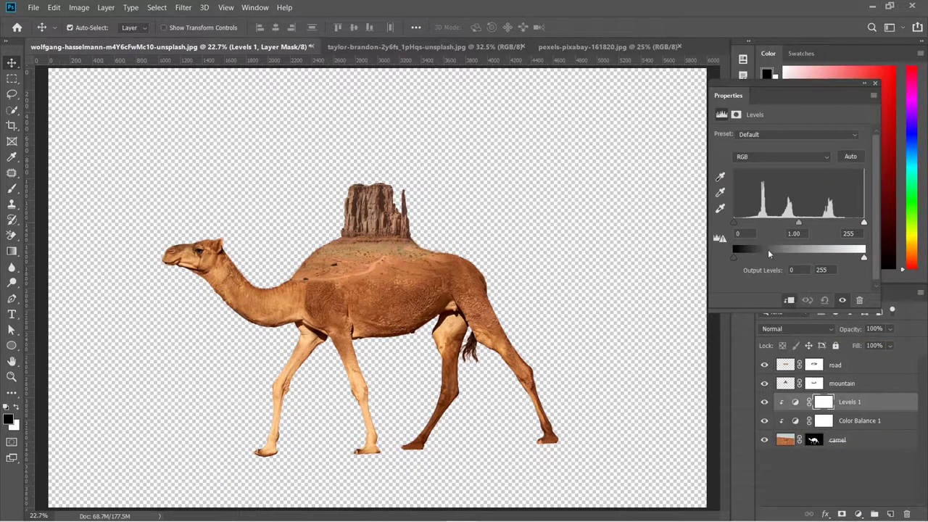
drag(864, 221, 855, 226)
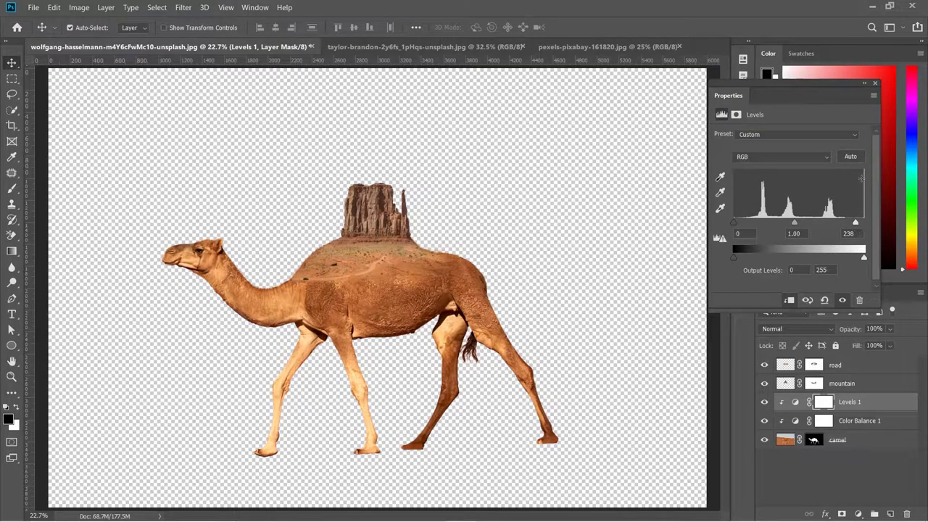
click(876, 85)
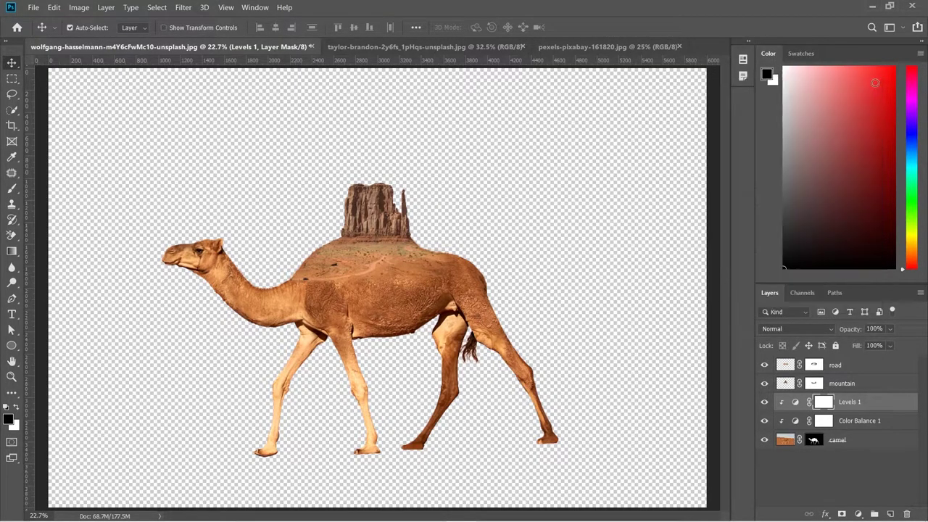
Step: Add a Color Balance adjustment clipped to the mountain layer with Cyan-Red +17, Magenta-Green +4 and a shift toward yellow
click(838, 388)
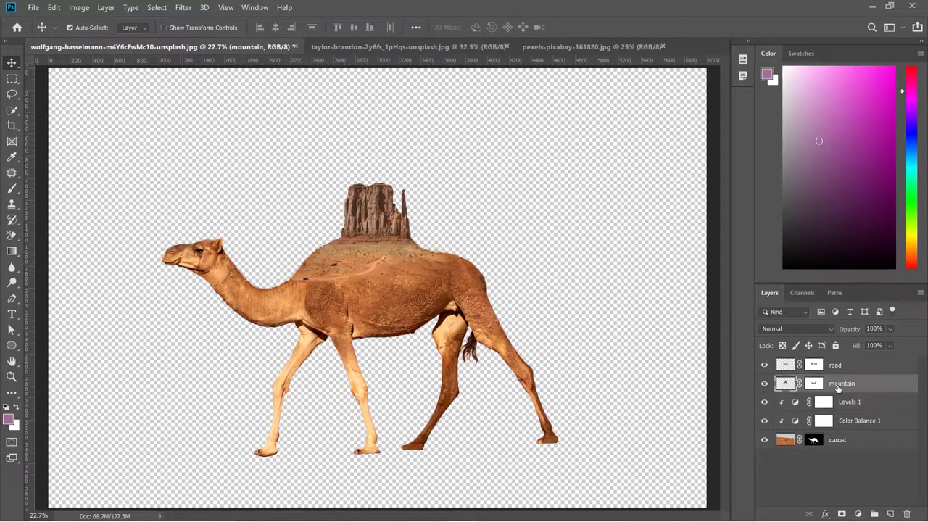
click(859, 513)
click(859, 404)
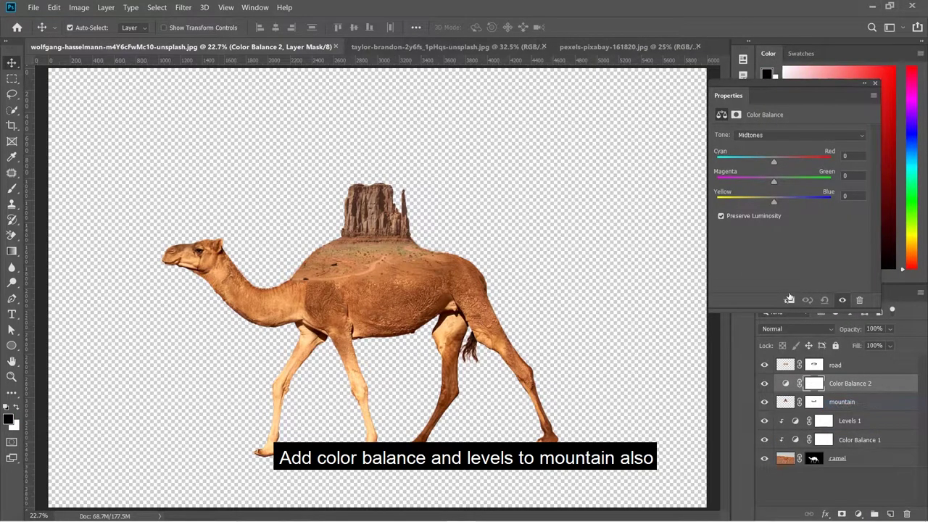
click(792, 302)
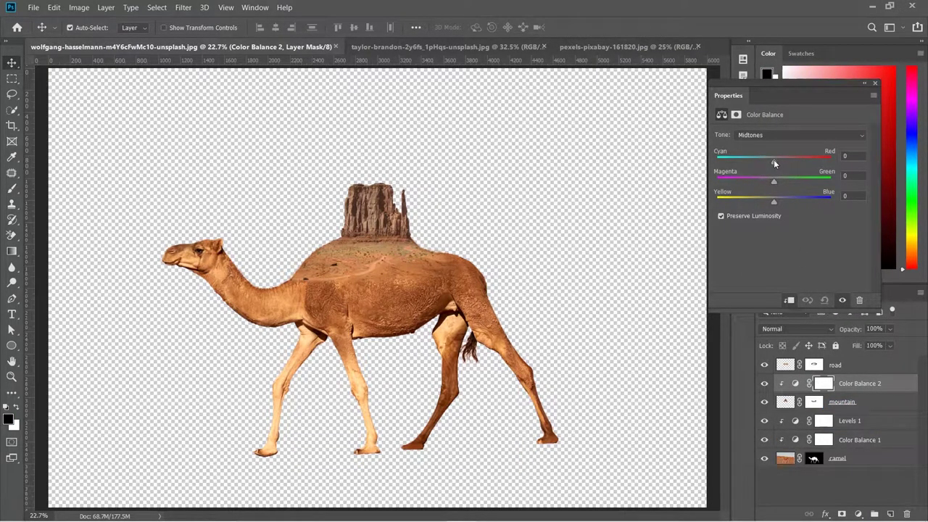
drag(774, 160, 778, 180)
drag(775, 201, 767, 201)
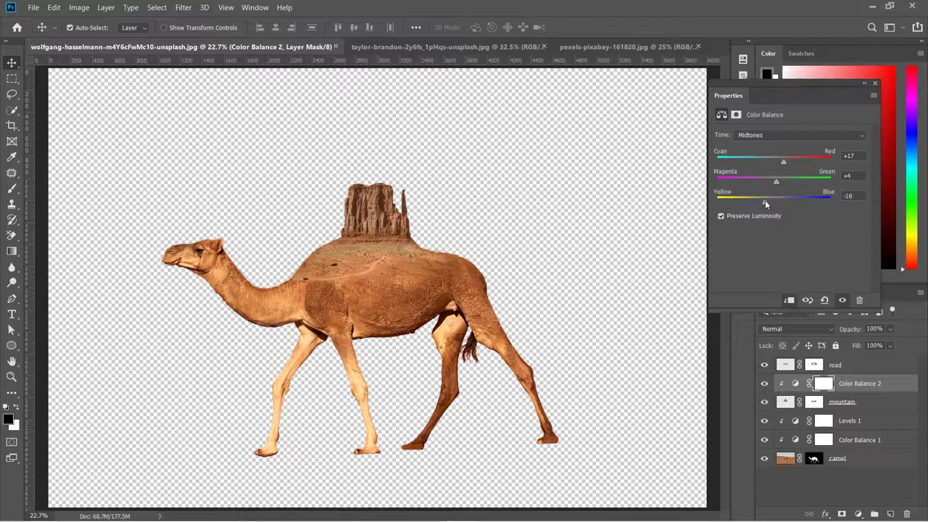
drag(764, 203, 763, 204)
click(875, 84)
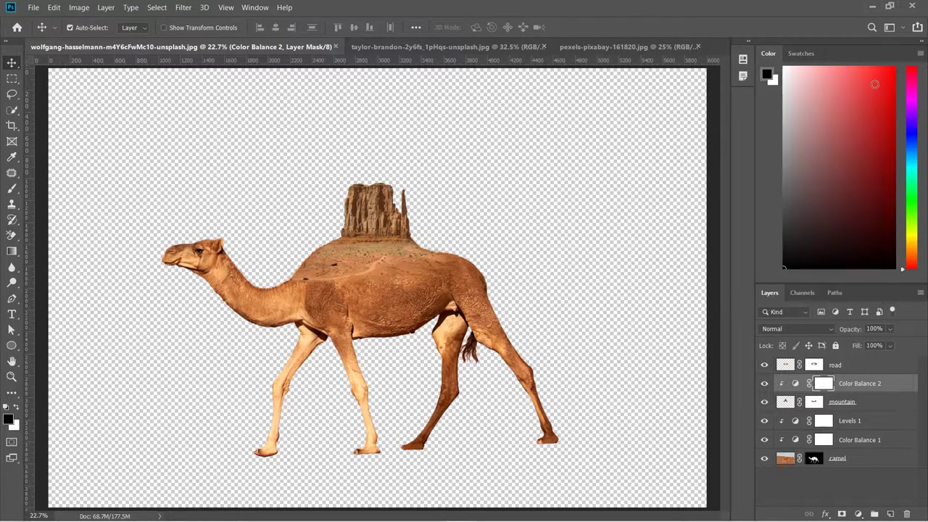
Step: Add a Levels adjustment clipped to the mountain layer with black input 8 and white input about 225
click(858, 513)
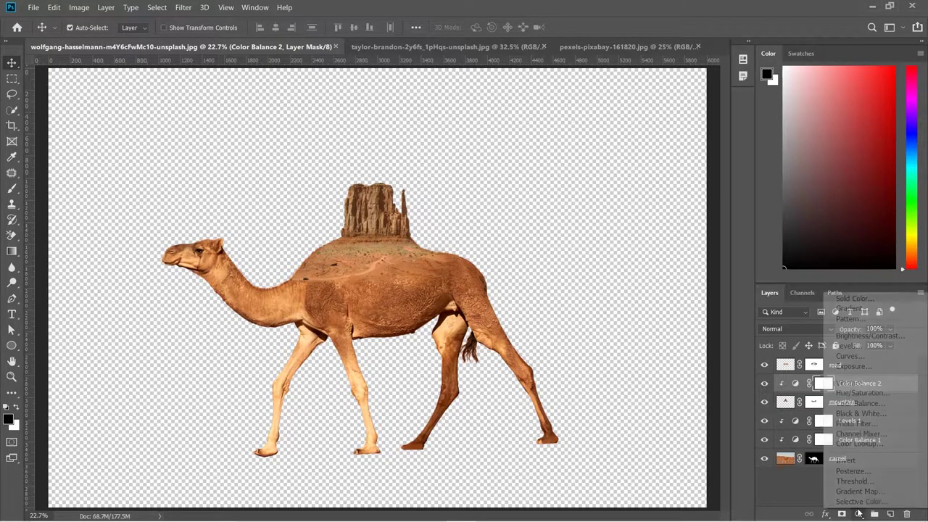
click(855, 347)
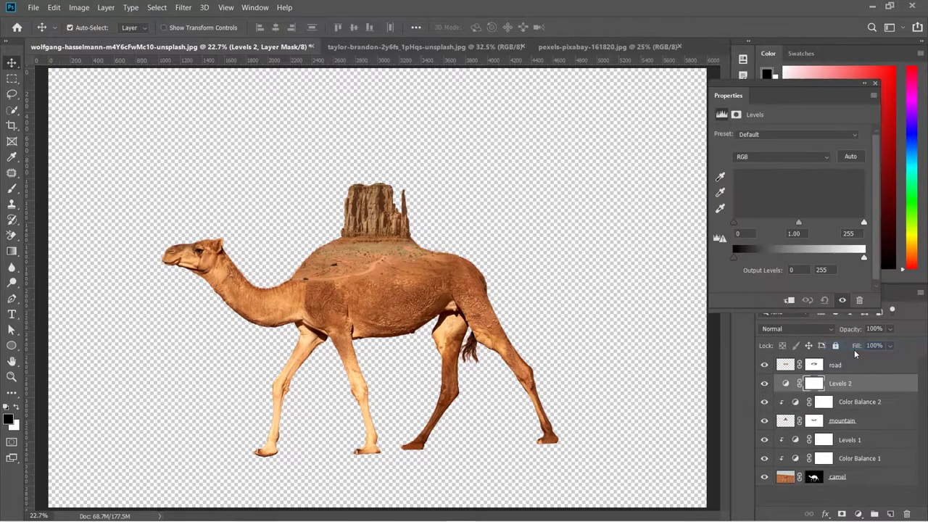
click(789, 300)
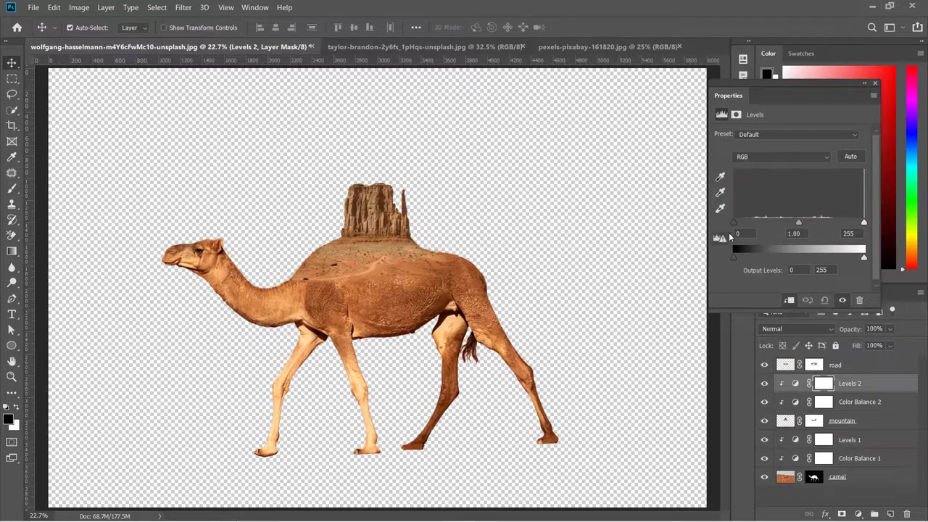
drag(734, 223, 738, 224)
drag(862, 225, 851, 228)
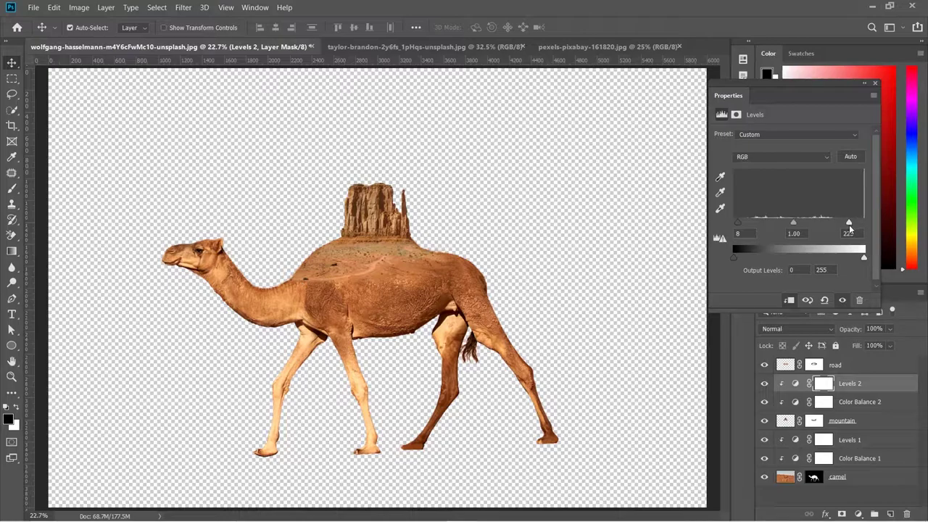
click(876, 84)
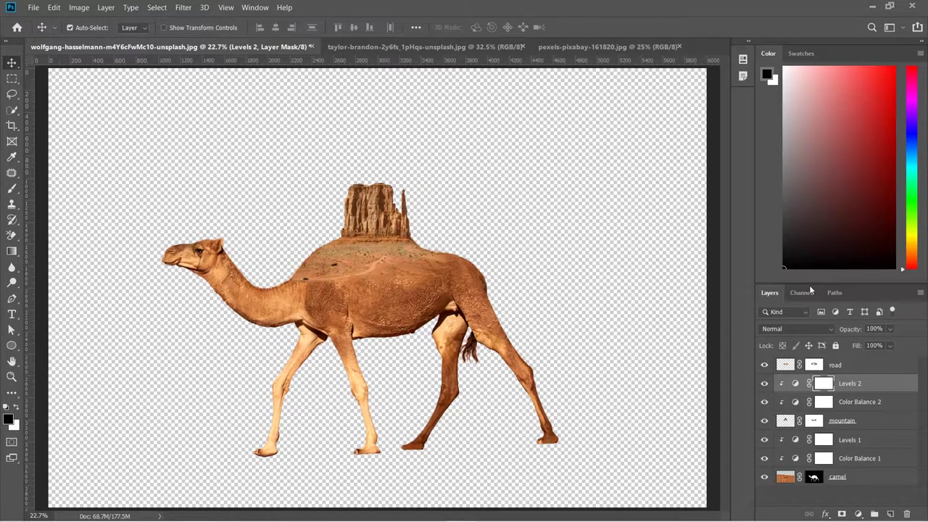
Step: Add a Levels adjustment clipped to the road layer and set its black input level to 21
click(835, 366)
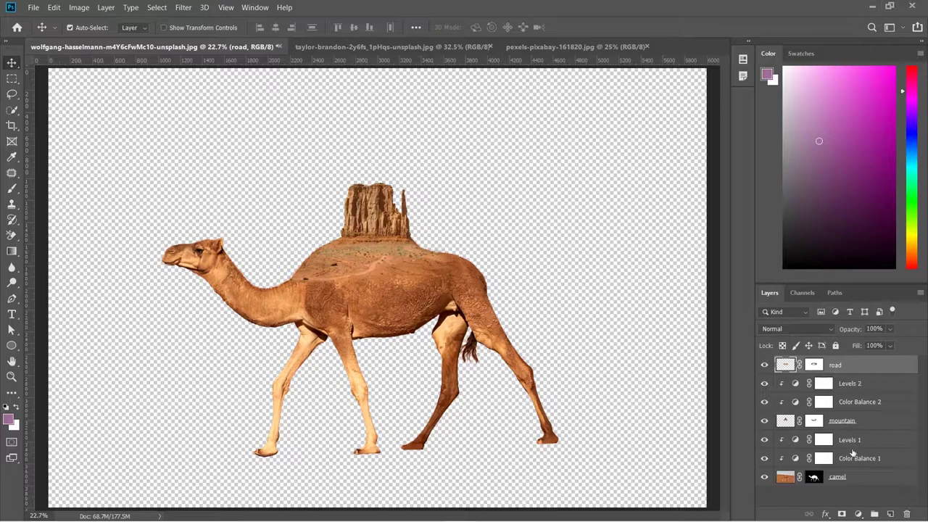
click(859, 513)
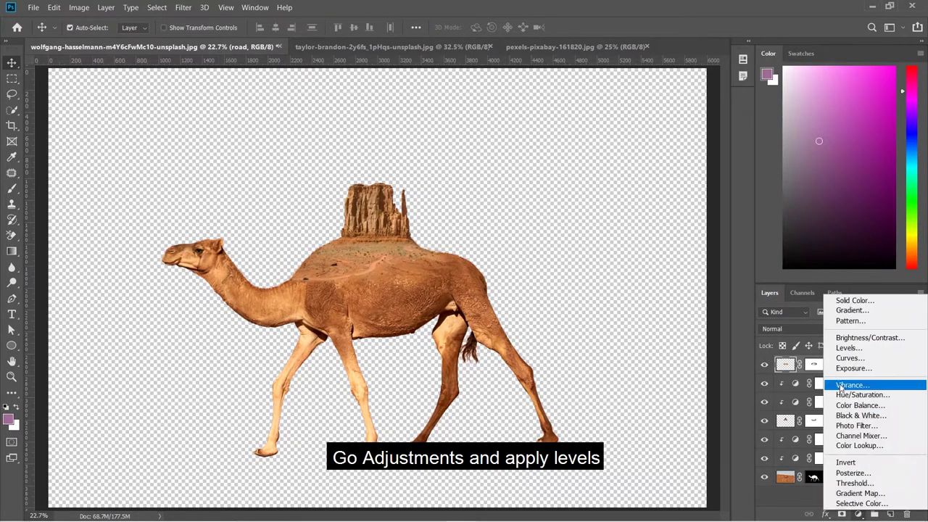
click(848, 348)
click(790, 300)
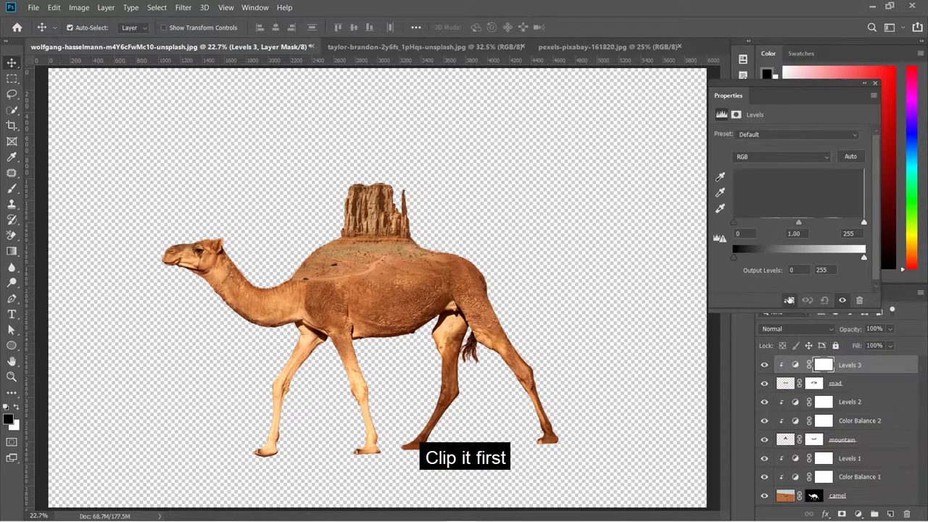
drag(734, 222, 744, 226)
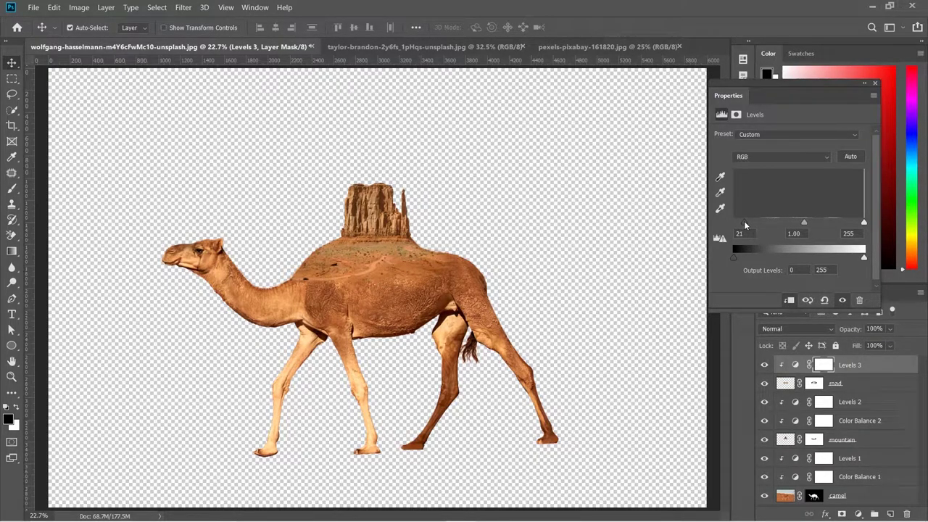
click(876, 85)
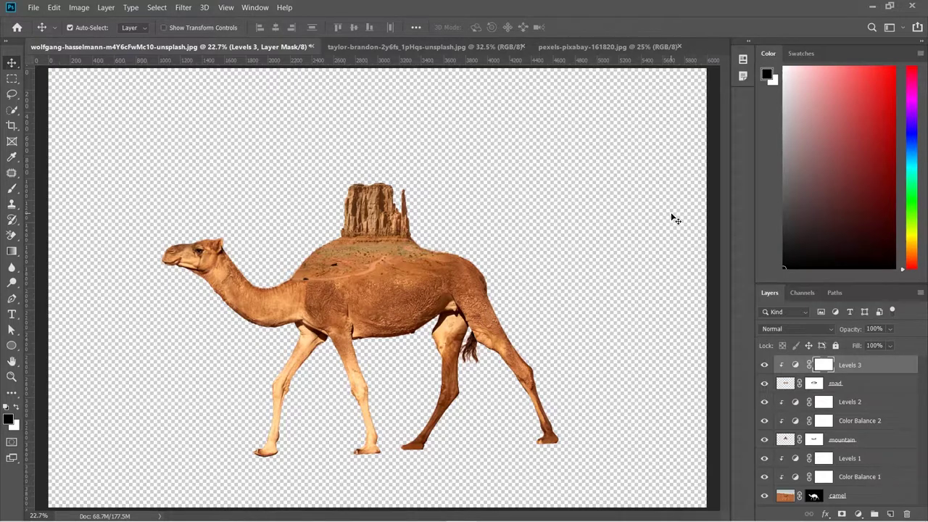
Step: Group all the layers and clip a Color Lookup adjustment using Soft_Warming.look to the group at 50% opacity
shift+click(860, 499)
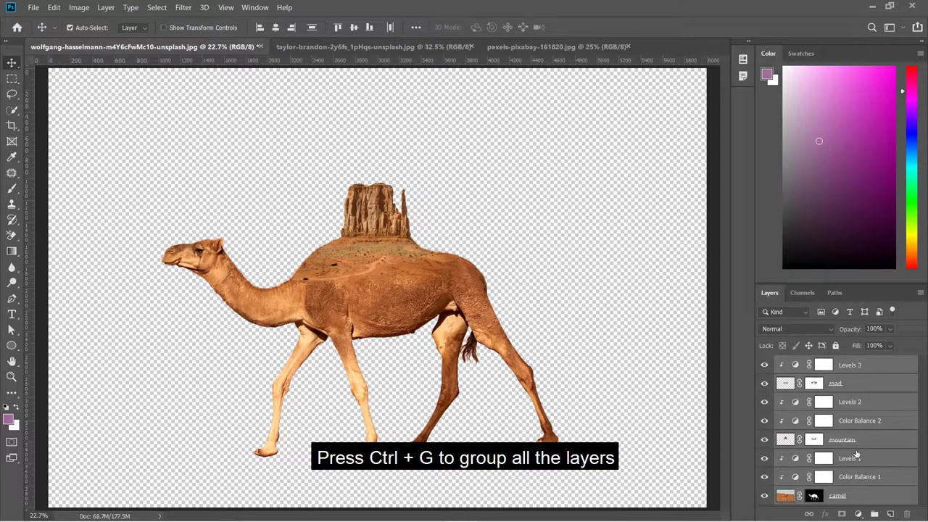
key(ctrl+g)
click(859, 514)
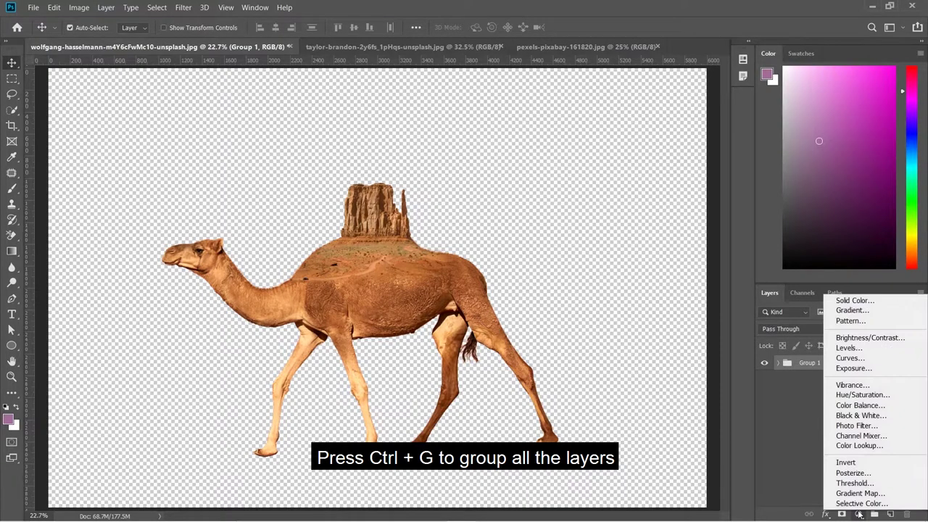
click(858, 445)
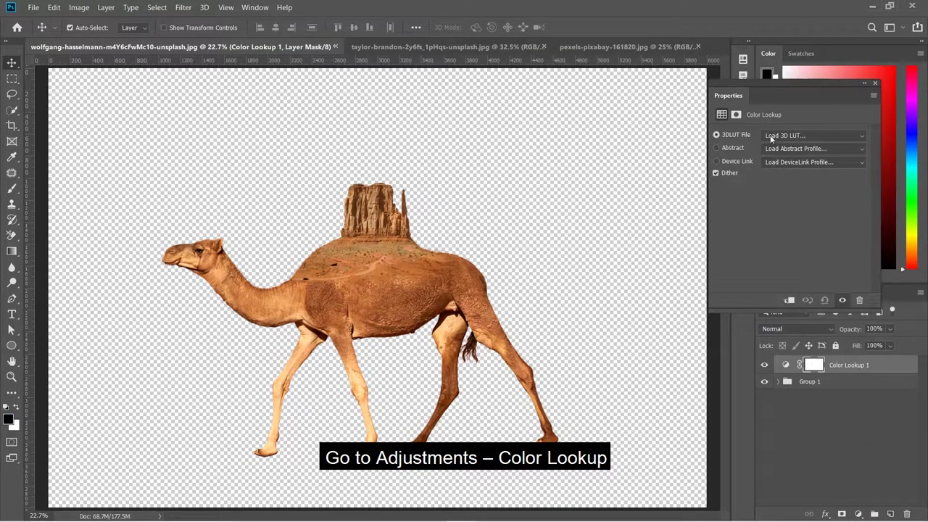
click(771, 138)
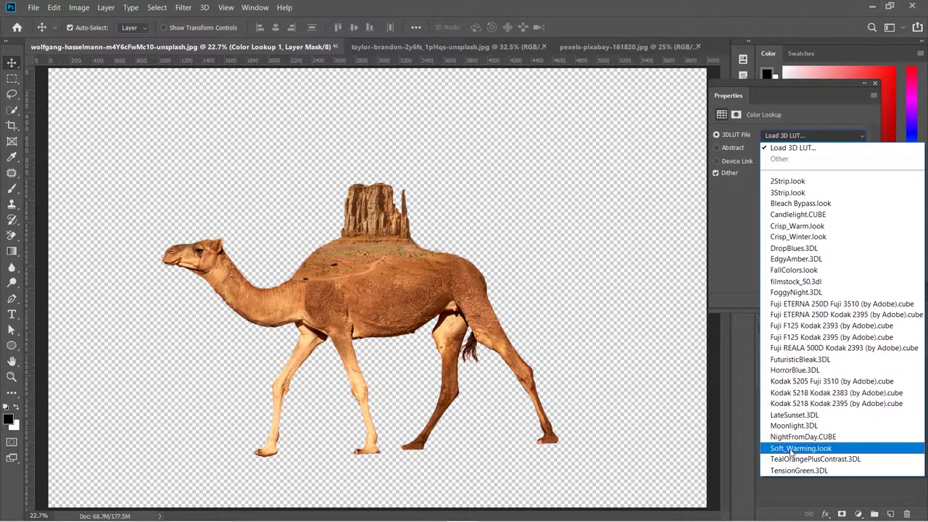
click(789, 449)
click(790, 300)
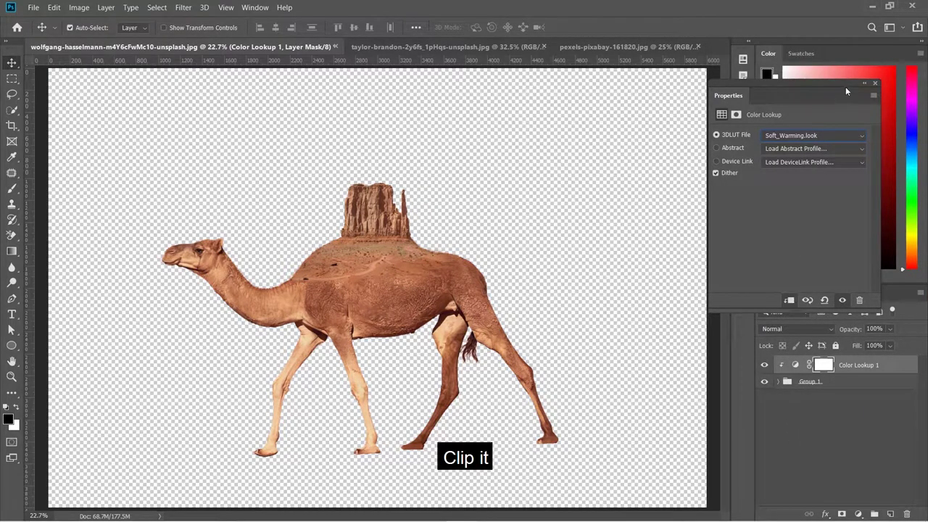
click(876, 84)
click(874, 329)
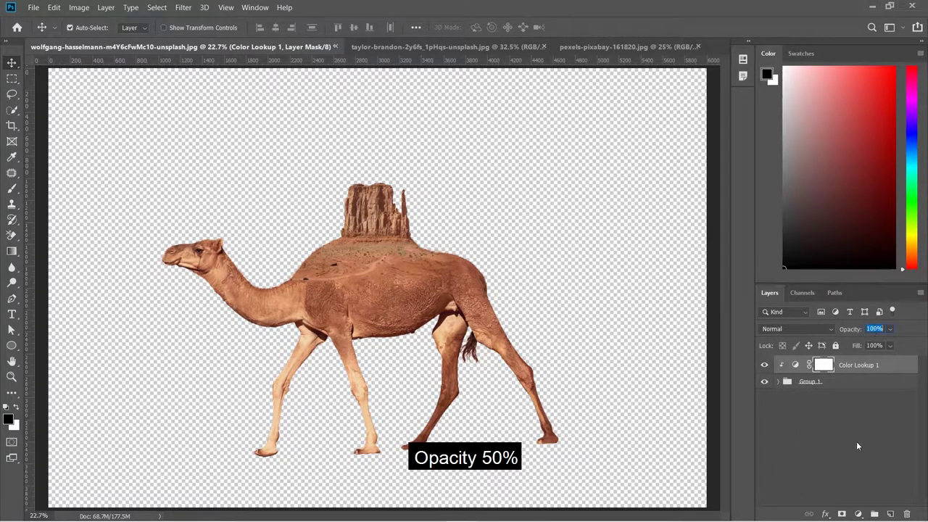
text(50)
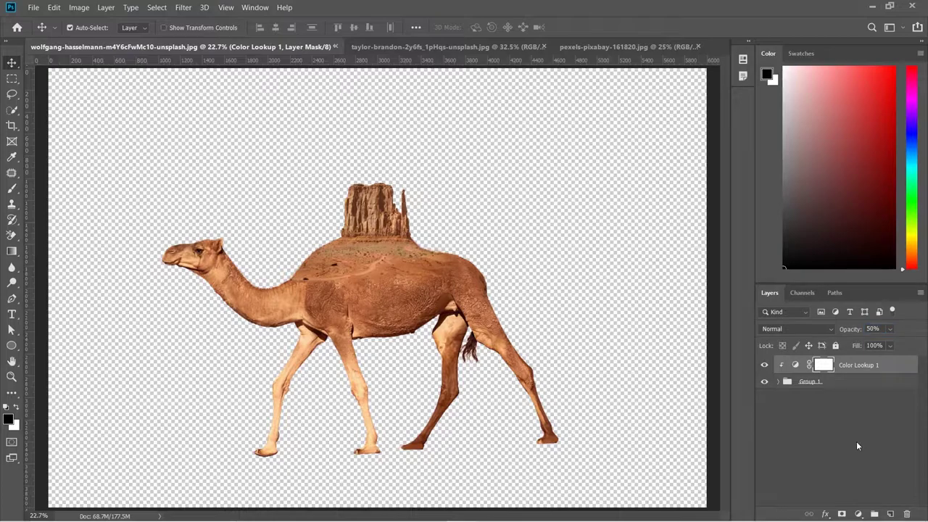
Step: Add a new layer beneath the camel group and create a Gradient fill from it
click(847, 384)
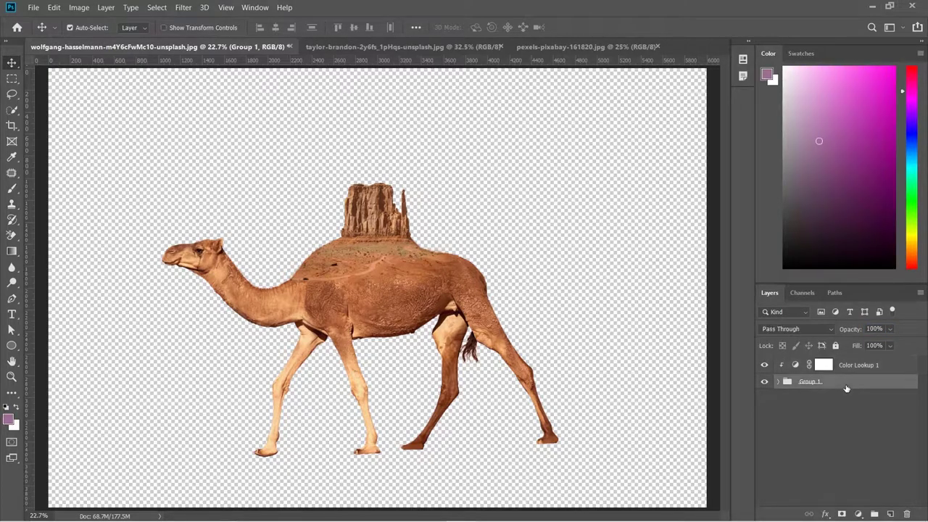
ctrl+click(890, 513)
click(861, 514)
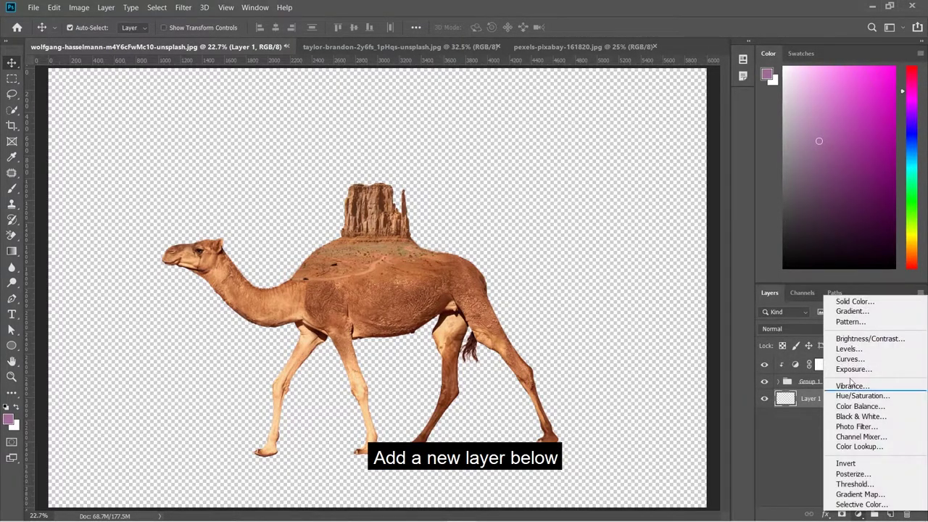
click(833, 312)
Step: Set the gradient's starting colour stop to light orange ffc883, based on a colour sampled from the camel's hind leg
click(771, 100)
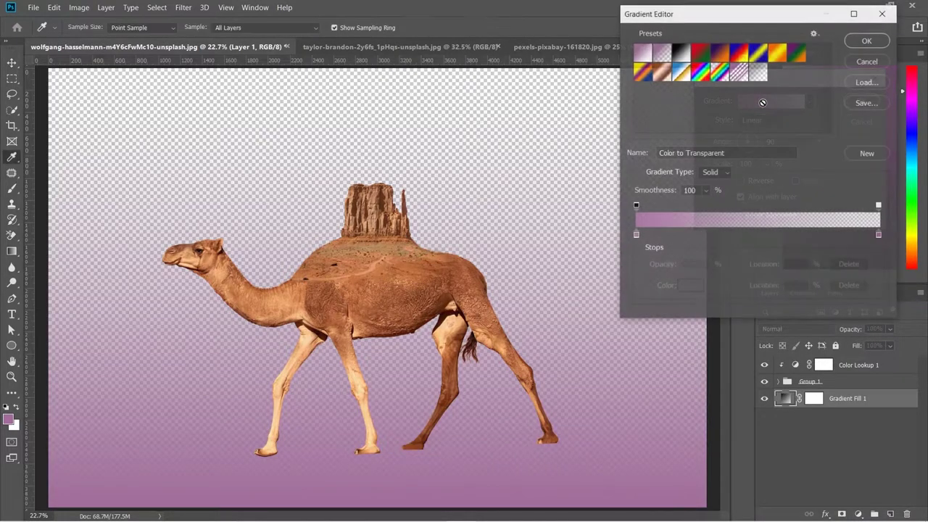
click(635, 235)
click(694, 286)
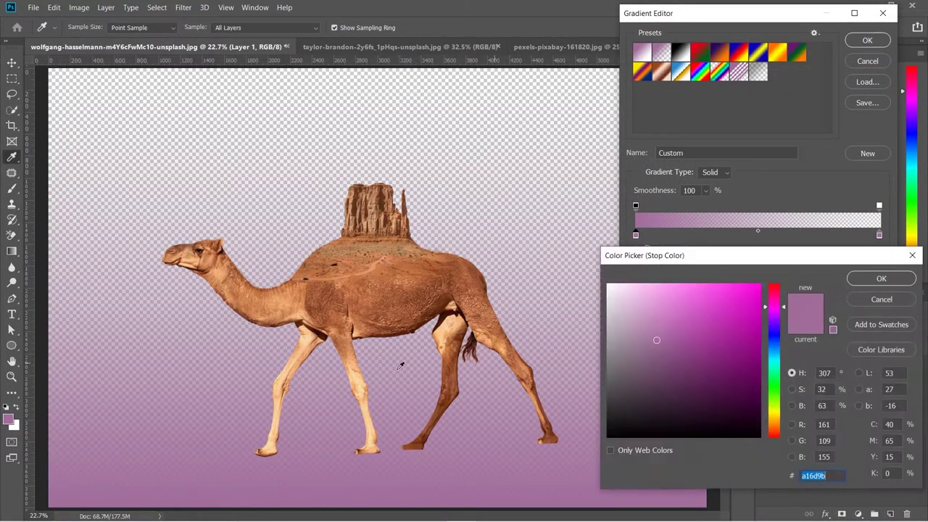
click(446, 331)
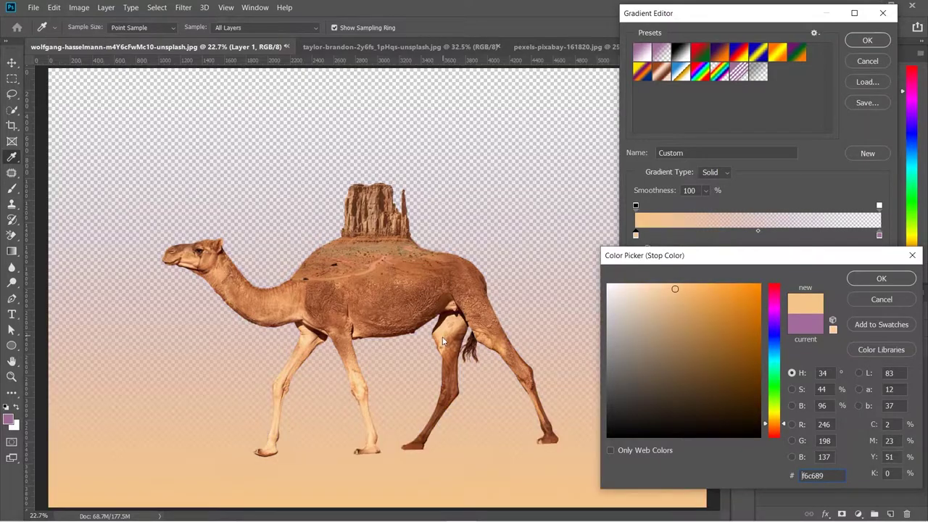
click(681, 284)
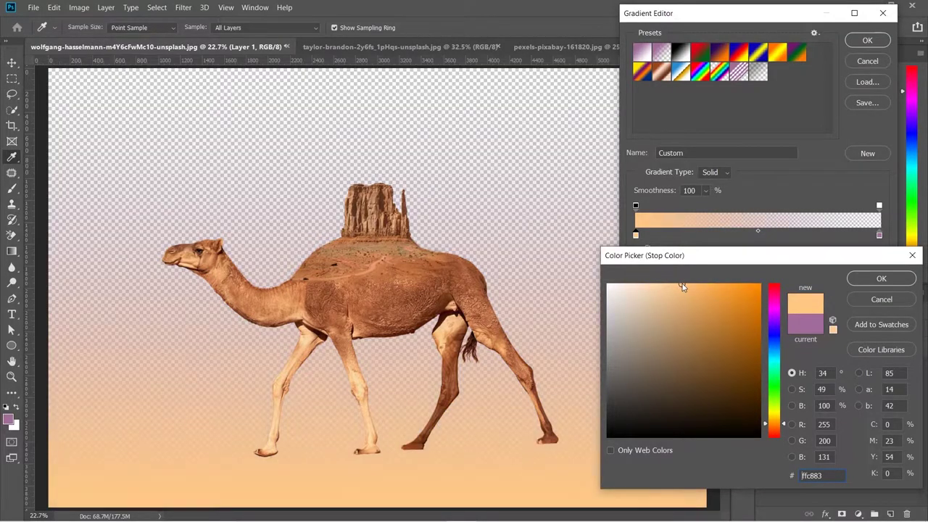
click(858, 277)
Step: Set the gradient's ending colour stop to white ffffff
click(879, 234)
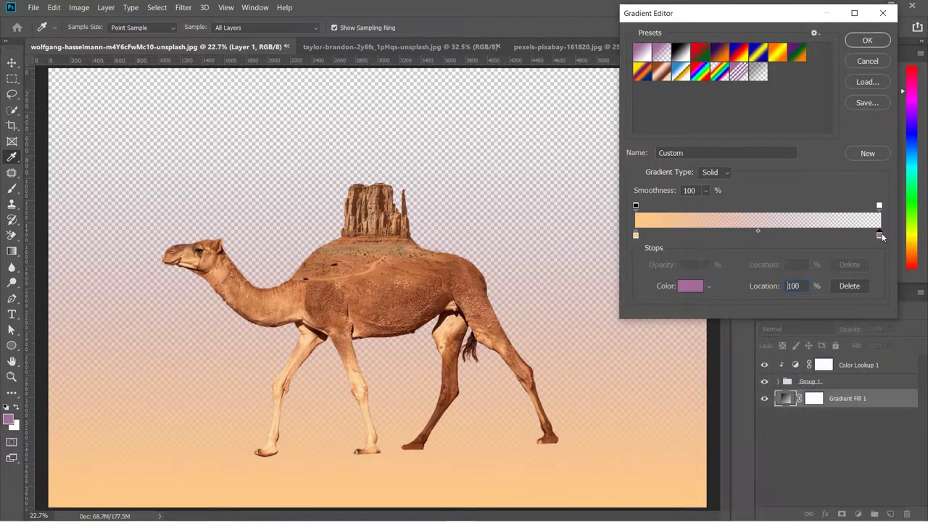
click(692, 291)
click(607, 283)
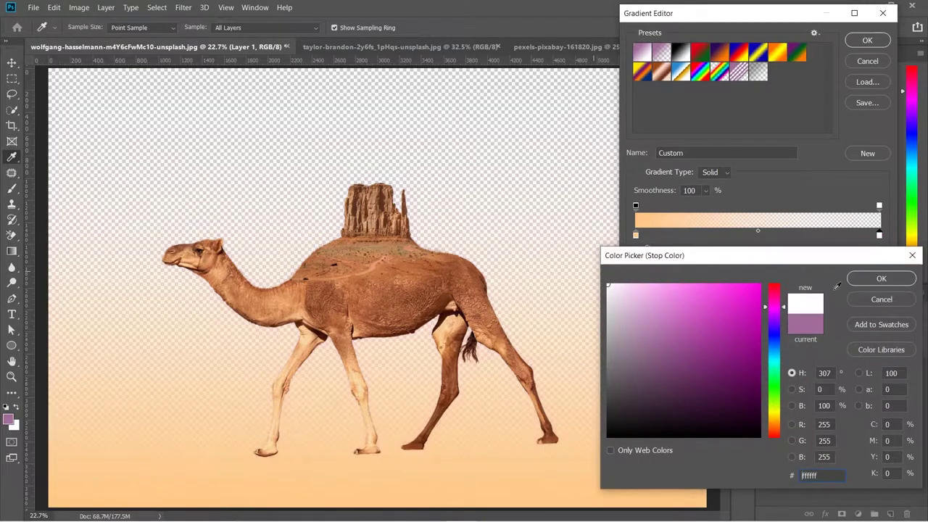
click(881, 278)
Step: Set the opacity stop at the gradient's transparent end to 100%
click(879, 207)
click(705, 265)
drag(707, 282, 786, 280)
Step: Add a white colour stop at 59% of the gradient and delete the opacity stop at its end
click(779, 239)
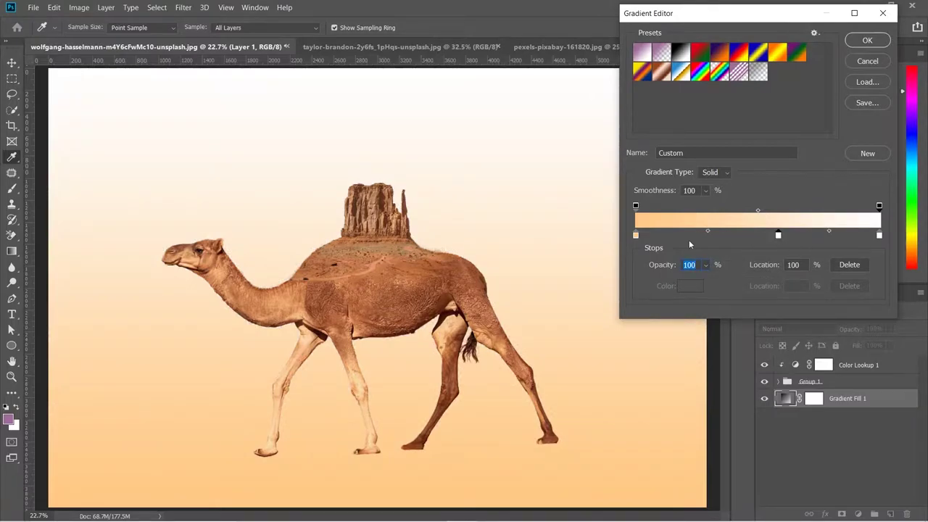
click(848, 264)
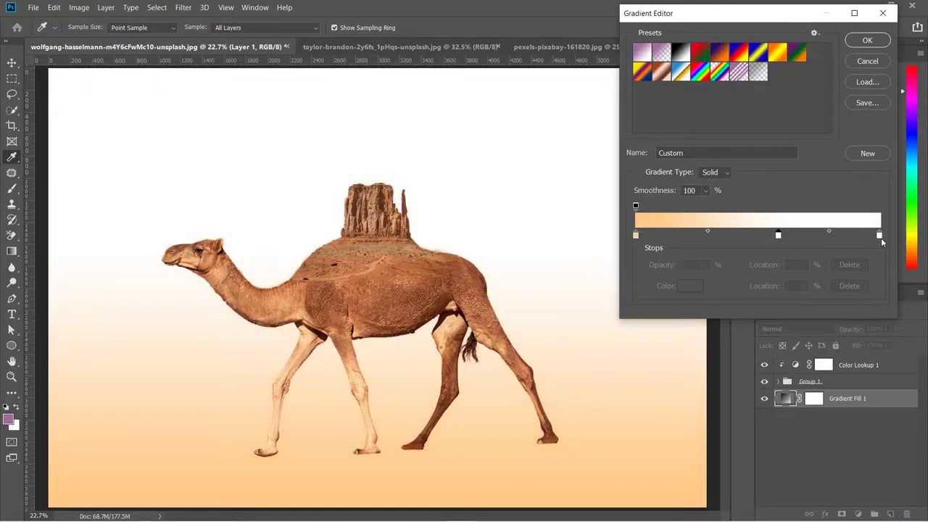
Step: Change the gradient's ending colour stop to pale cream ffecd3, derived from the orange of the starting stop
click(880, 236)
click(690, 290)
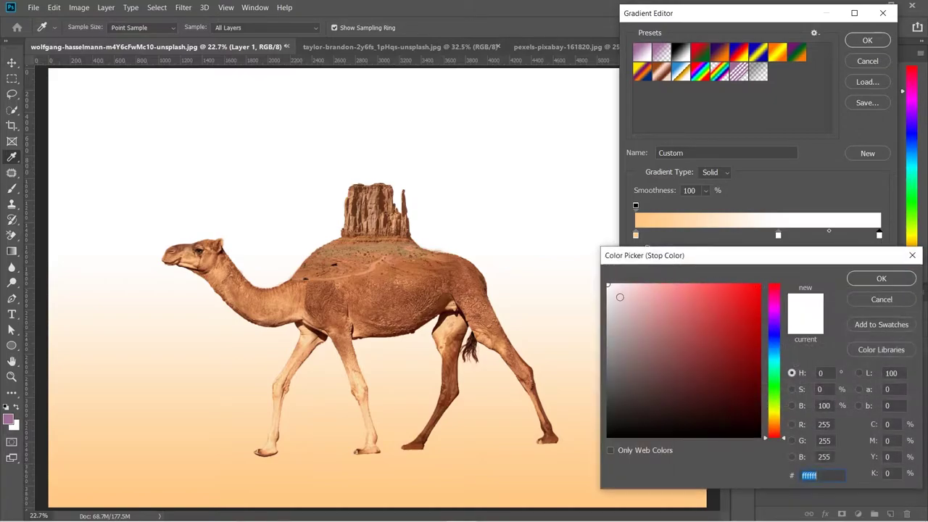
click(607, 299)
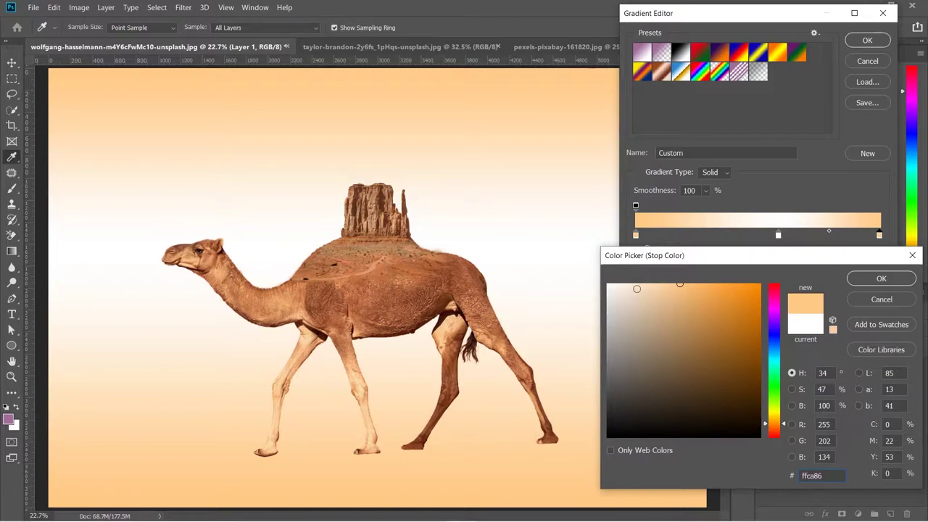
drag(636, 289, 633, 285)
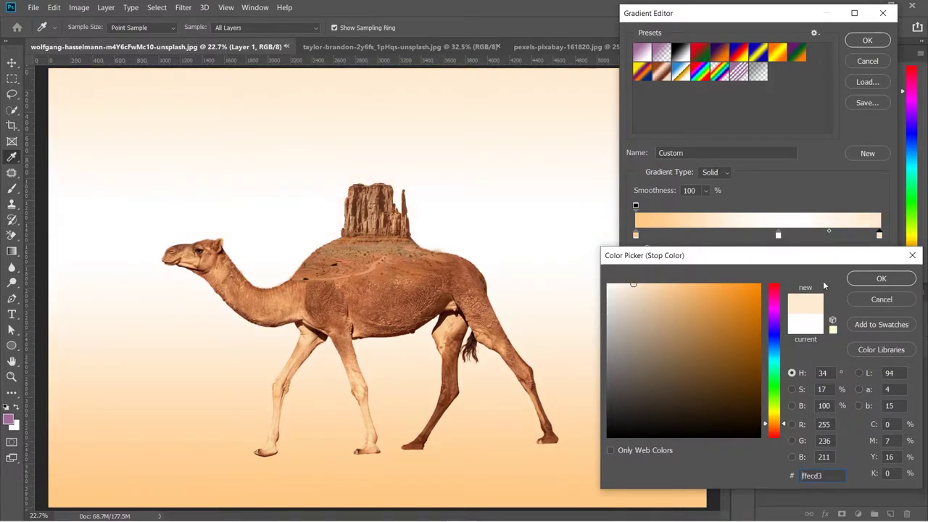
click(881, 278)
Step: Delete the white colour stop at 59% and lighten the gradient's ending stop to fdf2e3
click(778, 234)
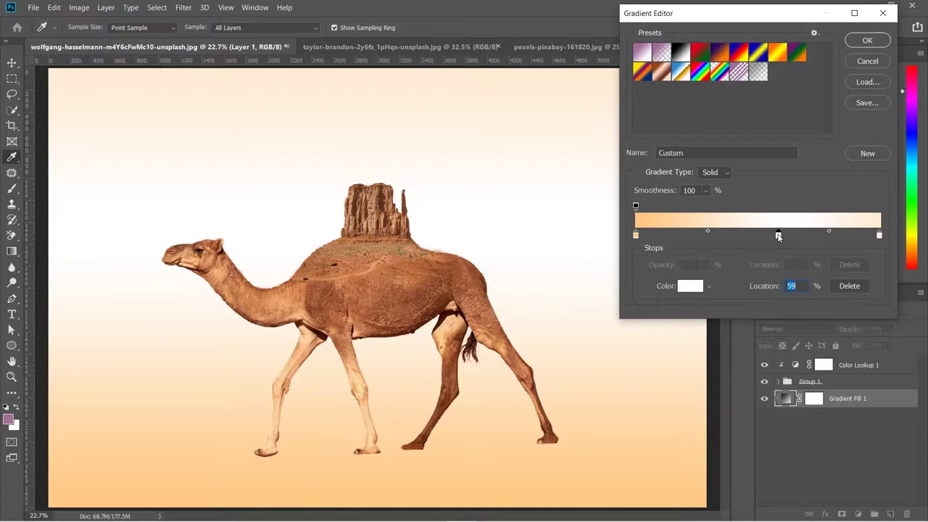
click(839, 290)
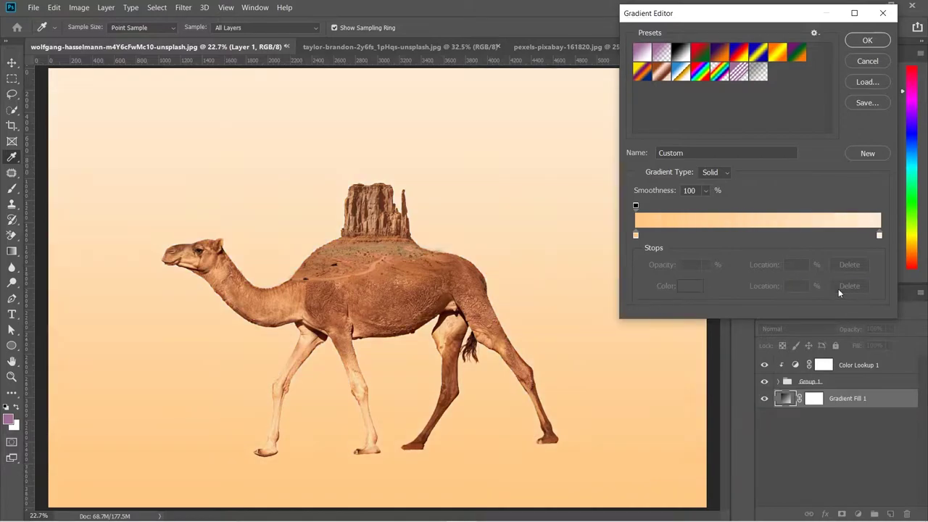
click(879, 237)
click(693, 289)
drag(633, 286, 622, 285)
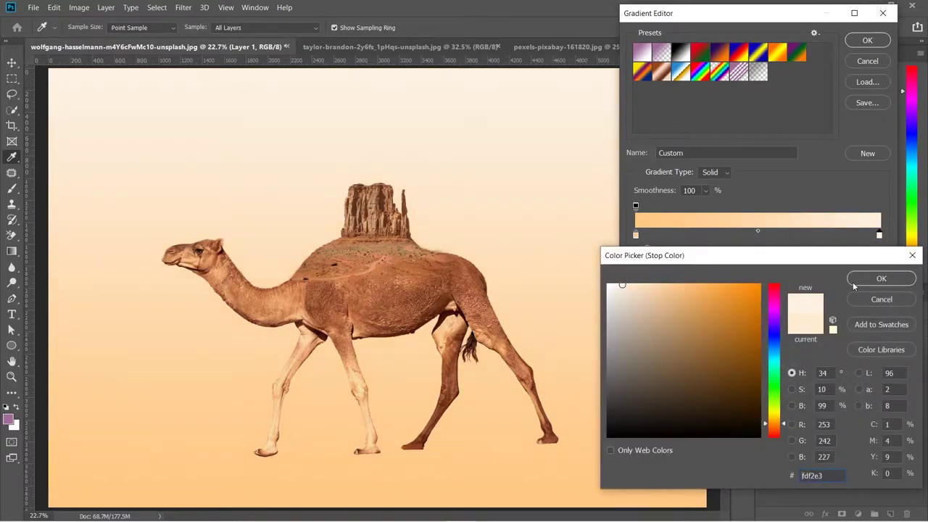
click(868, 281)
Step: Change the gradient's starting colour stop to a deeper, more saturated orange
click(636, 235)
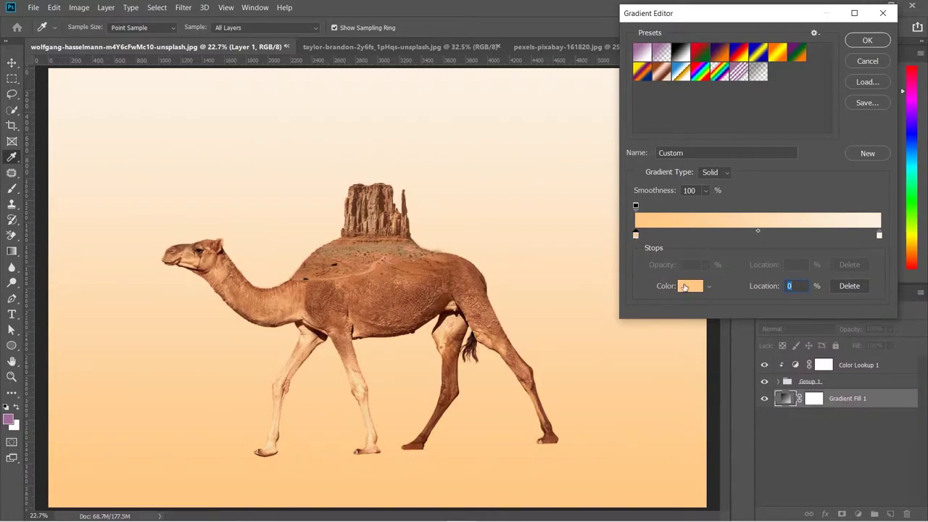
click(684, 287)
click(693, 287)
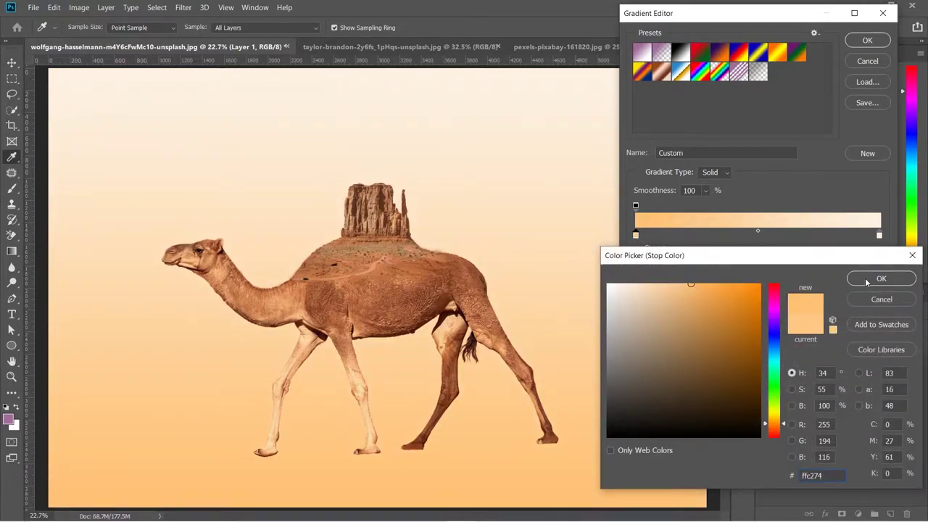
click(696, 285)
click(881, 278)
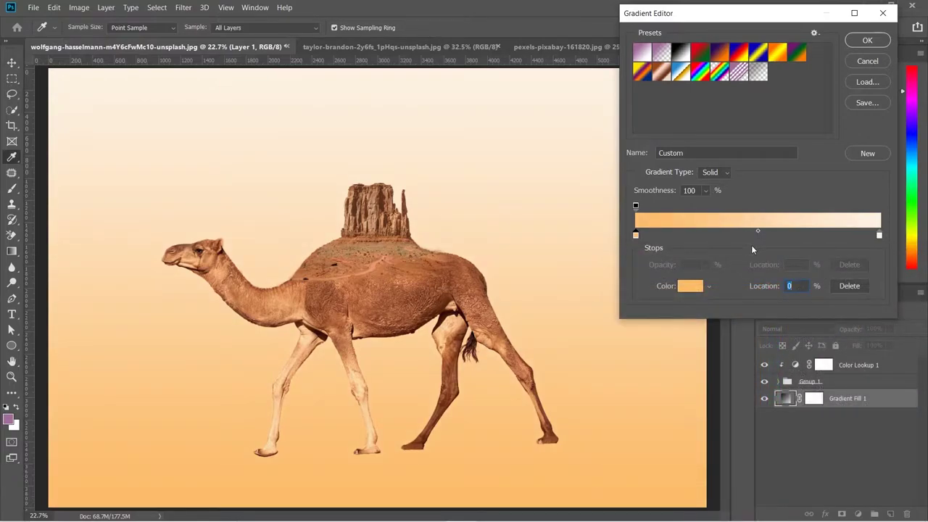
Step: Shift the gradient's colour midpoint to 44% and apply the gradient fill
drag(759, 233, 744, 232)
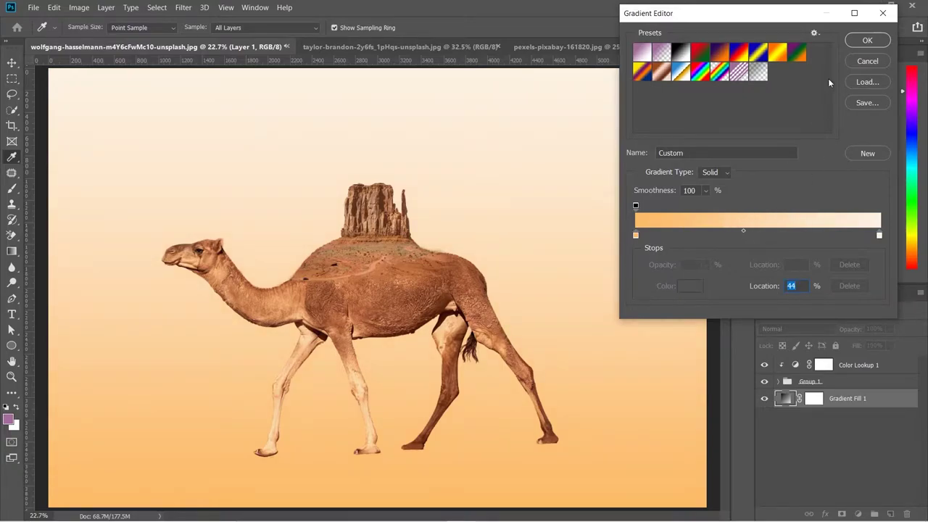
click(867, 40)
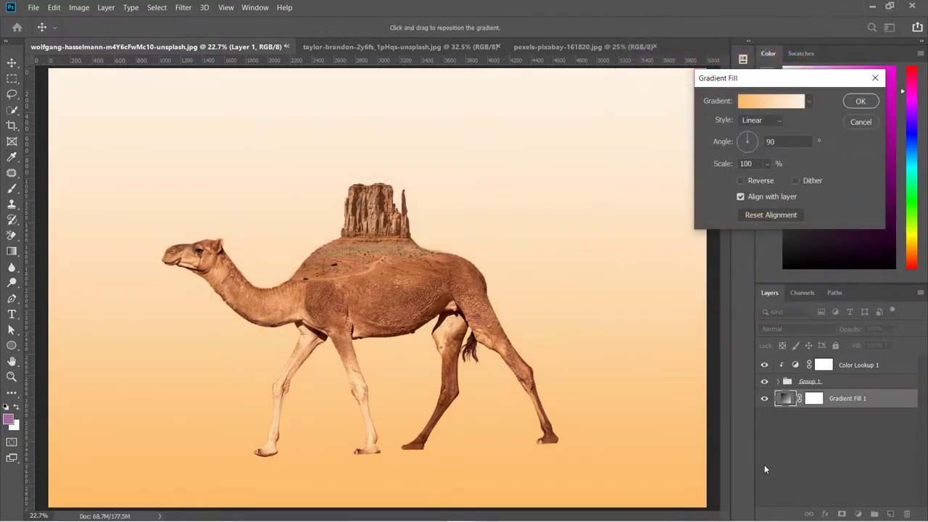
click(860, 102)
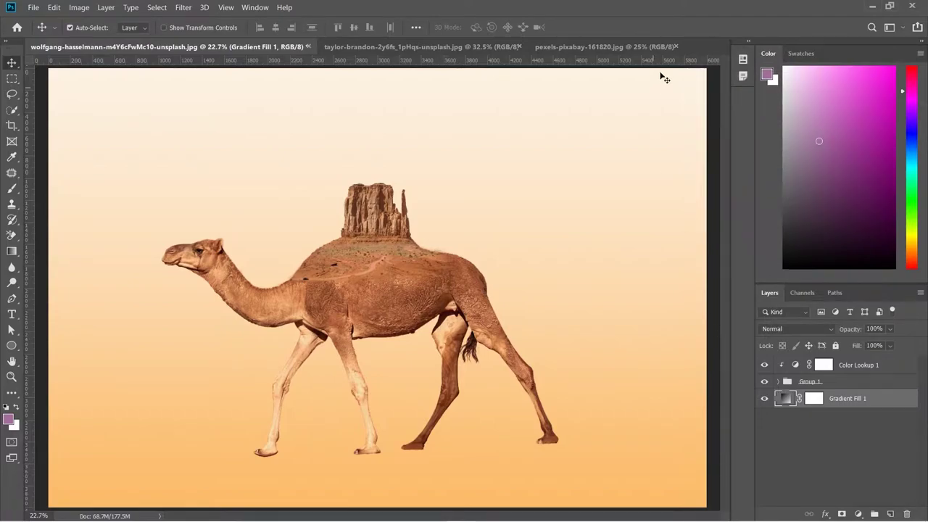
Step: Close the pexels-pixabay-161820.jpg document and open cloud_PNG0.png from the Downloads folder
click(676, 46)
click(31, 7)
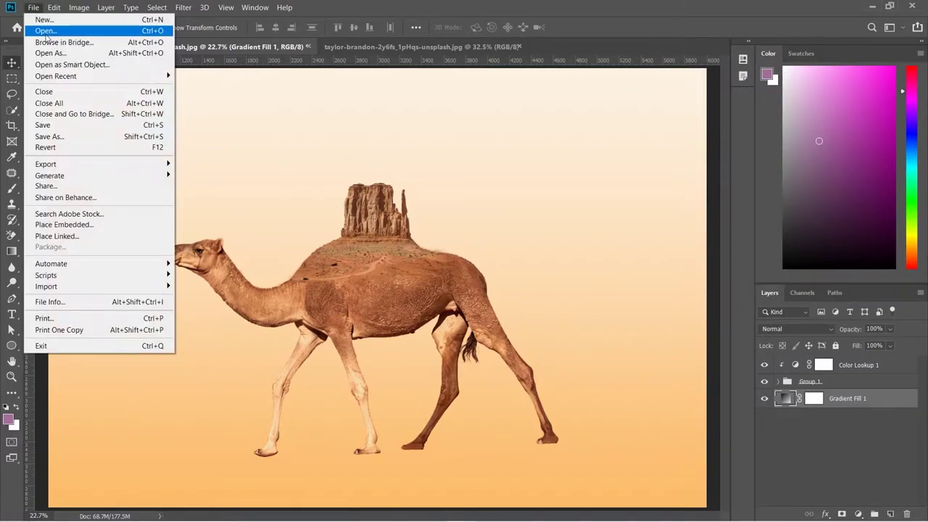
click(45, 31)
text(clou)
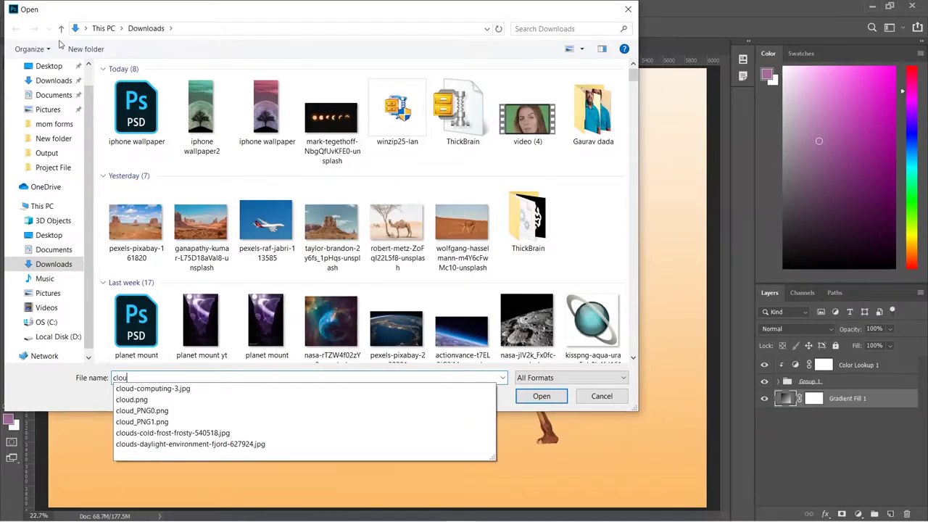
key(Down)
key(Down)
key(Down)
key(Return)
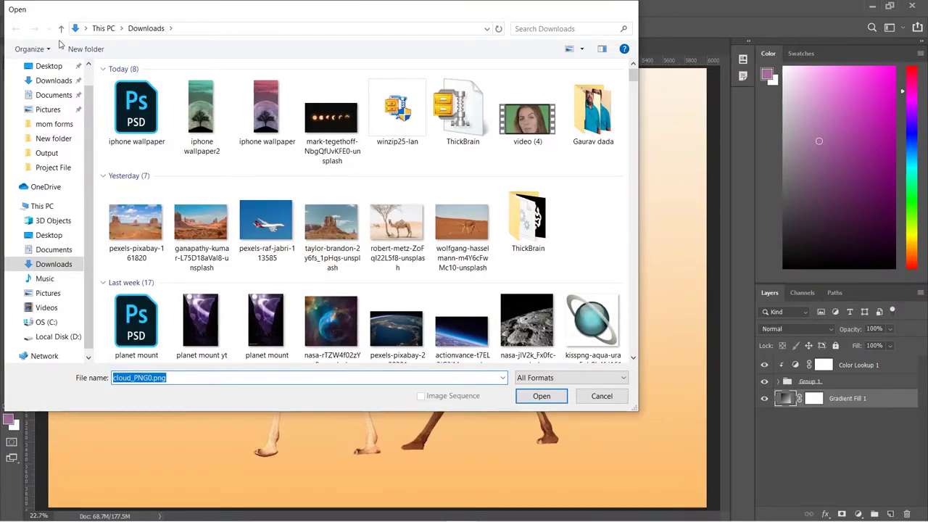
key(Return)
Step: Bring the cloud into the camel composite and shrink it to a small cloud just behind the mountain's thin spire
drag(394, 283, 429, 200)
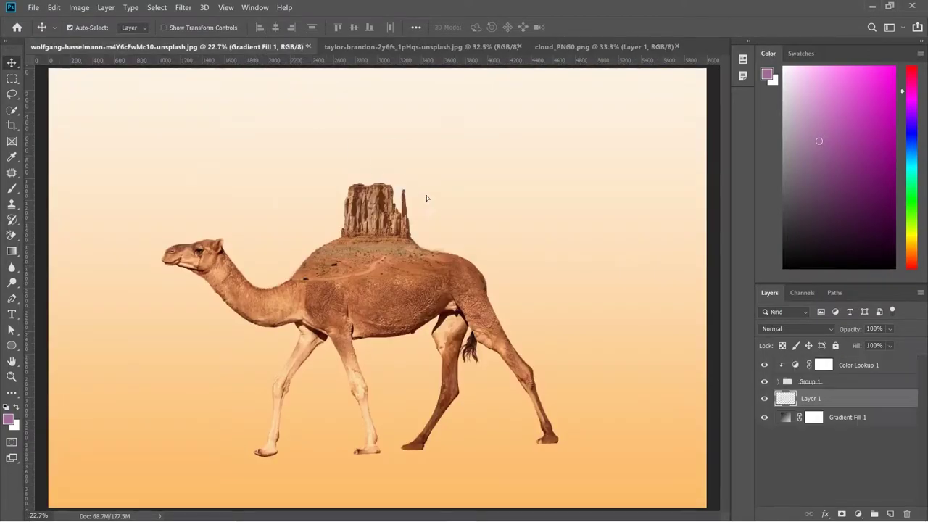
key(ctrl+t)
drag(592, 285, 438, 214)
drag(484, 239, 451, 221)
key(Return)
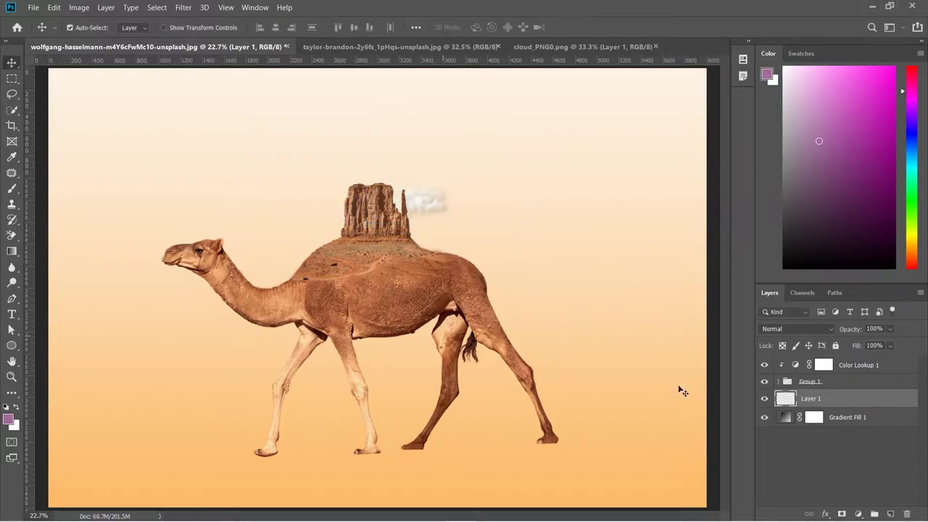
Step: Rename the small cloud's layer to cloud
double_click(807, 400)
text(cloud)
key(Return)
Step: Give the cloud a white Color Overlay in Normal mode at 58% opacity and nudge it slightly upward
click(825, 514)
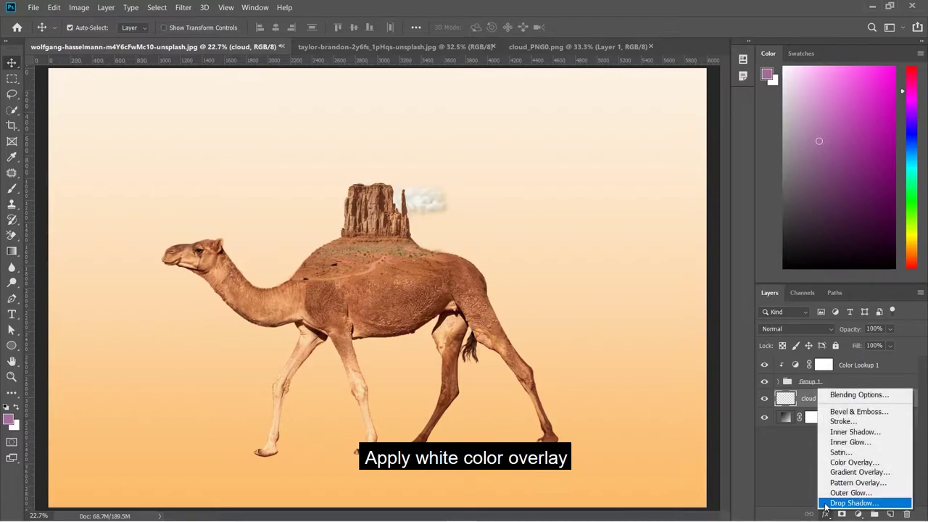
click(844, 462)
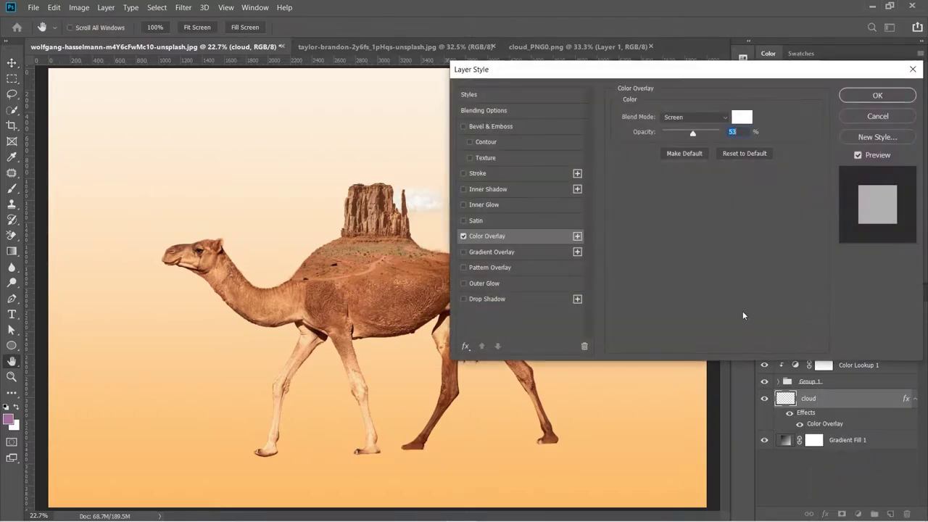
drag(694, 136, 700, 139)
click(680, 116)
click(674, 128)
click(874, 95)
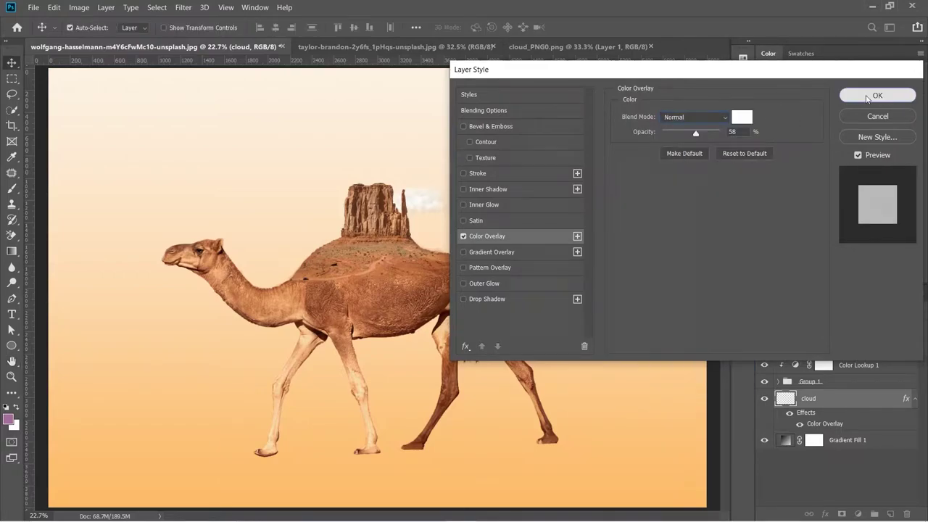
drag(422, 205, 426, 203)
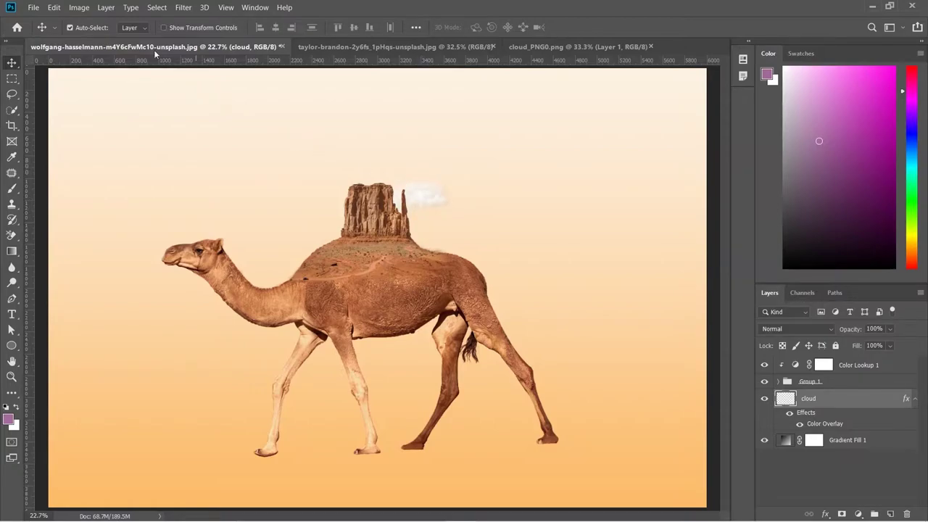
Step: Open cloud_PNG1.png and bring its cloud into the camel composite over the mountain area
click(33, 7)
click(43, 29)
text(clou)
key(Down)
key(Down)
key(Down)
key(Down)
key(Return)
drag(437, 244, 336, 172)
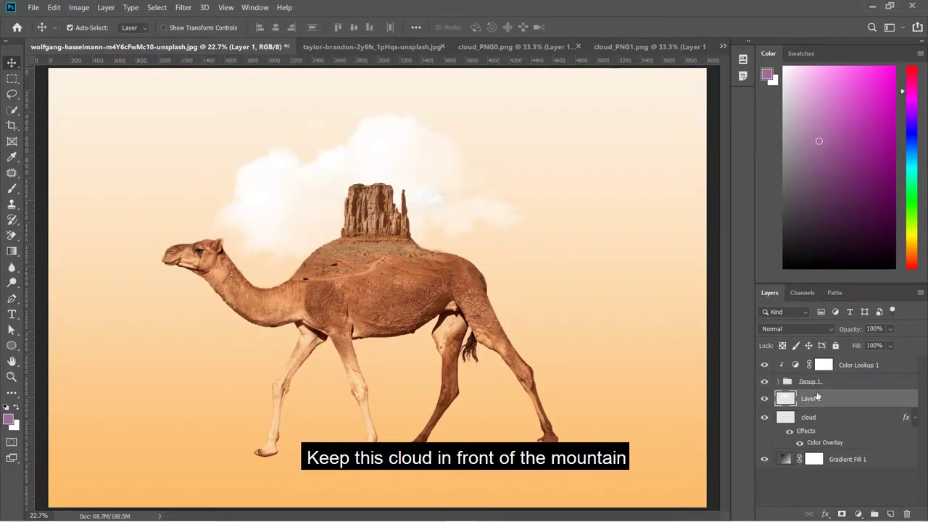
Step: Move the second cloud's layer above Color Lookup 1 and rename it cloud
drag(818, 397, 813, 365)
double_click(811, 364)
text(cloud)
key(Return)
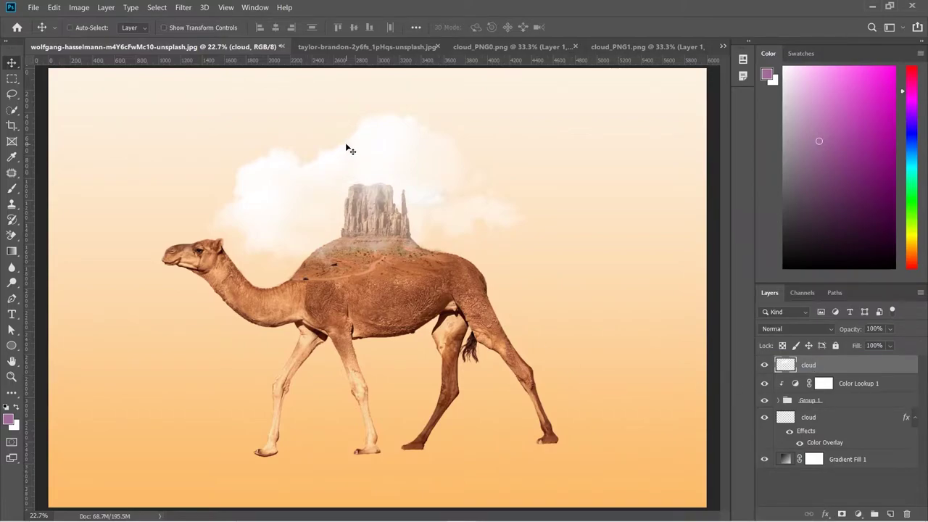
Step: Shrink the second cloud to about 19.6% width and 15.7% height, overlapping the mountain's upper left edge
key(ctrl+t)
drag(527, 285, 343, 190)
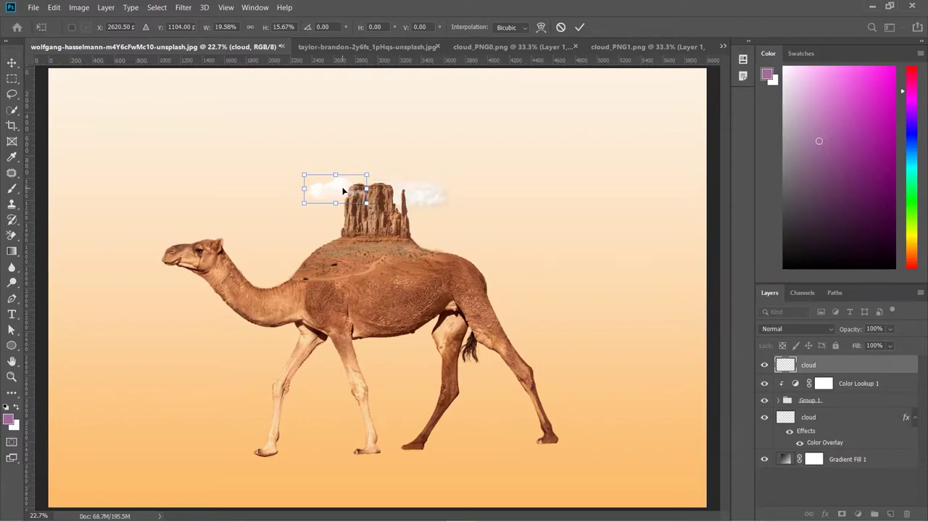
key(Return)
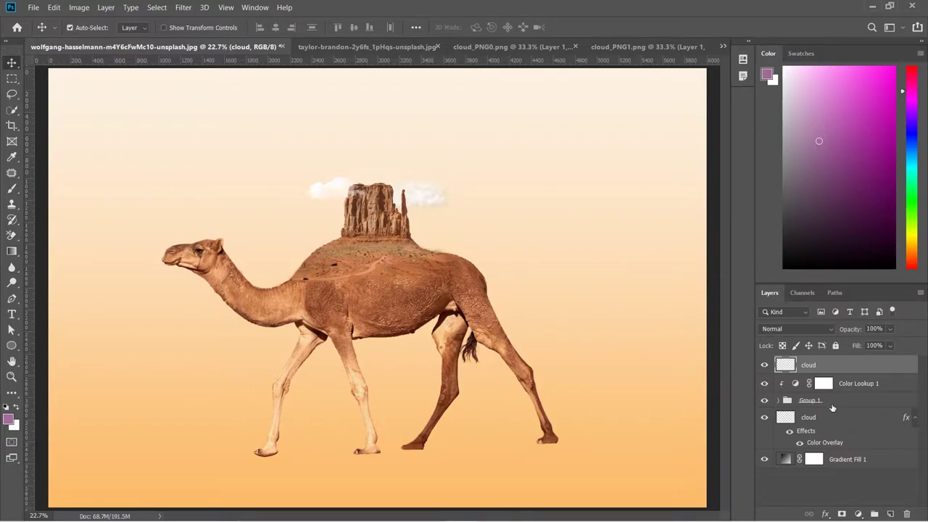
Step: Close both cloud documents and open the airplane photo pexels-raf-jabri-113585.jpg
click(575, 46)
click(650, 47)
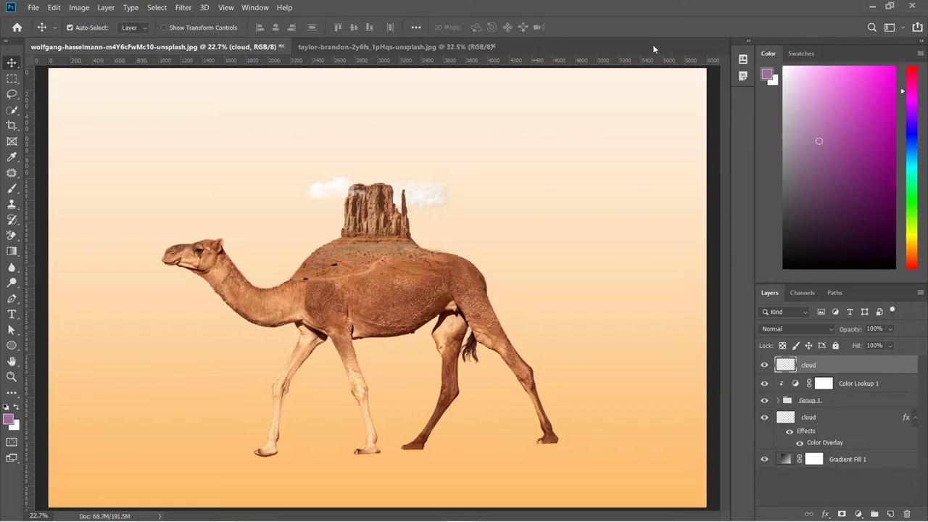
click(34, 7)
click(43, 26)
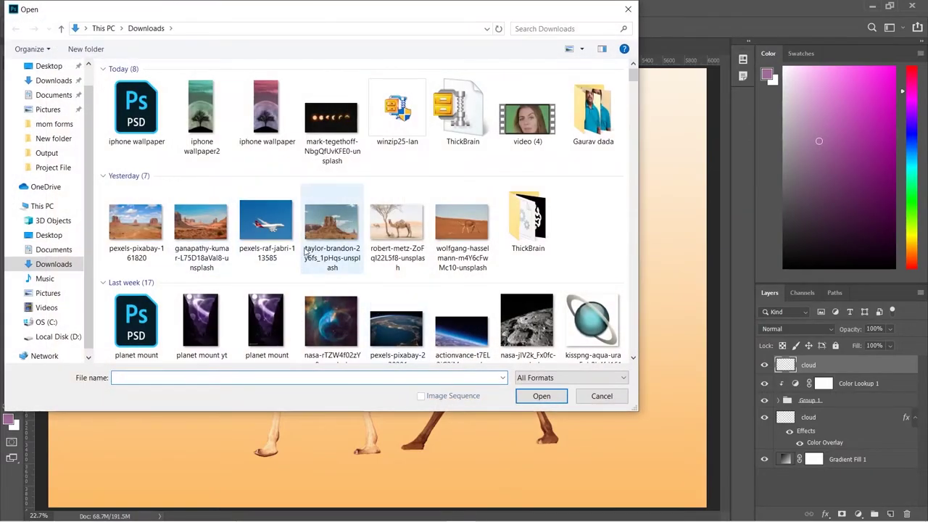
double_click(266, 225)
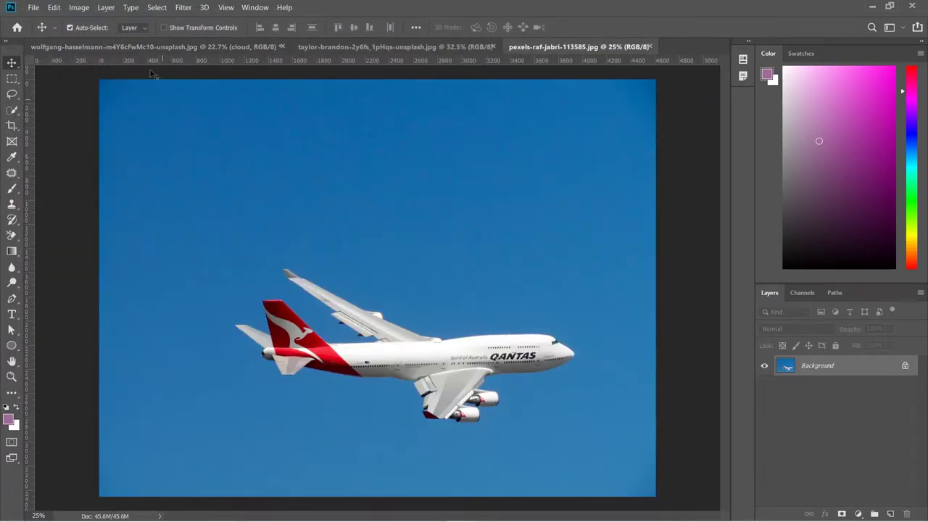
Step: Select the airplane as the photo's subject and bring the cut-out into the camel composite
click(156, 8)
click(167, 142)
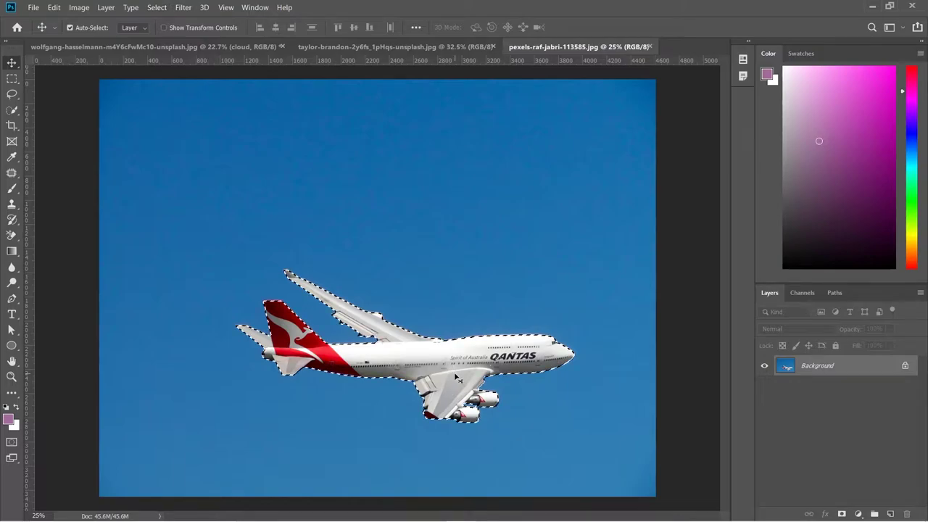
drag(486, 322, 317, 150)
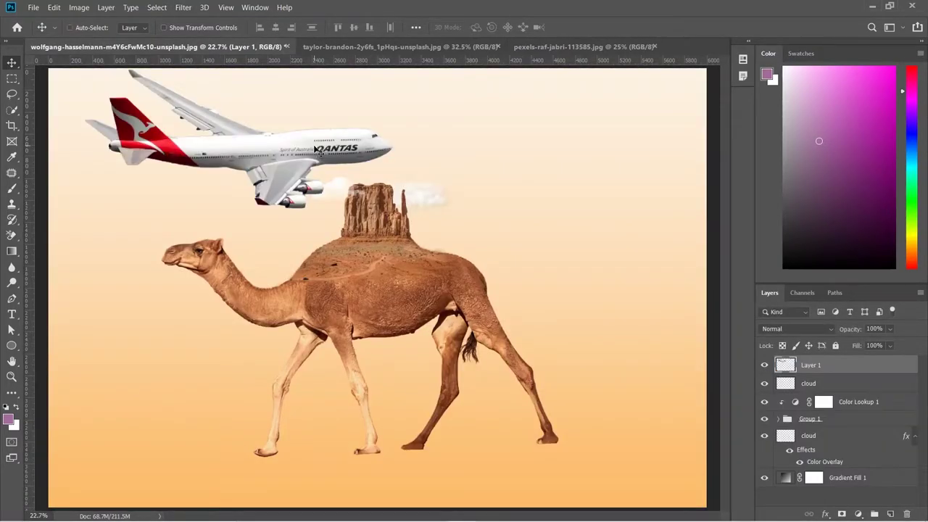
Step: Shrink the airplane to a tiny size and place it just above the mountain's upper left corner
key(ctrl+t)
drag(393, 207, 352, 171)
key(Return)
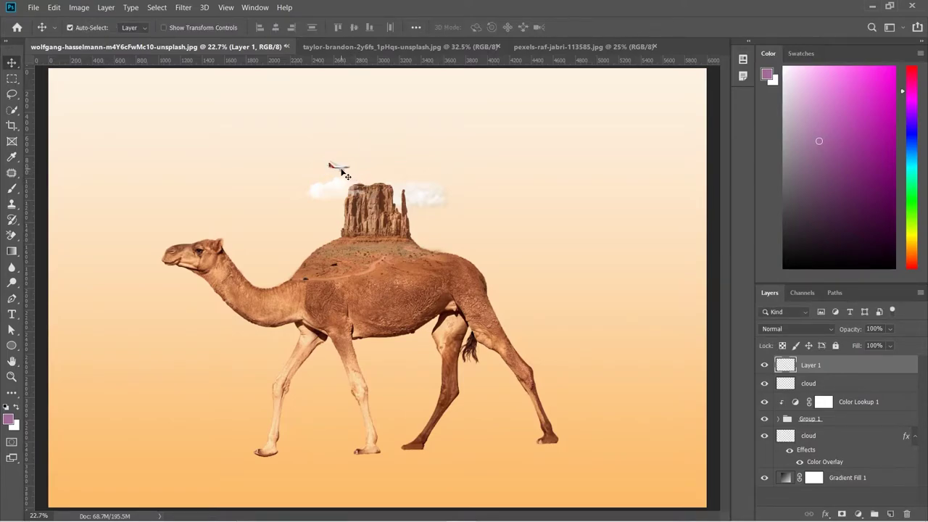
drag(343, 170, 346, 168)
key(ctrl+t)
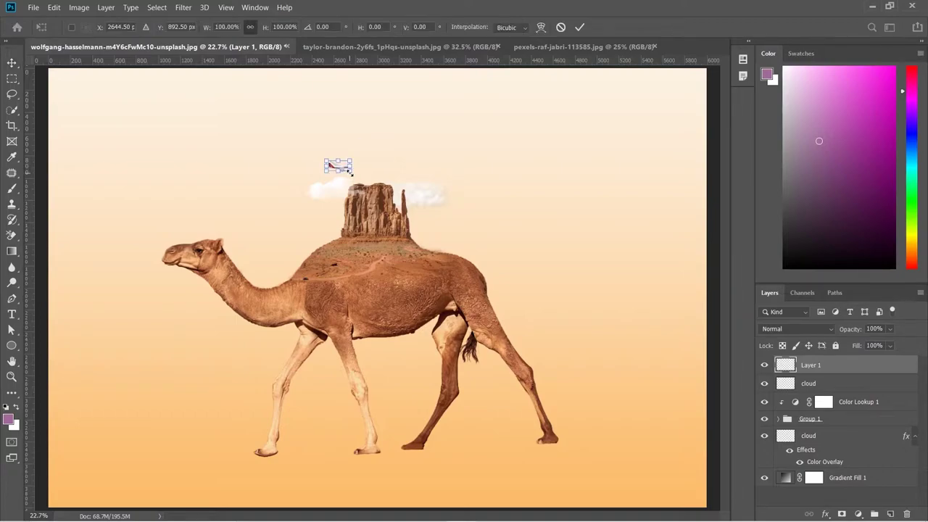
mouse_move(352, 173)
mouse_down()
mouse_move(340, 168)
mouse_move(348, 172)
mouse_up()
key(Return)
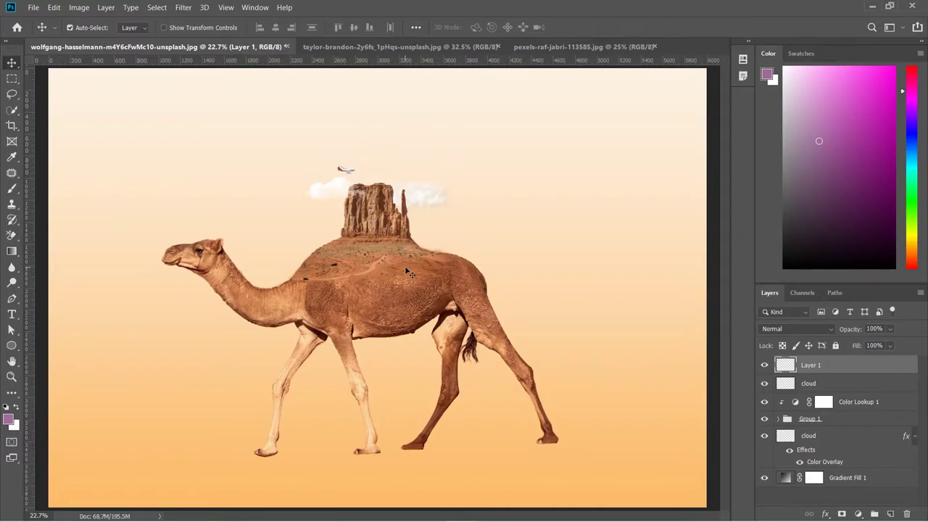
Step: Open the bird silhouettes file Pngtree birds_905741.png from the Downloads folder
click(33, 7)
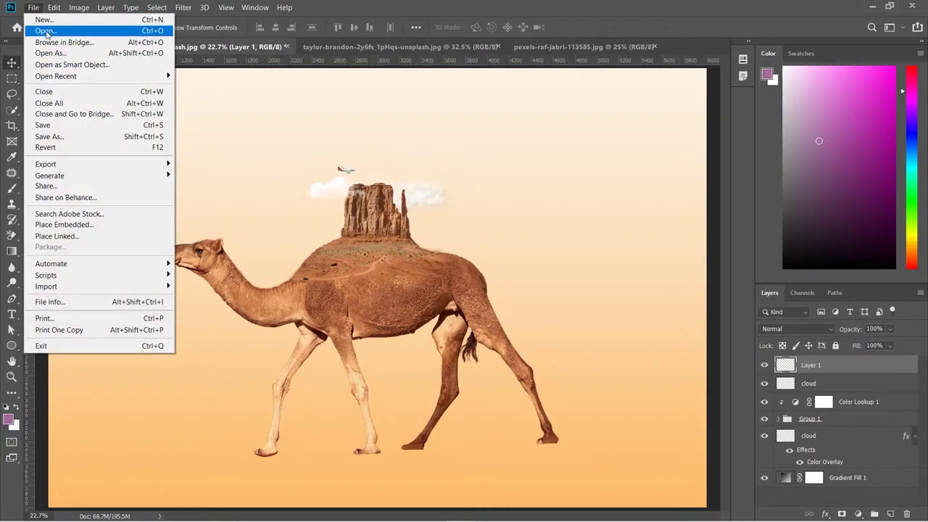
click(43, 31)
scroll(365, 286, down, 10)
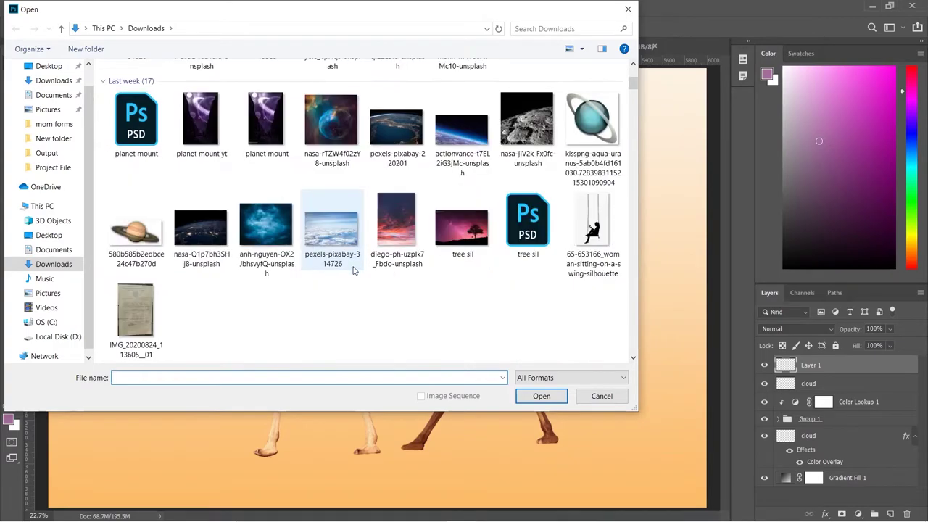
double_click(397, 301)
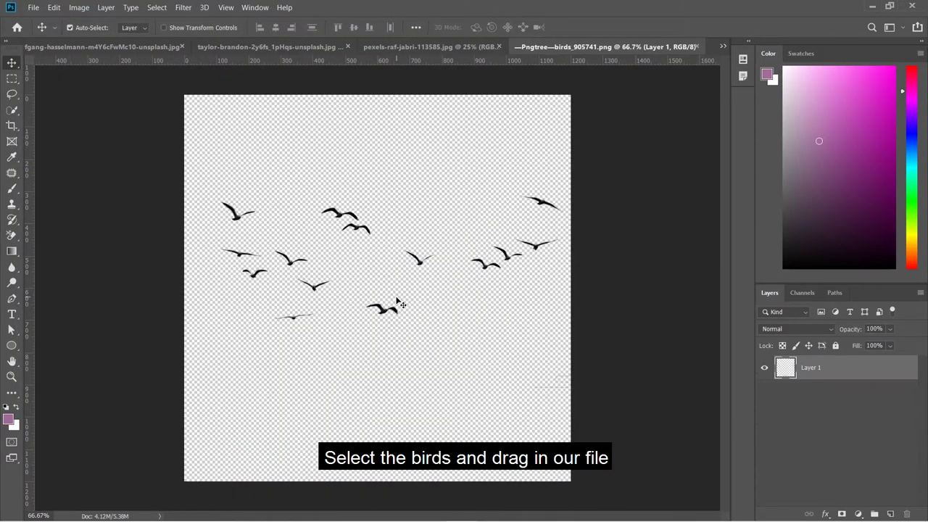
Step: Select all the birds with a rectangular marquee and bring them into the camel composite beside the mountain
click(11, 78)
drag(169, 127, 599, 363)
key(v)
drag(344, 220, 391, 217)
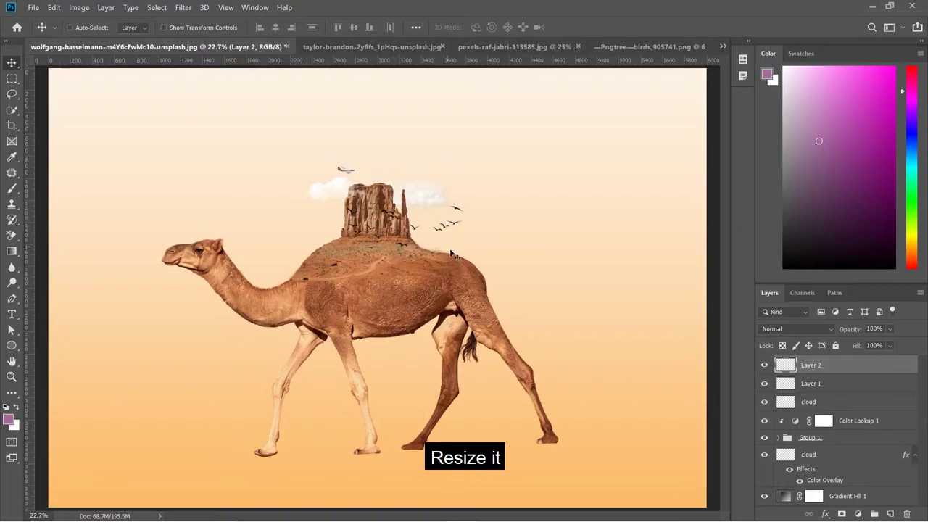
Step: Scale the flock of birds down and place it beside the mountain's thin spire, below the cloud
key(ctrl+t)
drag(464, 247, 435, 216)
key(Return)
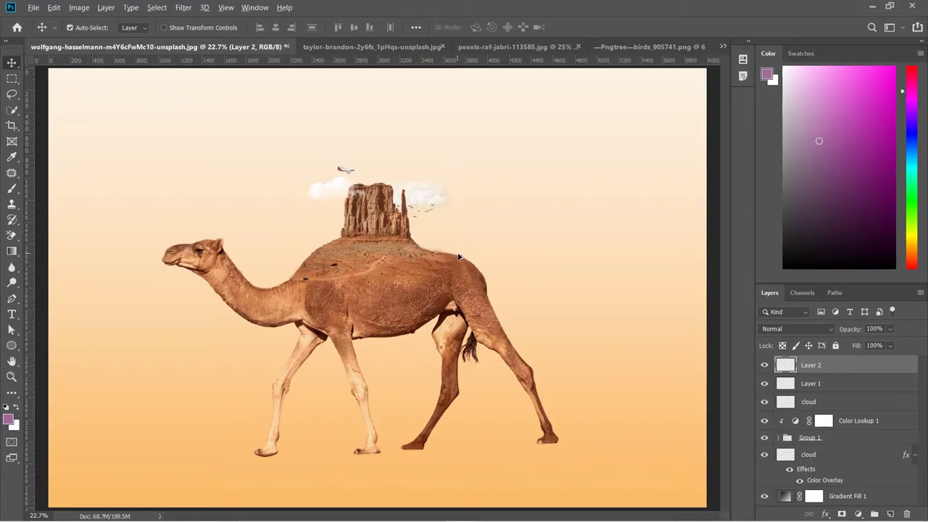
Step: Paint black on the road layer's mask to remove the hazy fringe along the hump's edge right of the mountain
scroll(458, 256, up, 5)
click(398, 268)
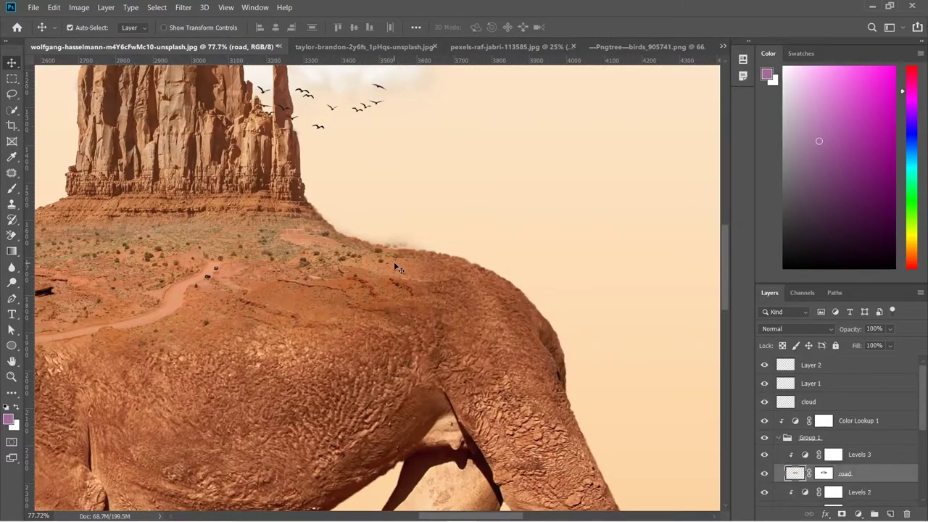
click(821, 473)
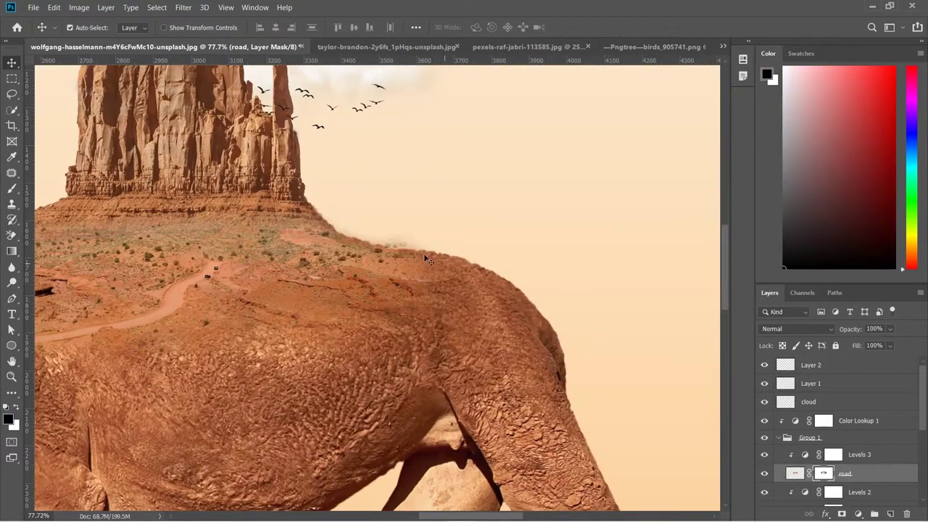
key(b)
mouse_move(382, 236)
mouse_down()
mouse_move(418, 247)
mouse_move(368, 238)
mouse_up()
key(0)
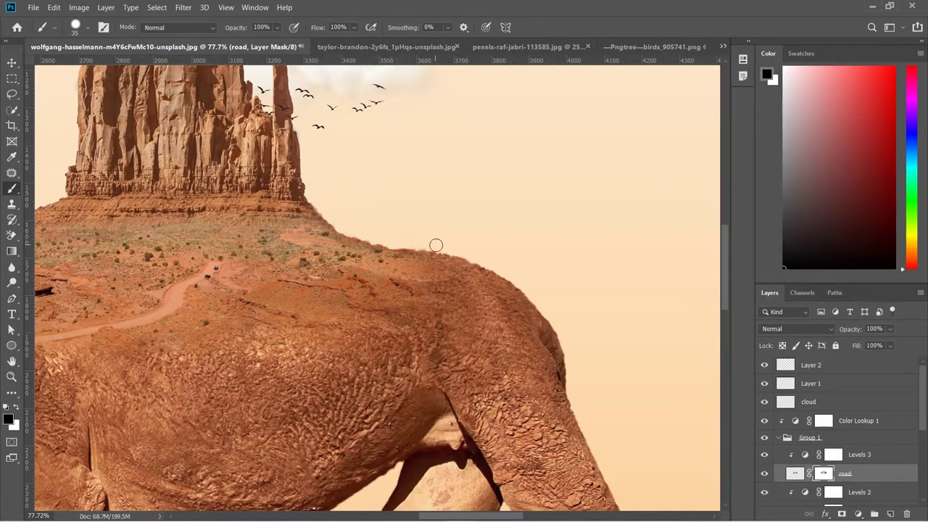
Step: Paint black on the camel layer's mask to clean the rough fringe along the hump's front slope near the mountain's base
scroll(846, 435, down, 2)
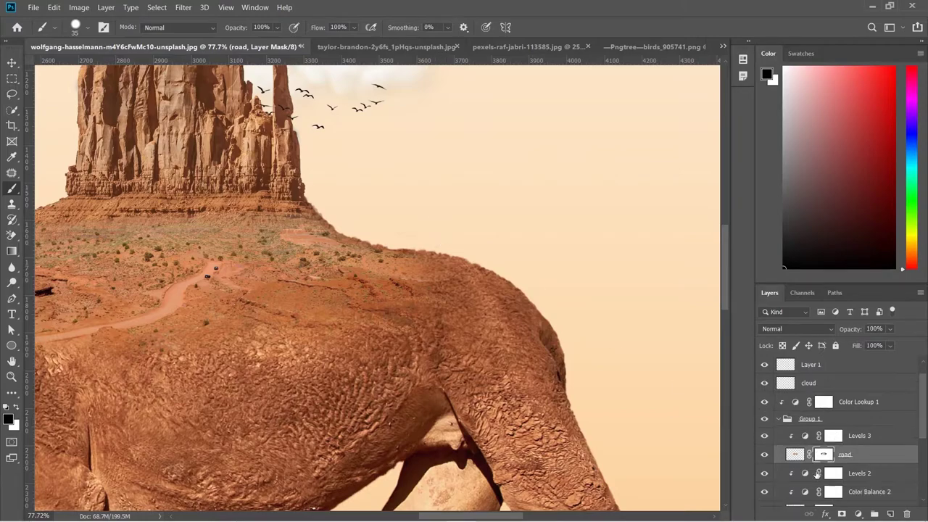
click(847, 492)
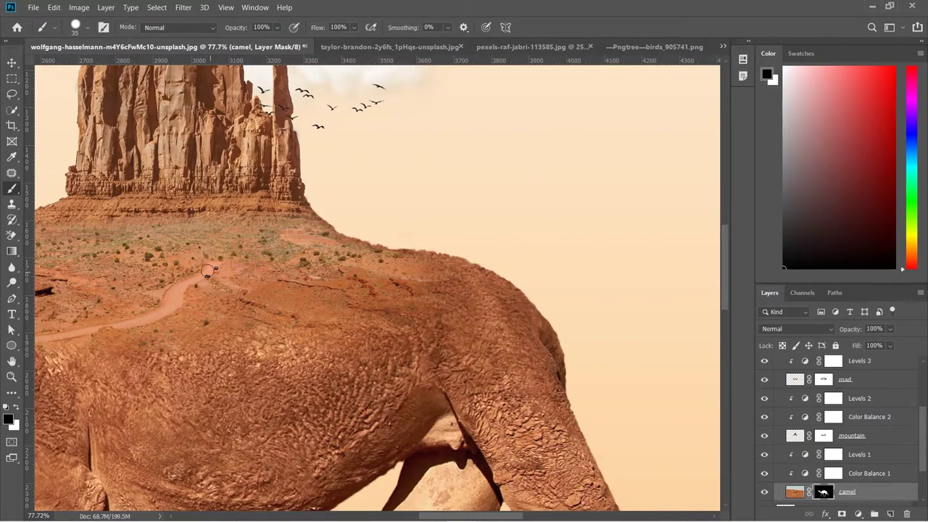
scroll(216, 274, left, 5)
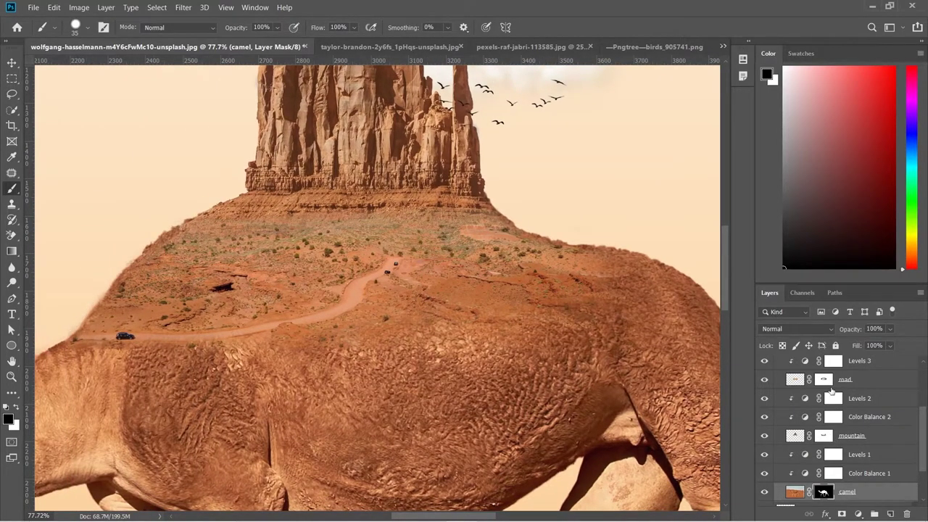
click(823, 380)
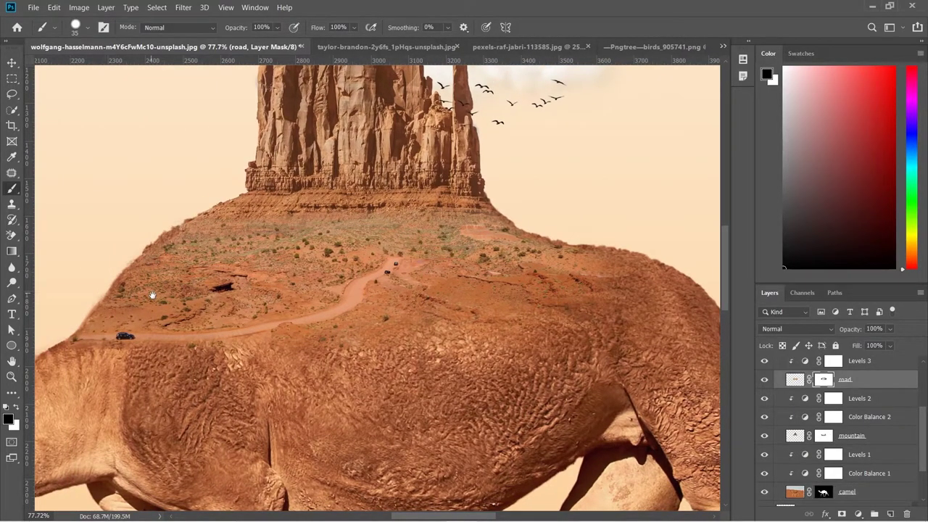
scroll(152, 294, left, 5)
click(824, 491)
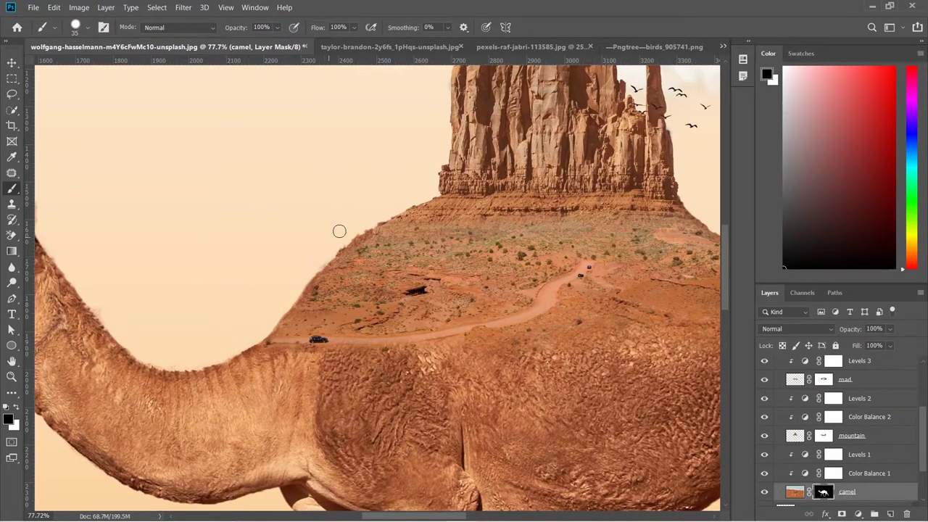
click(764, 435)
click(764, 435)
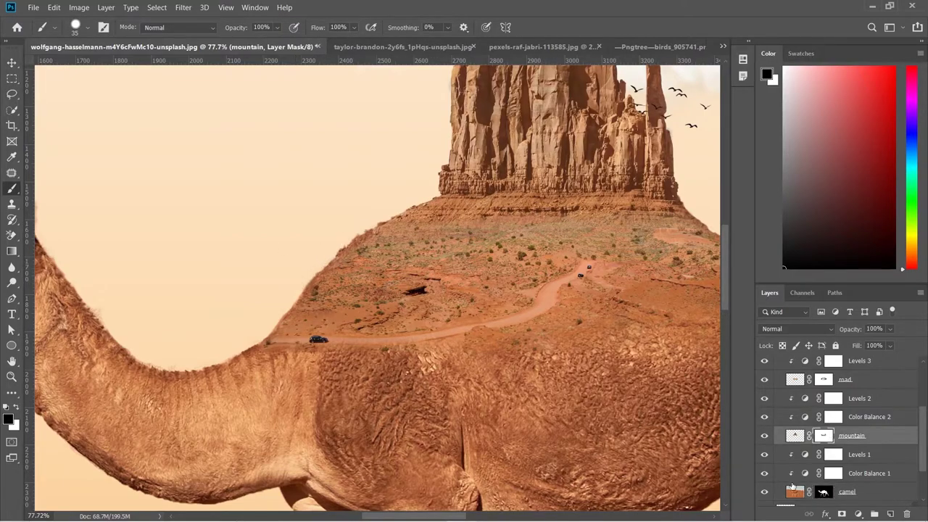
drag(376, 215, 339, 245)
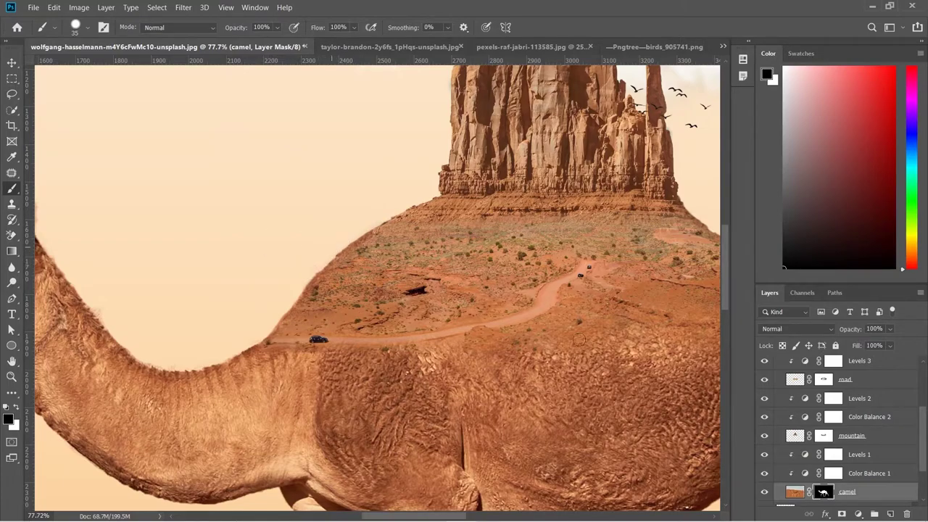
click(764, 438)
click(765, 438)
key(ctrl+0)
key(v)
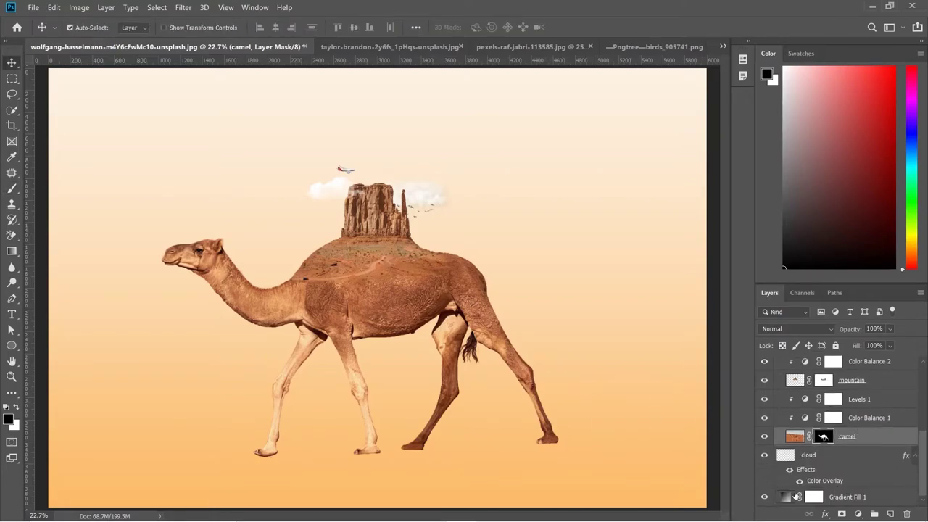
Step: Recolor the start stop of the Gradient Fill 1 background to a darker, muted tan of about #c49151
double_click(784, 496)
click(750, 102)
click(636, 235)
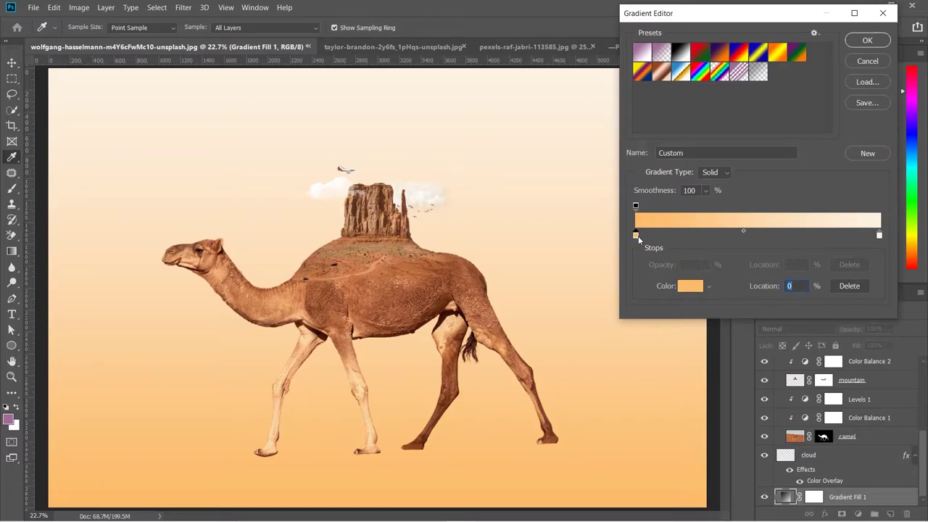
click(690, 286)
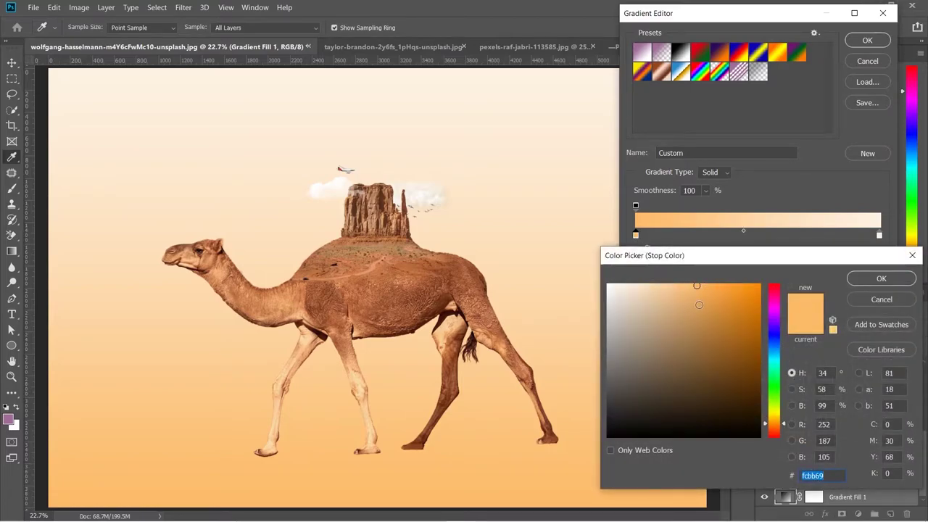
click(697, 313)
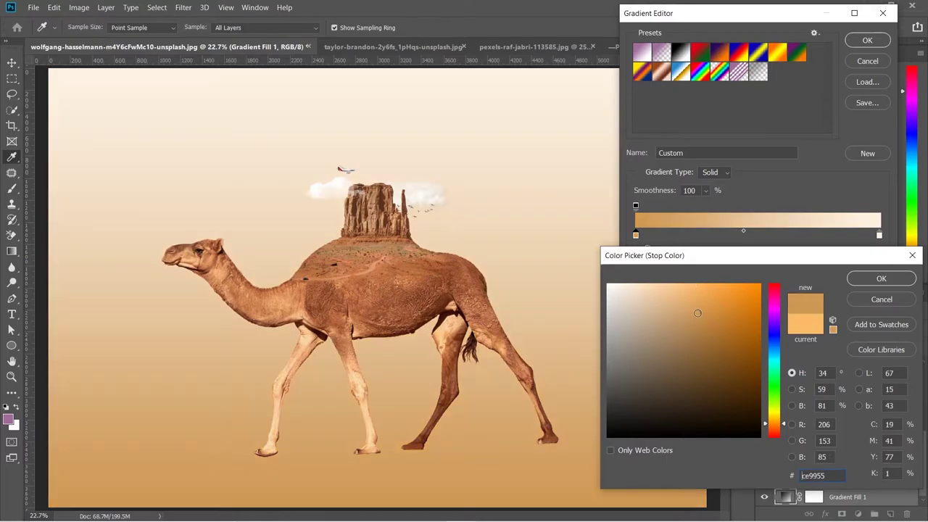
click(698, 328)
click(697, 316)
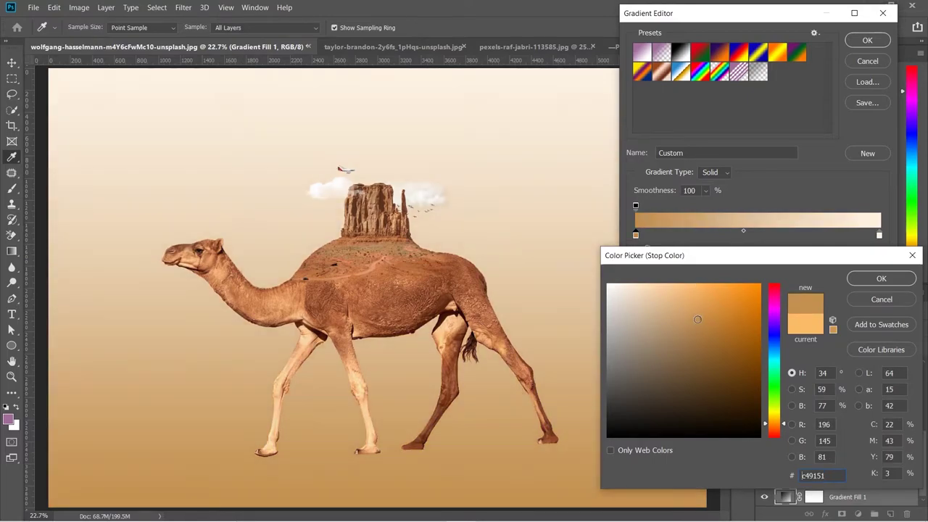
click(856, 277)
Step: Set the background gradient's end stop to light grey #e4e4e4 and apply the edited gradient
click(879, 235)
click(691, 286)
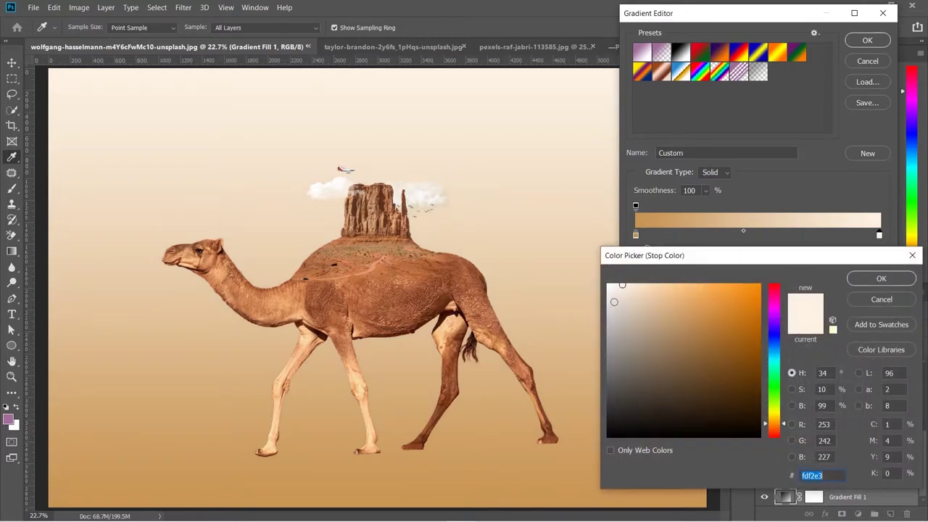
click(608, 305)
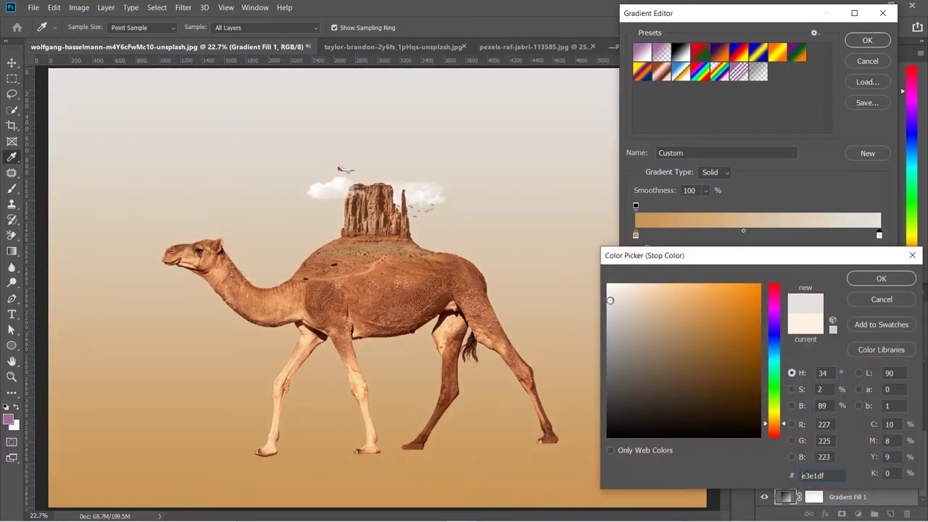
click(607, 305)
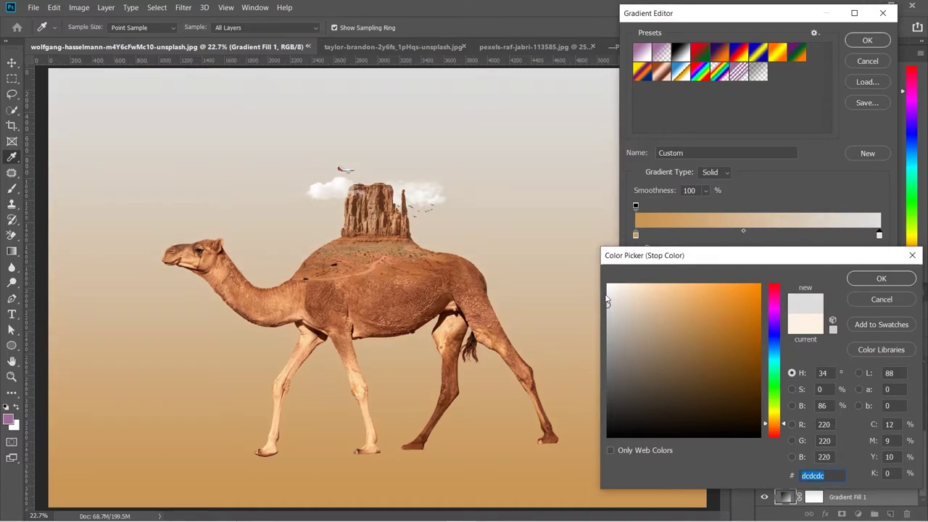
mouse_move(608, 300)
mouse_down()
mouse_move(607, 292)
mouse_move(607, 299)
mouse_up()
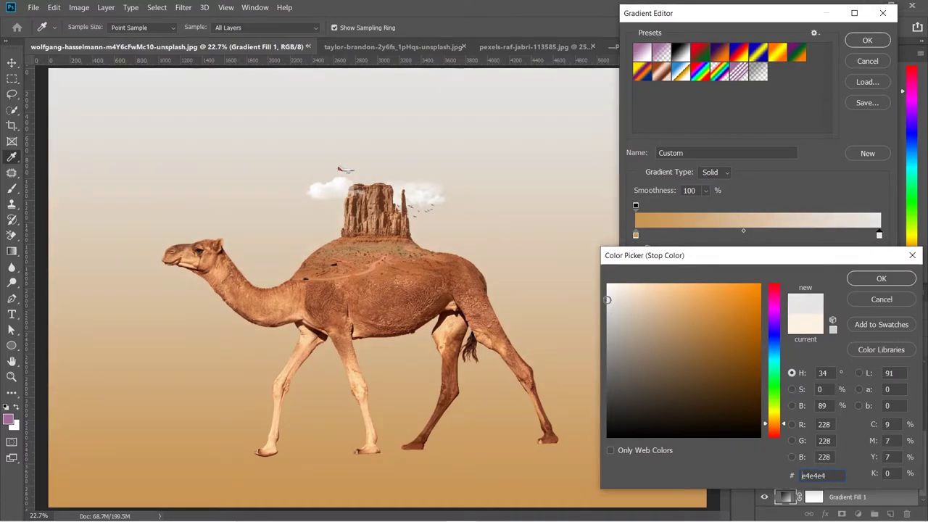
click(861, 280)
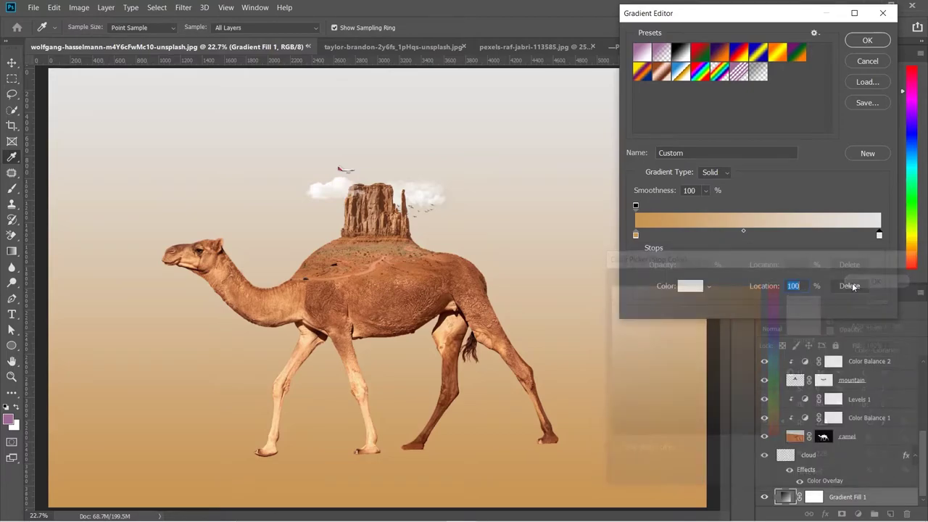
click(867, 40)
click(863, 101)
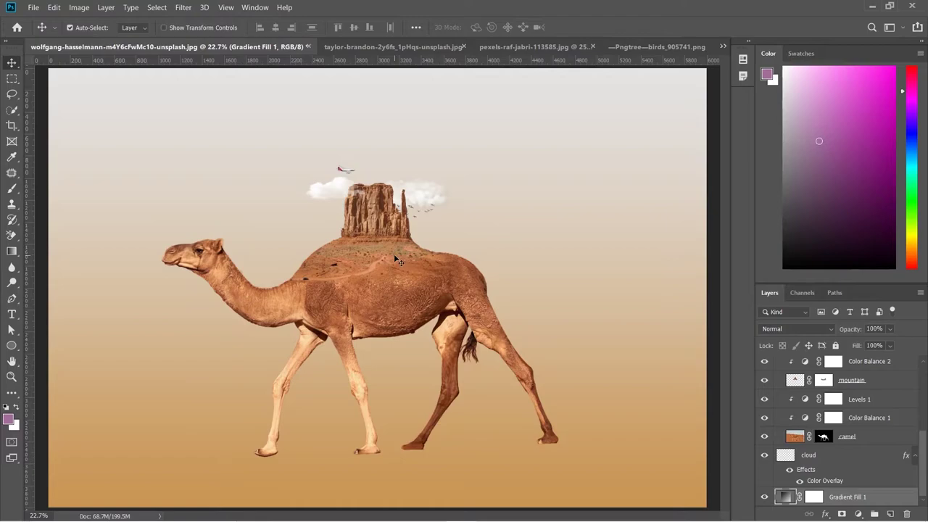
Step: Nudge the mountain layer slightly toward the camel's rear so its base lines up with the hump
scroll(404, 169, up, 2)
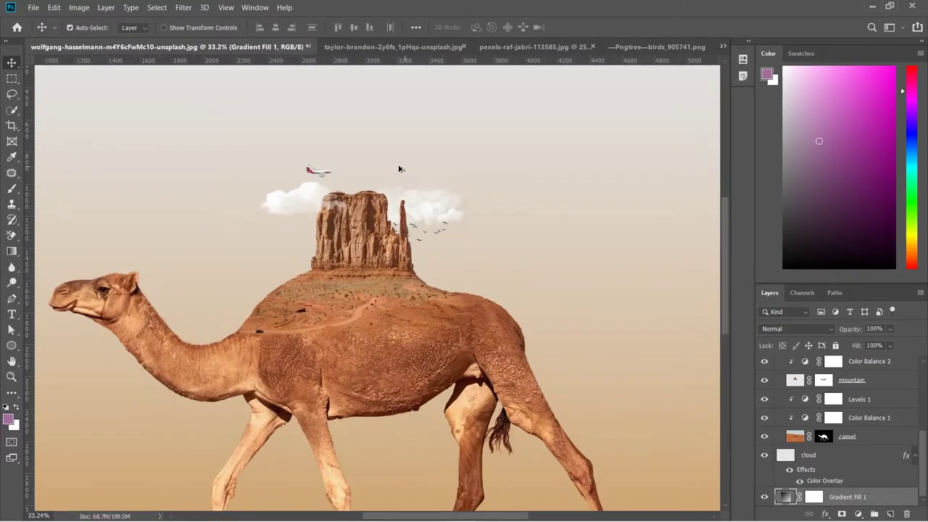
scroll(366, 185, up, 4)
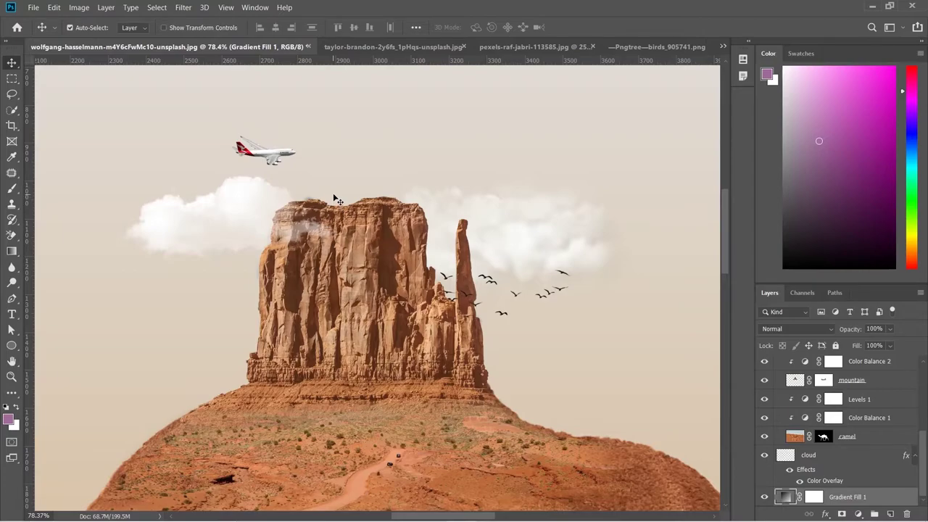
scroll(330, 428, down, 2)
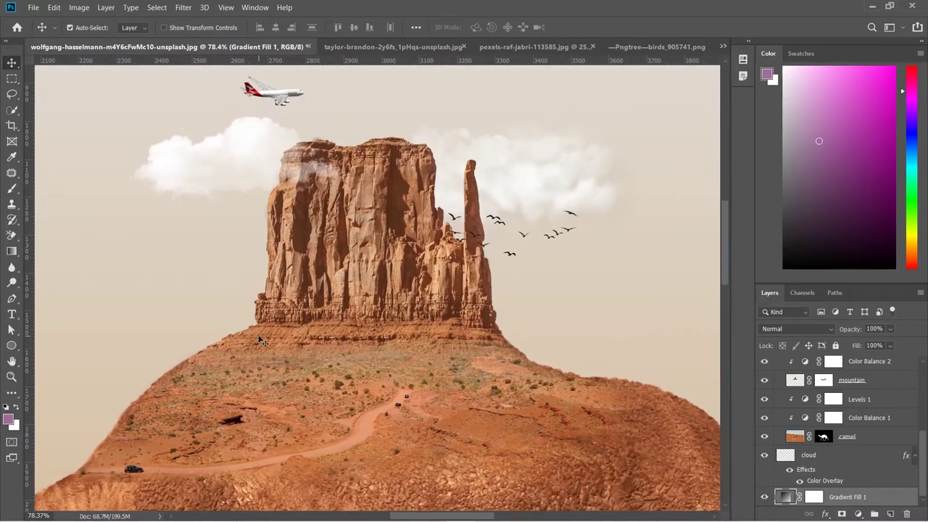
click(317, 346)
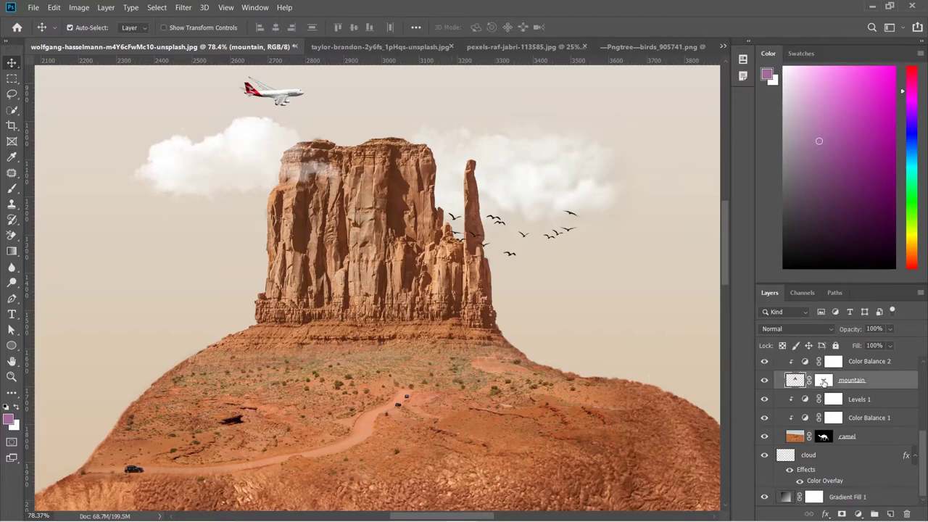
click(765, 380)
click(765, 380)
key(Right)
key(Right)
key(Right)
key(Right)
key(Right)
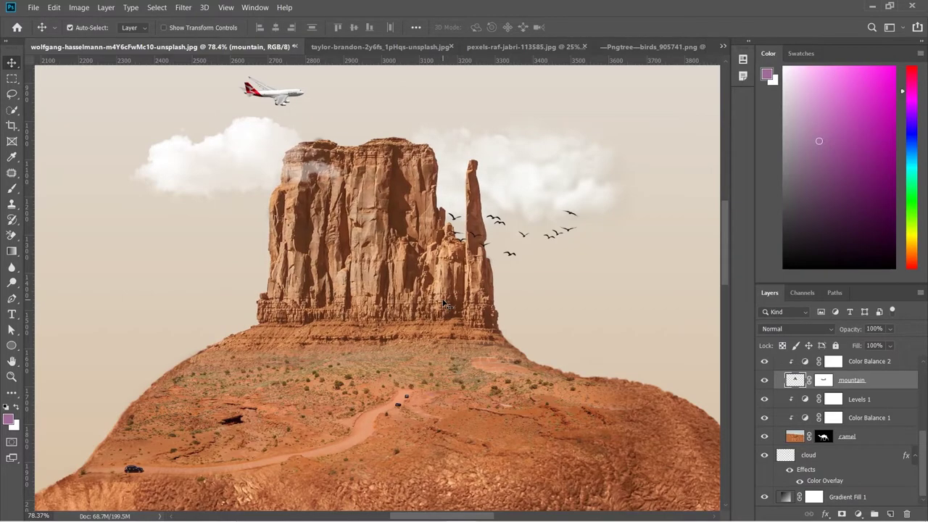
key(Right)
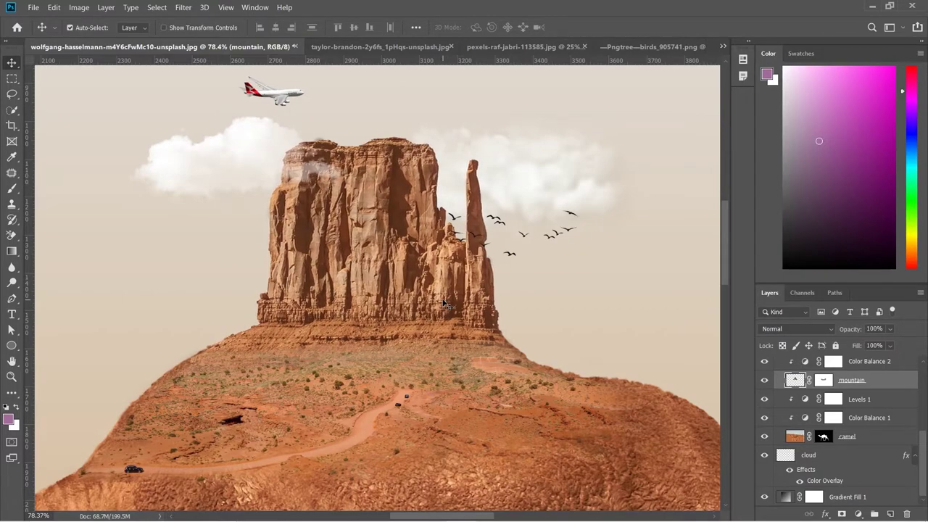
Step: Touch up the mountain layer's mask along the mountain's base with a small black brush, lowering its opacity to 26%
click(822, 382)
key(d)
key(b)
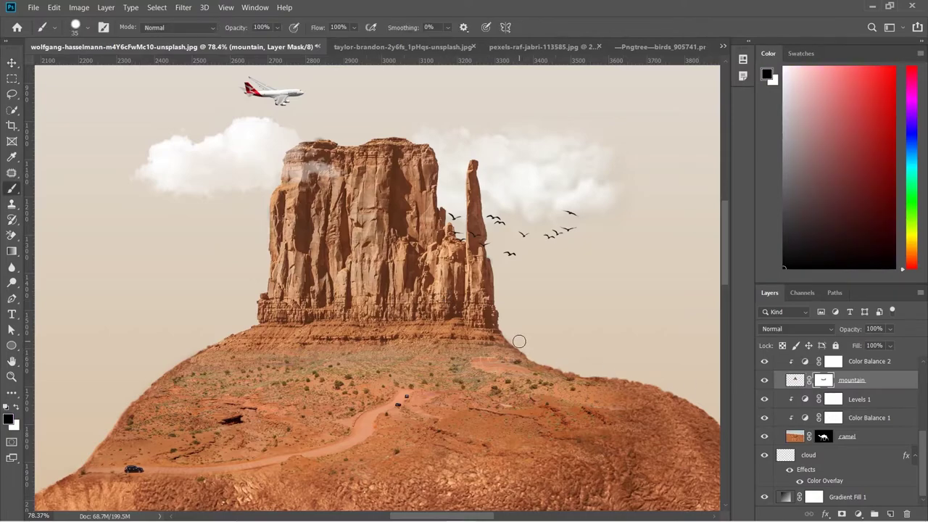
key(bracketright)
key(bracketright)
key(2)
key(6)
key(bracketleft)
key(bracketleft)
key(bracketleft)
key(bracketleft)
key(ctrl+0)
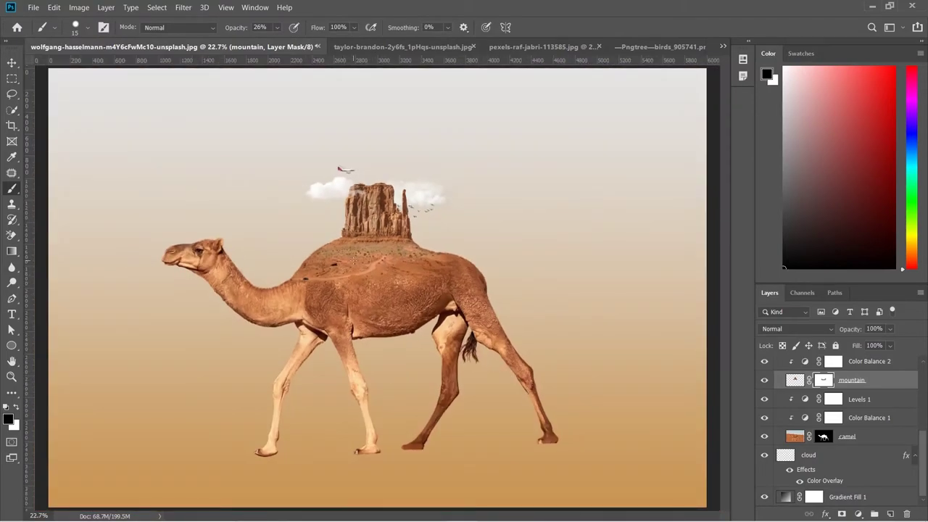
Step: Rename Layer 2 as birds and Layer 1 as airplane
key(v)
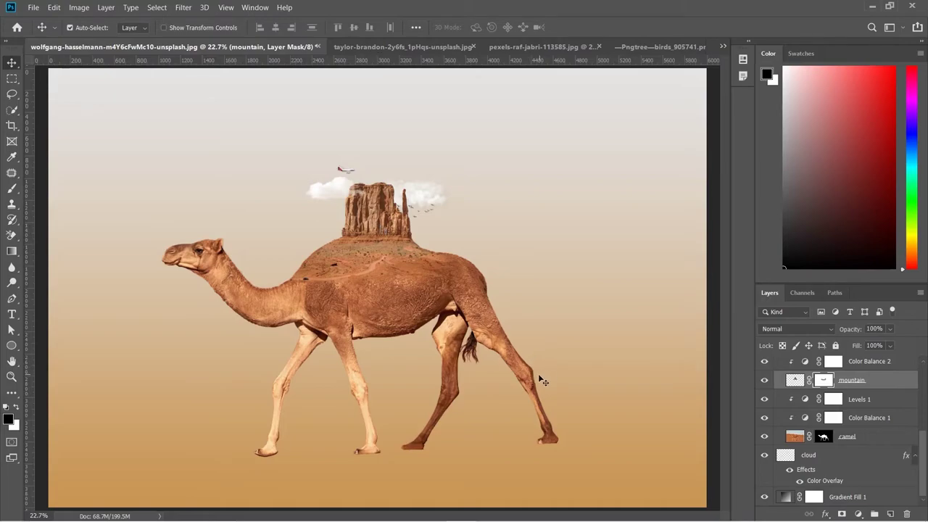
scroll(817, 401, up, 7)
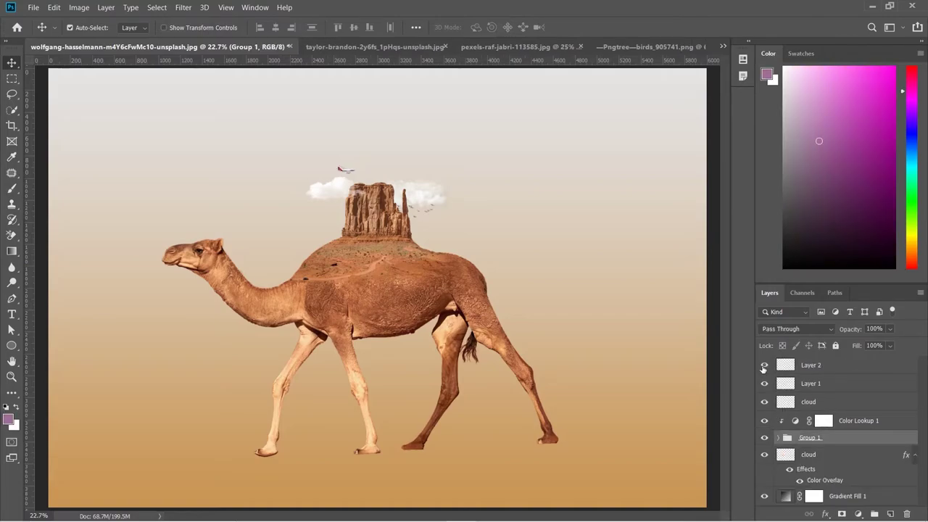
double_click(816, 365)
text(b)
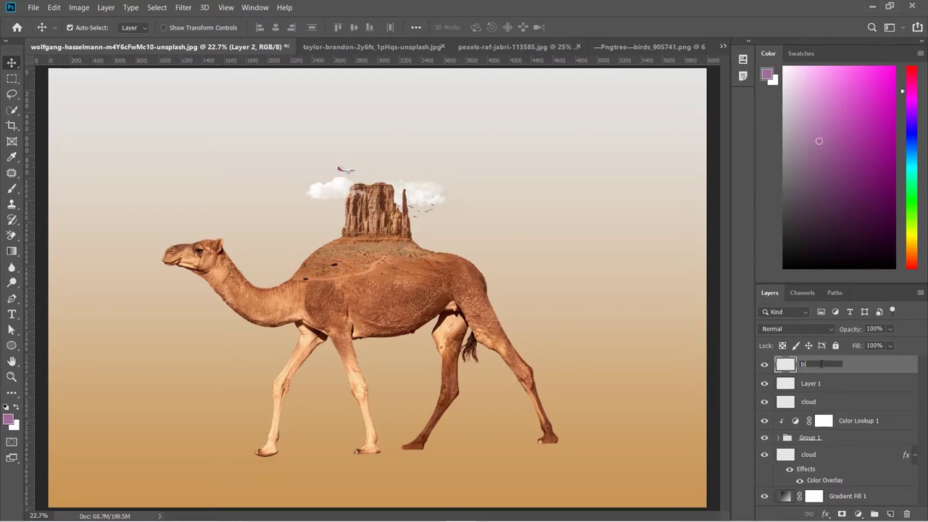
text(irds)
key(Return)
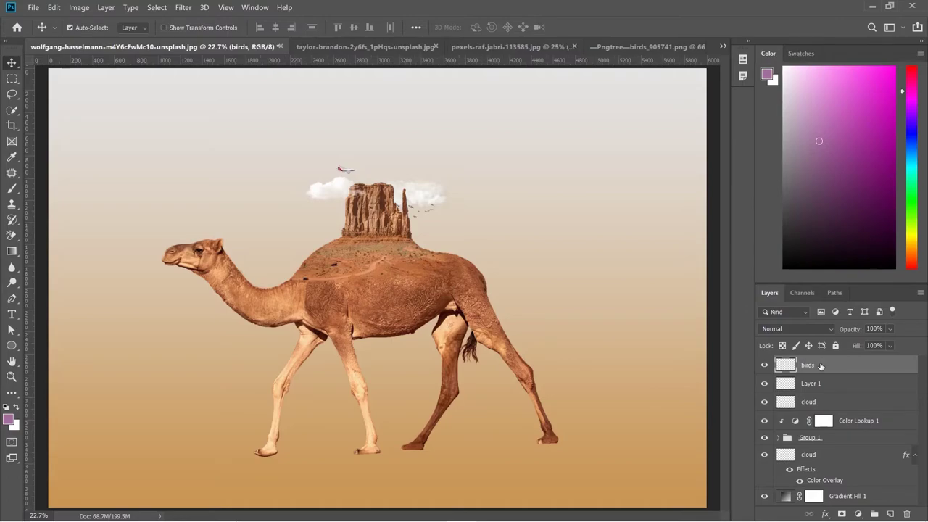
click(764, 384)
double_click(803, 384)
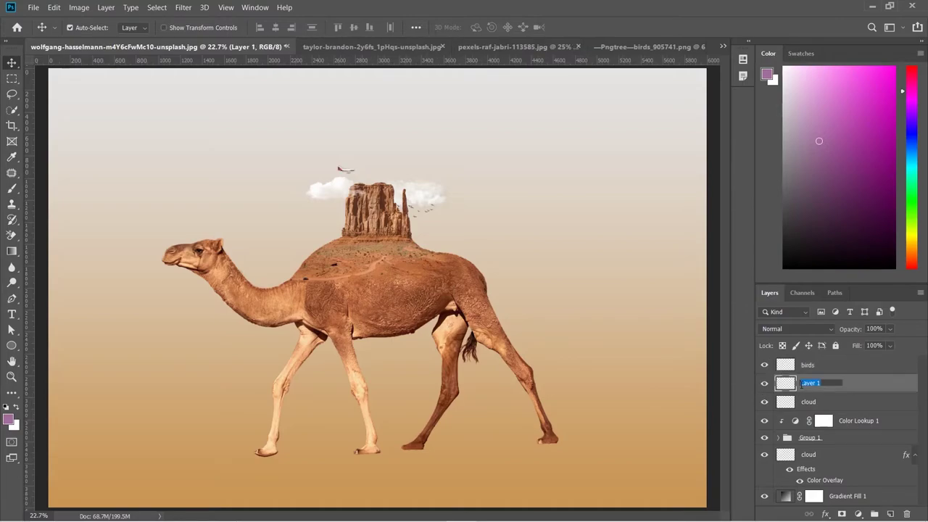
text(airplane)
key(Return)
Step: Duplicate and merge all layers above the gradient fill, placing the merged copy directly above Gradient Fill 1
click(811, 368)
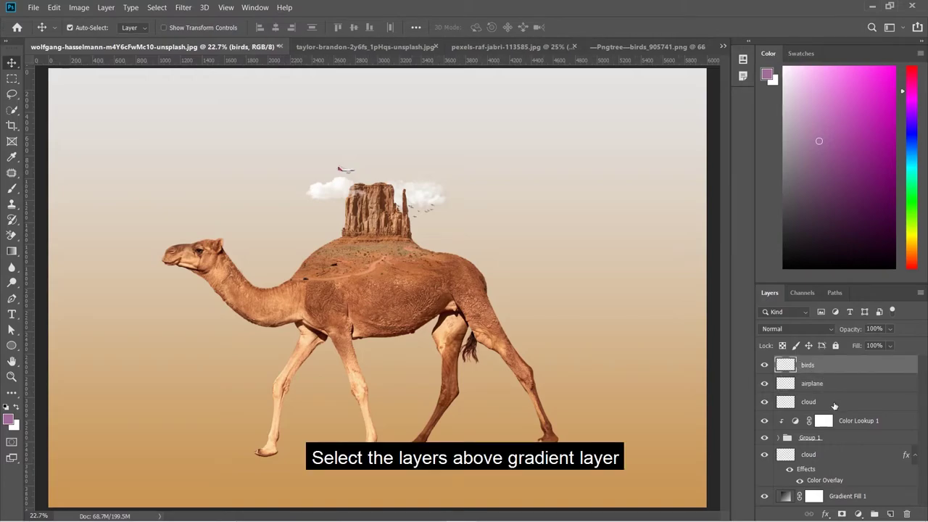
shift+click(834, 455)
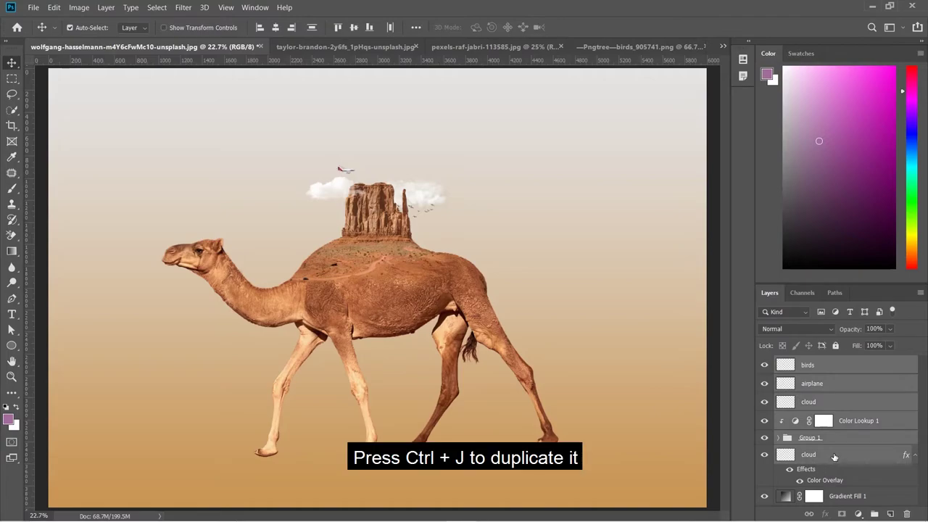
key(ctrl+j)
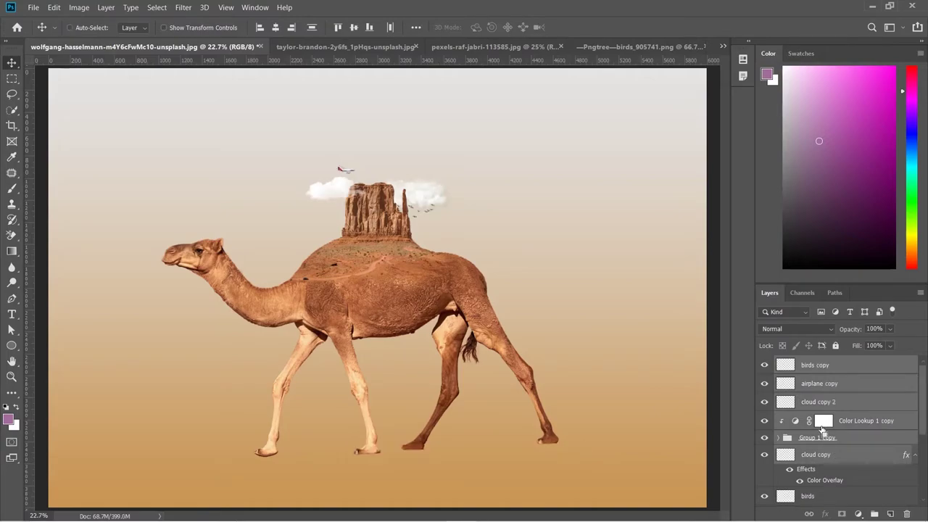
key(ctrl+e)
drag(813, 364, 822, 504)
scroll(821, 501, down, 1)
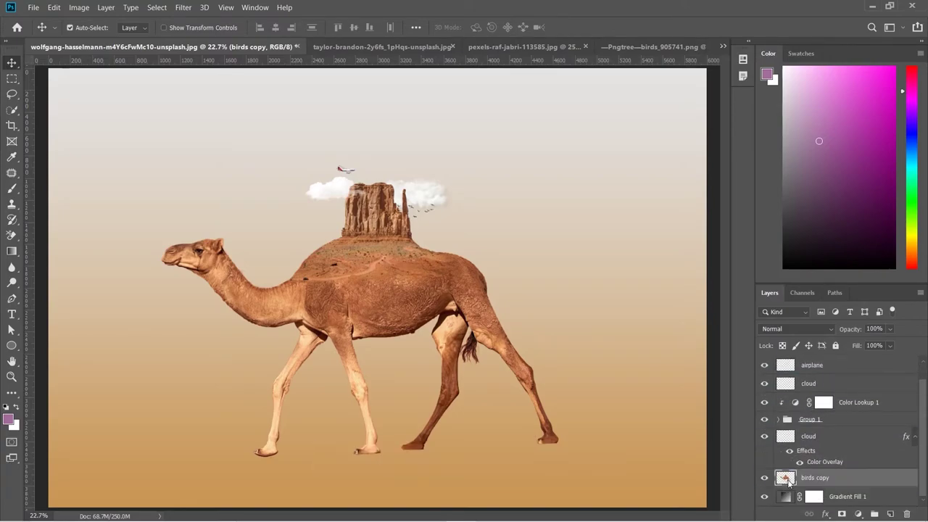
Step: Select the outline of the merged birds copy layer's pixels, fill it with black, and clear the selection
right_click(789, 481)
click(790, 272)
key(d)
key(alt+BackSpace)
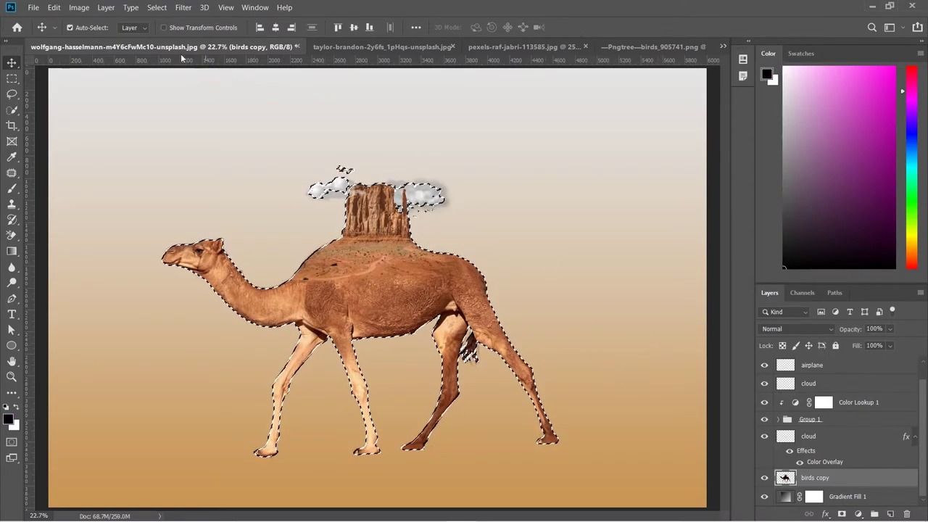
click(157, 7)
click(165, 31)
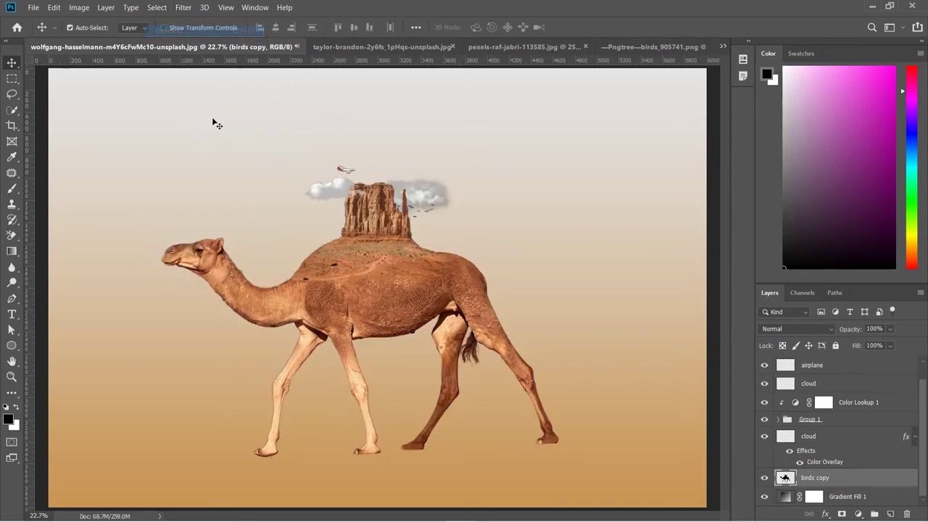
Step: Distort the black birds copy silhouette into a flat cast shadow stretching behind the camel, with its base aligned to the hooves
key(ctrl+t)
right_click(404, 256)
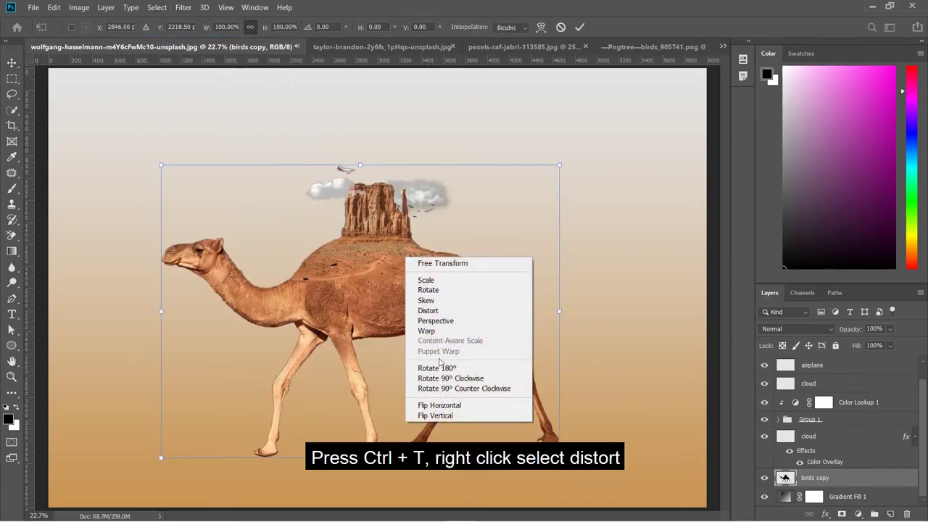
click(428, 311)
drag(559, 165, 651, 372)
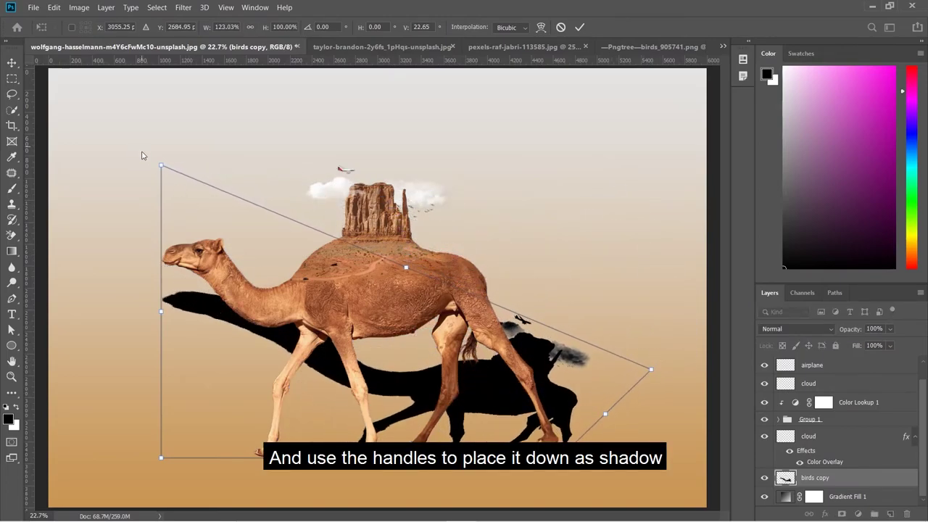
drag(161, 167, 424, 363)
mouse_move(155, 460)
mouse_down()
mouse_move(159, 397)
mouse_move(150, 453)
mouse_up()
drag(560, 458, 553, 441)
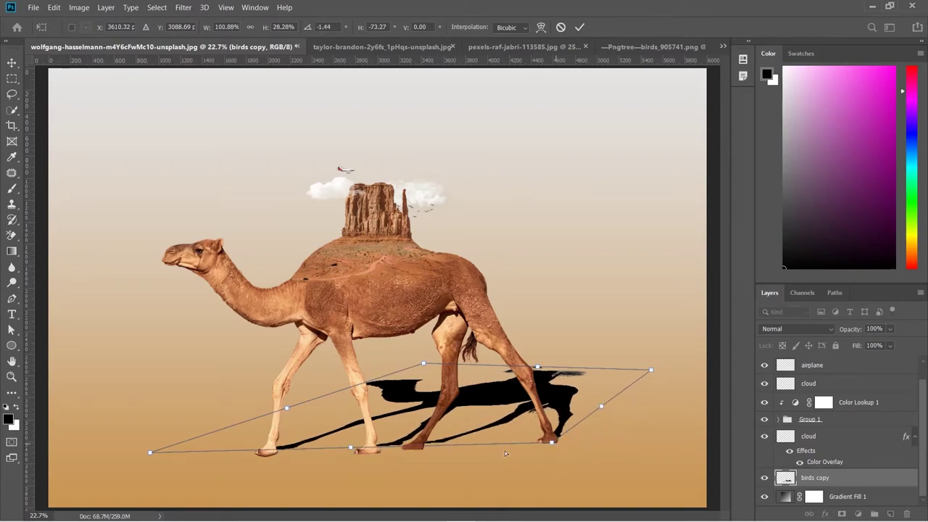
drag(353, 453, 339, 454)
drag(542, 451, 546, 449)
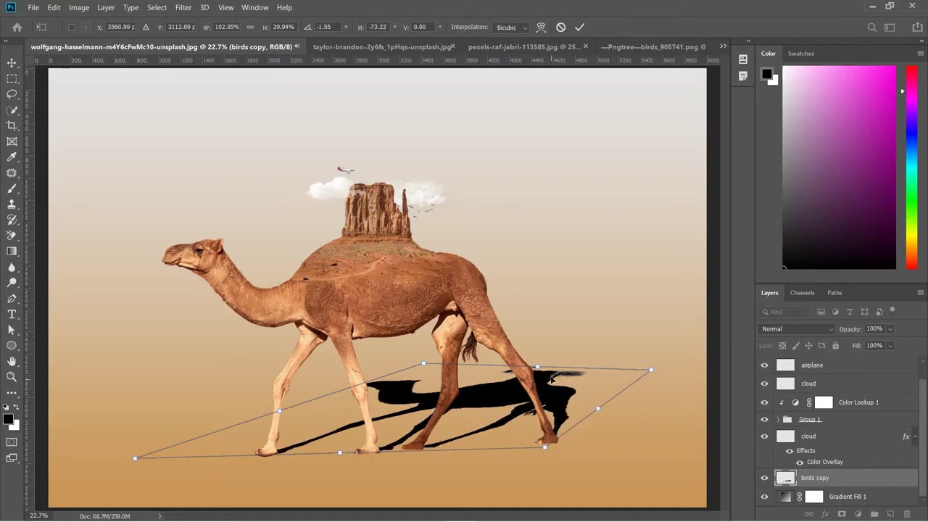
drag(540, 369, 540, 372)
click(580, 28)
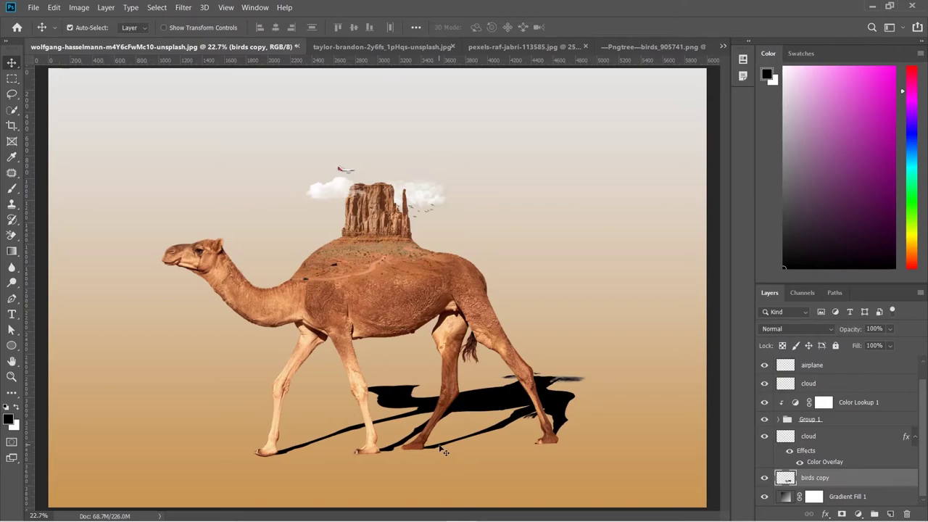
Step: Apply a Gaussian Blur with a 15-pixel radius to the shadow layer
click(171, 7)
mouse_move(182, 7)
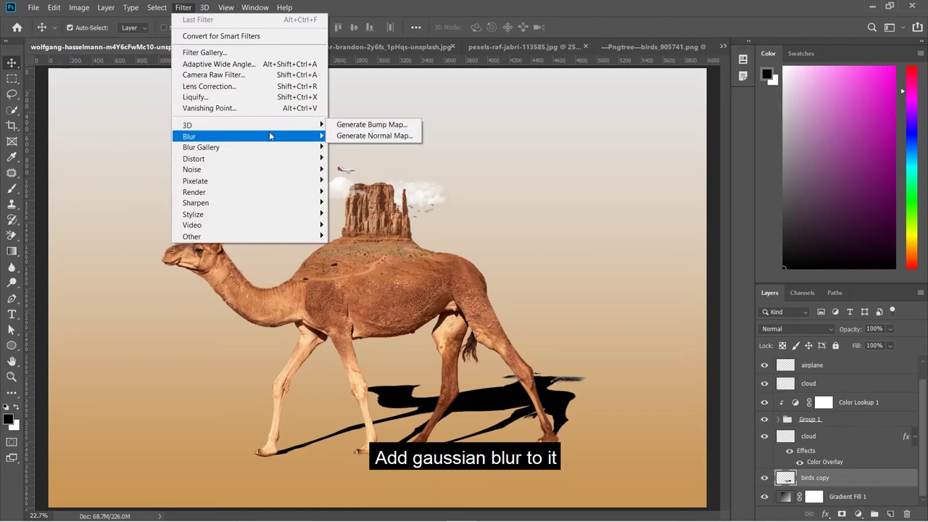
mouse_move(270, 136)
click(362, 181)
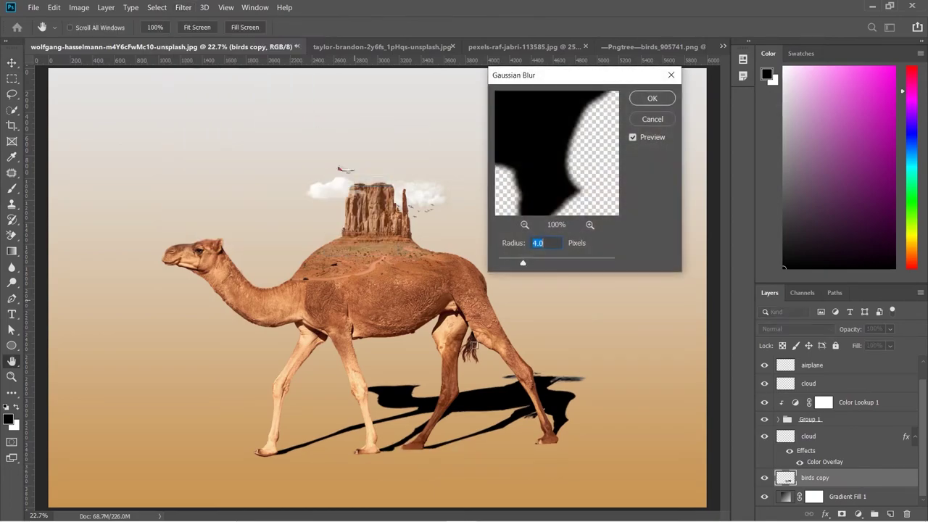
text(12)
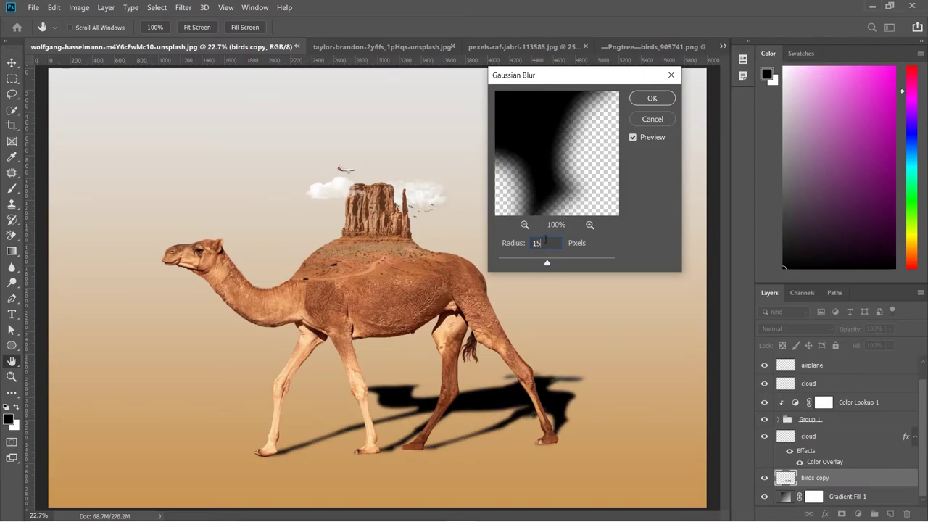
click(653, 98)
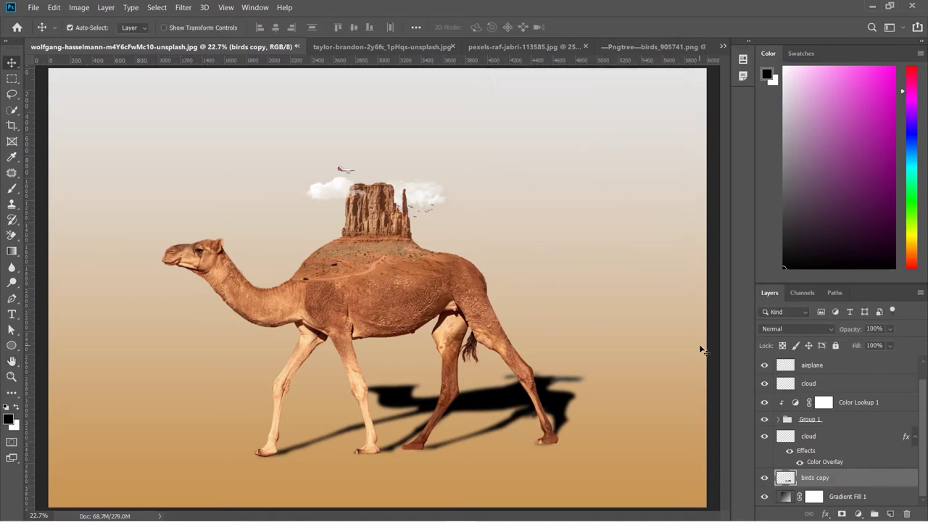
Step: Lower the shadow layer's opacity to 55%
click(891, 330)
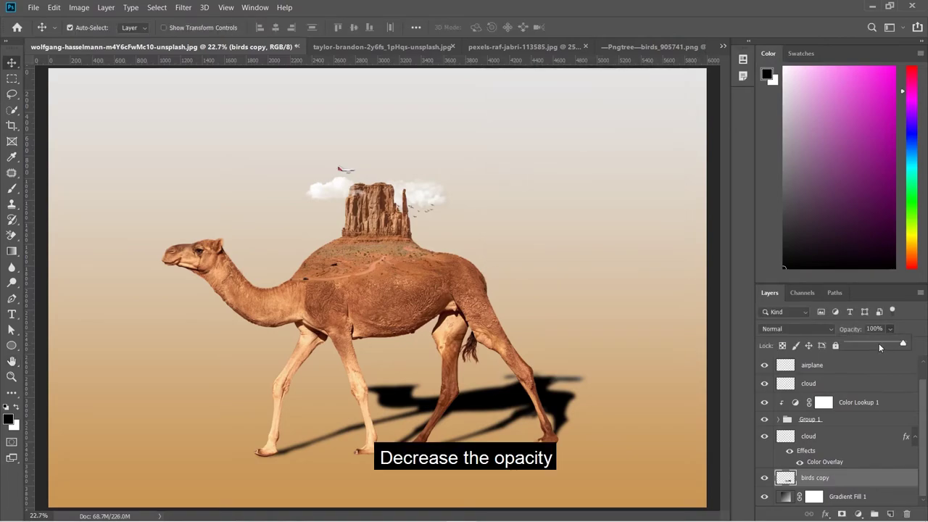
click(879, 345)
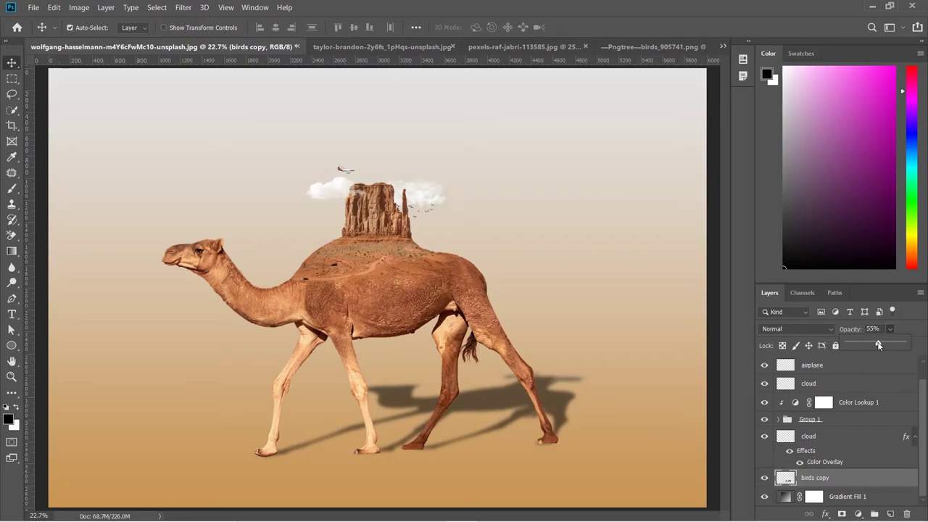
click(904, 325)
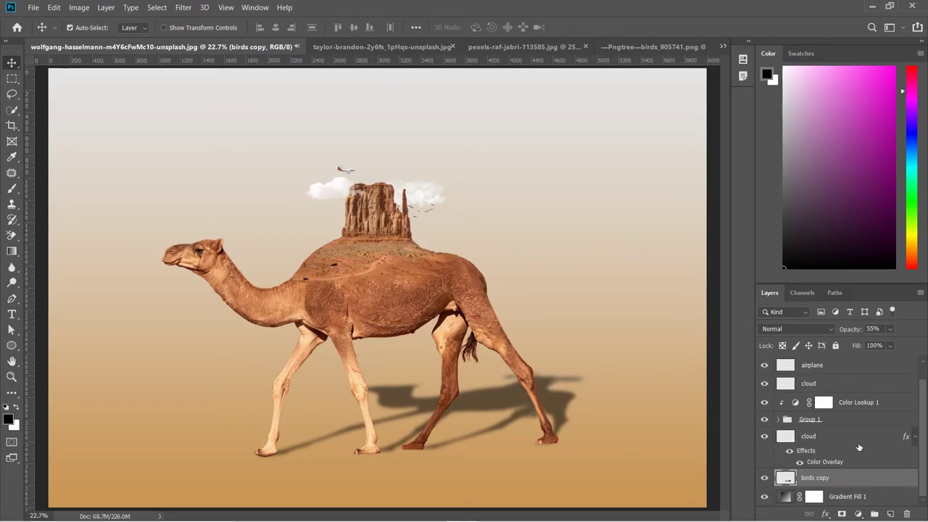
Step: Select all layers from the birds copy shadow up to birds and move the whole composition slightly up and toward the camel's rear
scroll(859, 447, up, 1)
shift+click(840, 369)
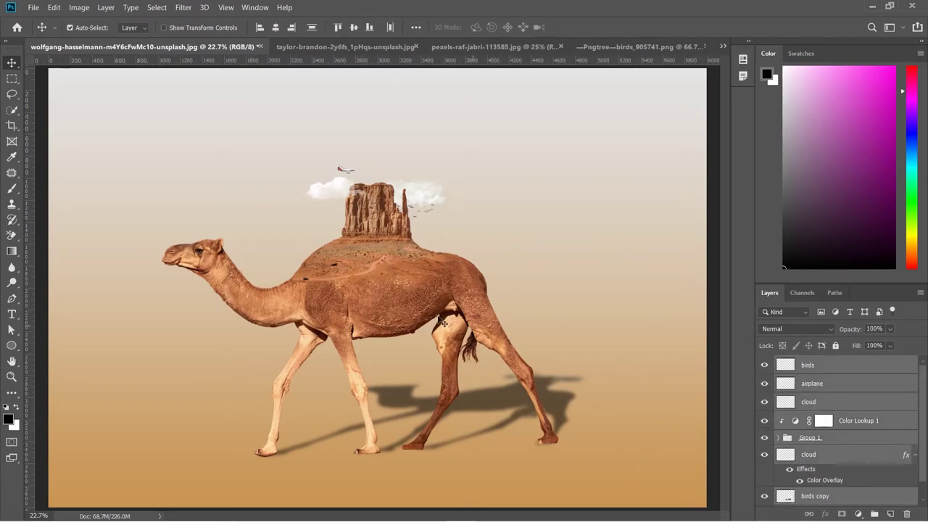
drag(366, 273, 375, 259)
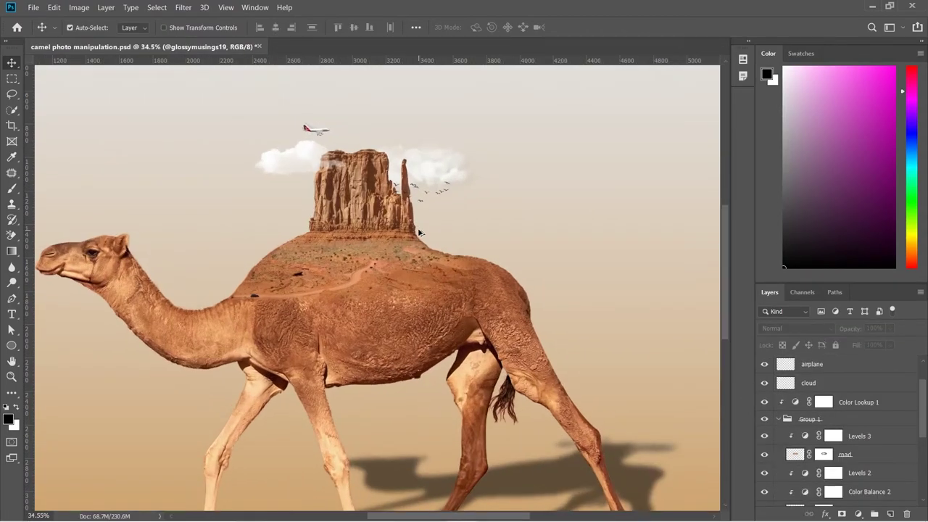
Step: Clean the mountain layer's mask along the slope at its base with a 20 px black brush, toggling the layer's visibility to check
key(b)
key(bracketleft)
key(bracketleft)
key(bracketleft)
key(bracketleft)
key(bracketleft)
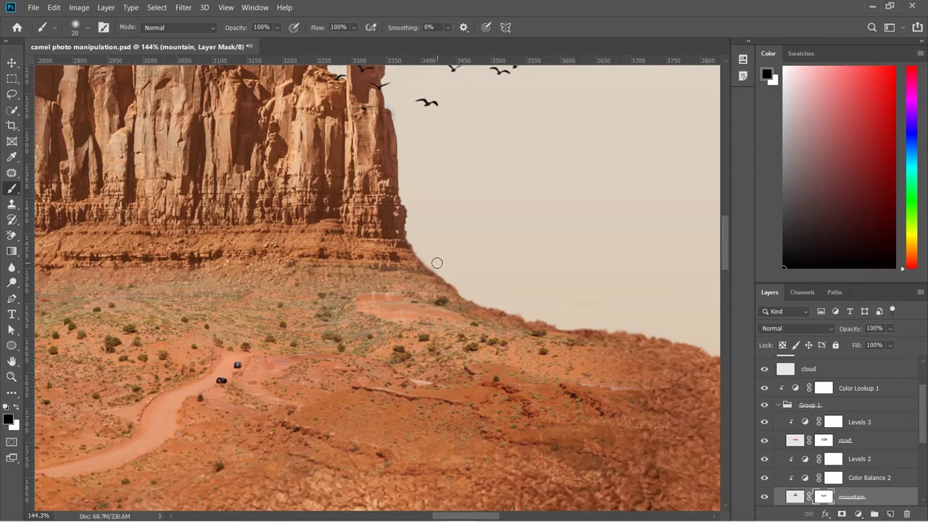
click(764, 496)
click(764, 497)
click(764, 497)
click(764, 496)
Step: Remove remaining residue beside the hump's rear slope on the mountain layer's mask, enlarging the black brush to 45 and 90 px
key(bracketright)
key(bracketright)
key(bracketright)
key(bracketright)
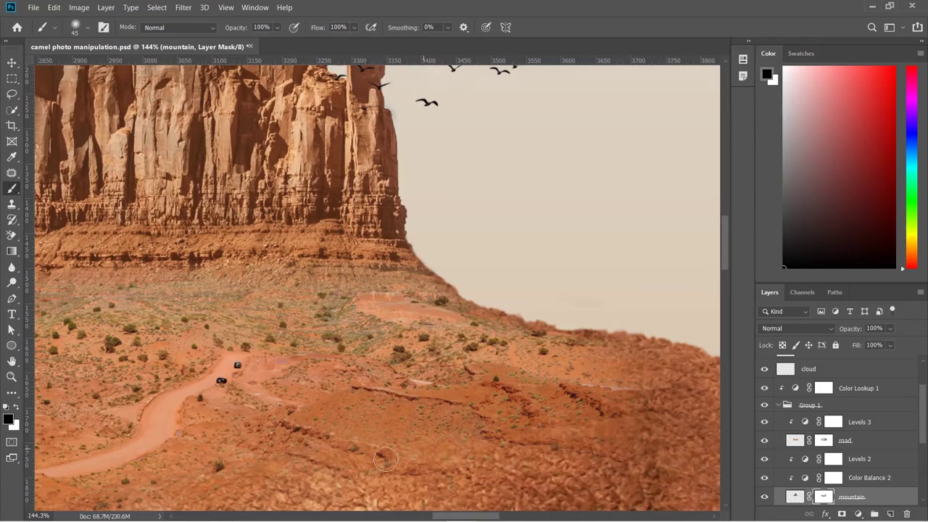
scroll(411, 379, down, 2)
scroll(411, 379, down, 1)
click(764, 496)
click(764, 497)
key(bracketright)
key(bracketright)
key(bracketright)
key(bracketright)
key(bracketright)
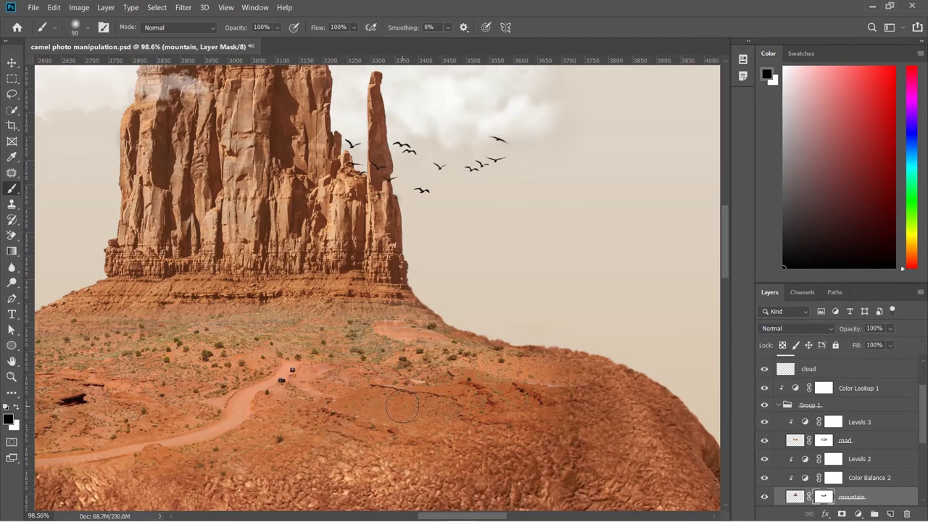
Step: Touch up the road layer's mask around the hump's outer edges with the 90 px black brush
click(764, 441)
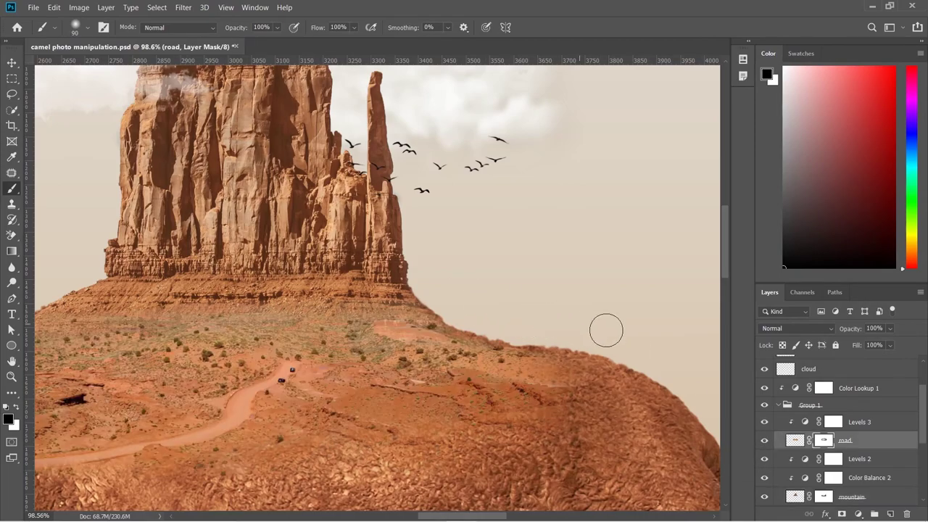
drag(306, 333, 544, 333)
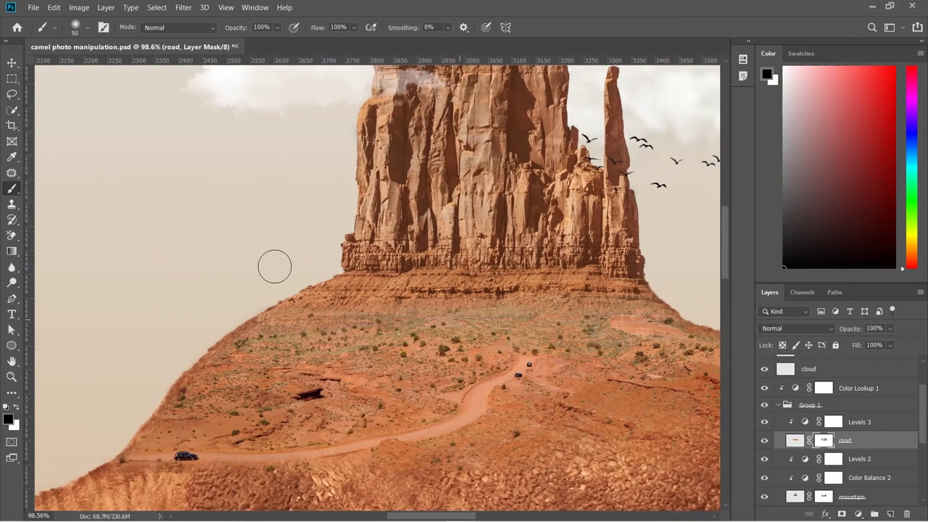
key(ctrl+0)
click(795, 441)
Step: Clean the background residue around the camel's tail on the camel layer's mask with a 25 px black brush
scroll(839, 480, down, 3)
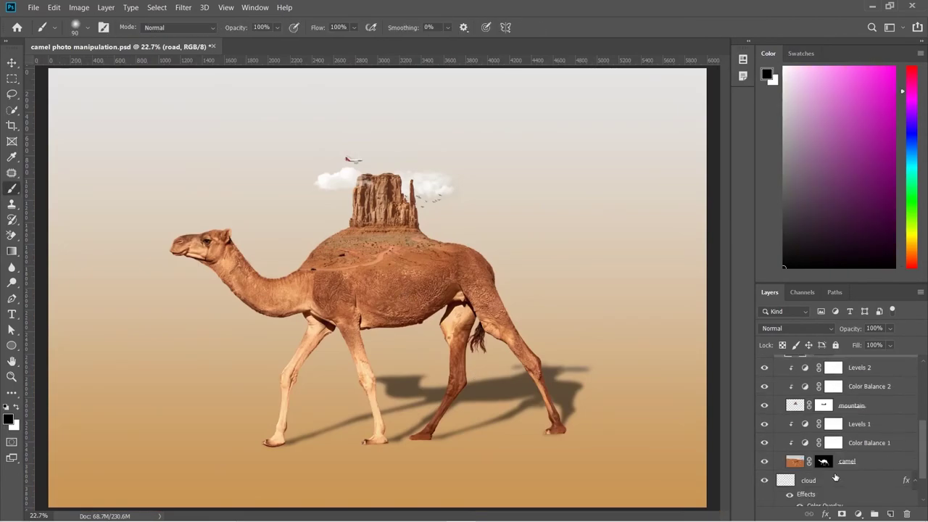
click(824, 461)
scroll(530, 378, up, 3)
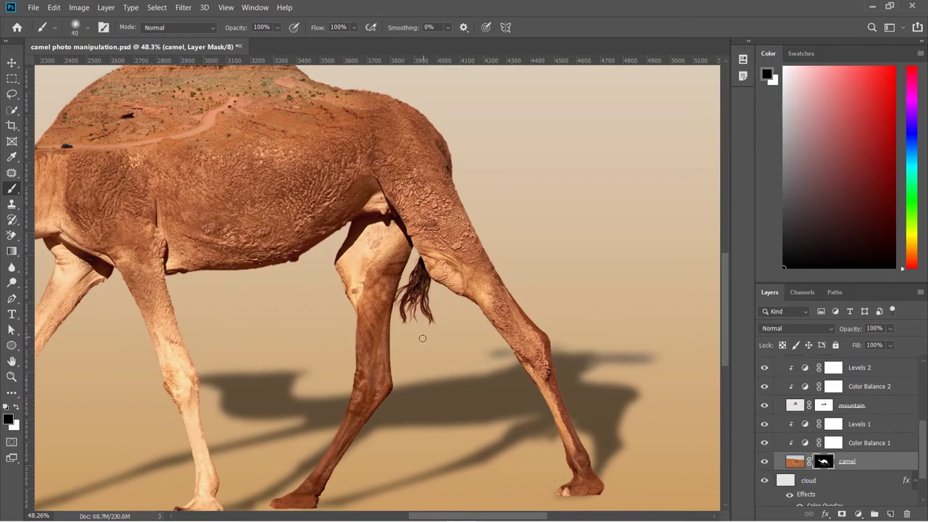
scroll(399, 365, up, 4)
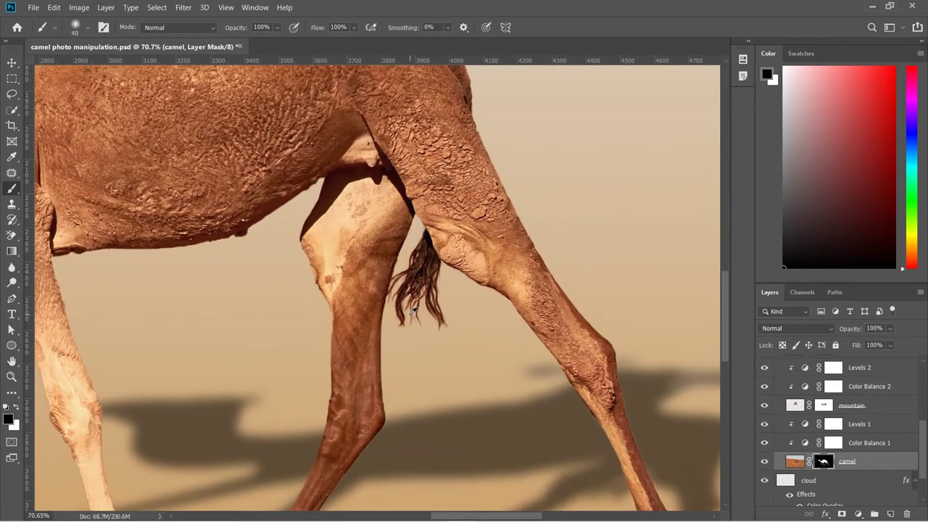
key(bracketleft)
key(bracketleft)
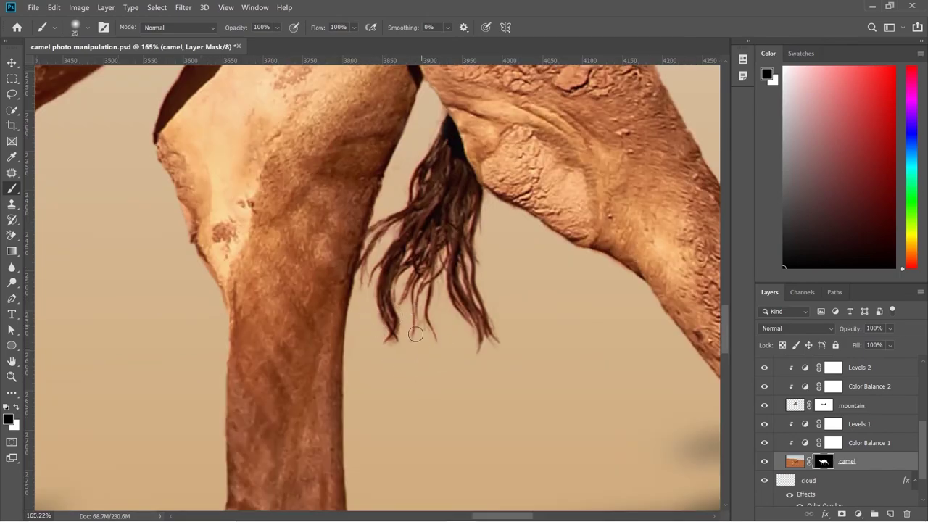
mouse_move(434, 114)
mouse_down()
mouse_move(421, 132)
mouse_move(432, 120)
mouse_up()
scroll(507, 235, down, 3)
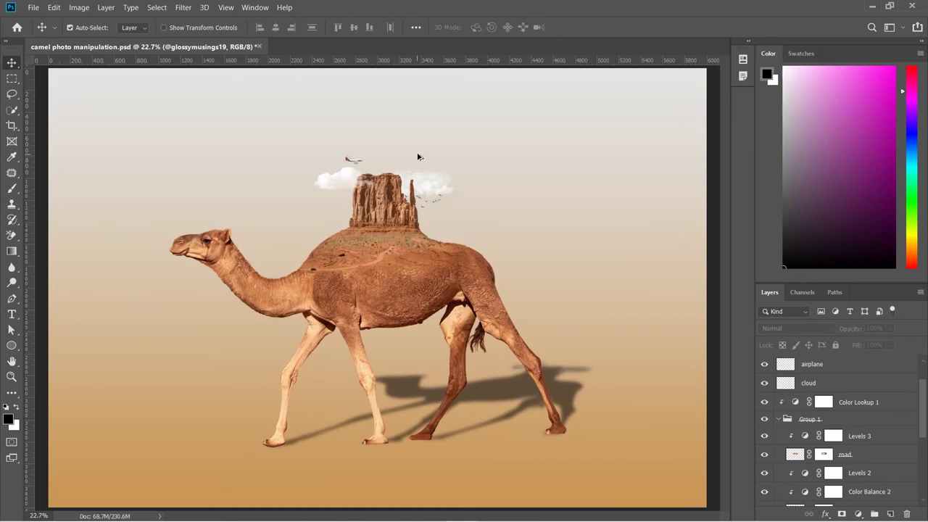
Step: Clean the fringe along the mountain's top edge on the mountain layer's mask with a harder 7 px black brush
scroll(335, 189, up, 3)
scroll(335, 188, up, 3)
click(304, 190)
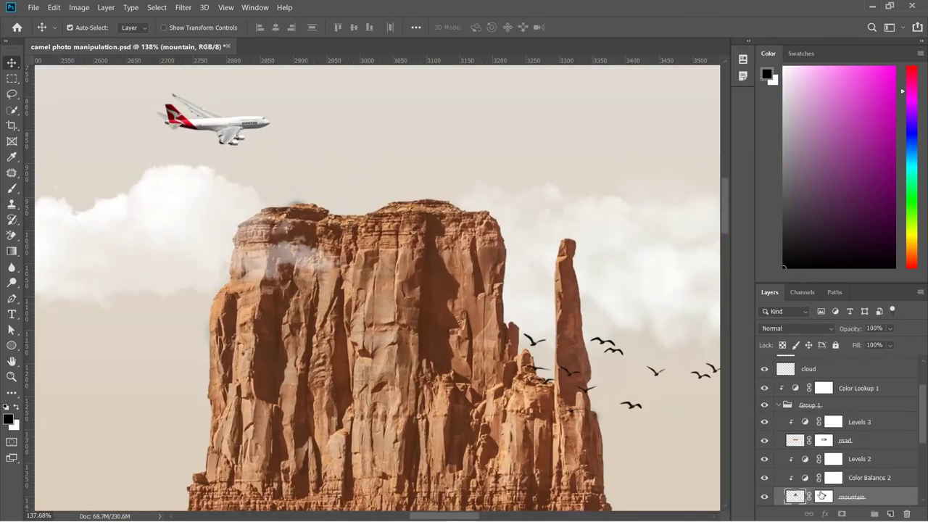
key(b)
click(82, 27)
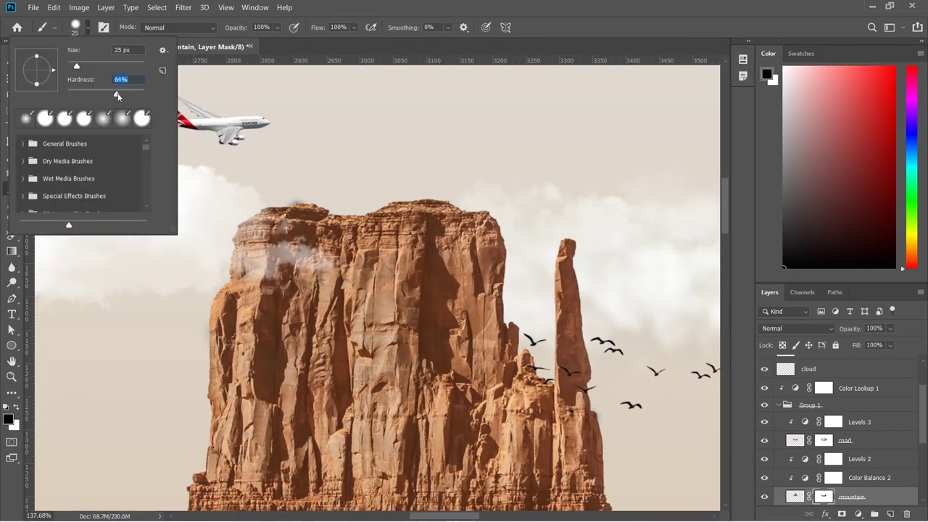
key(Return)
key(bracketleft)
key(bracketleft)
key(bracketleft)
key(bracketleft)
key(bracketleft)
key(bracketleft)
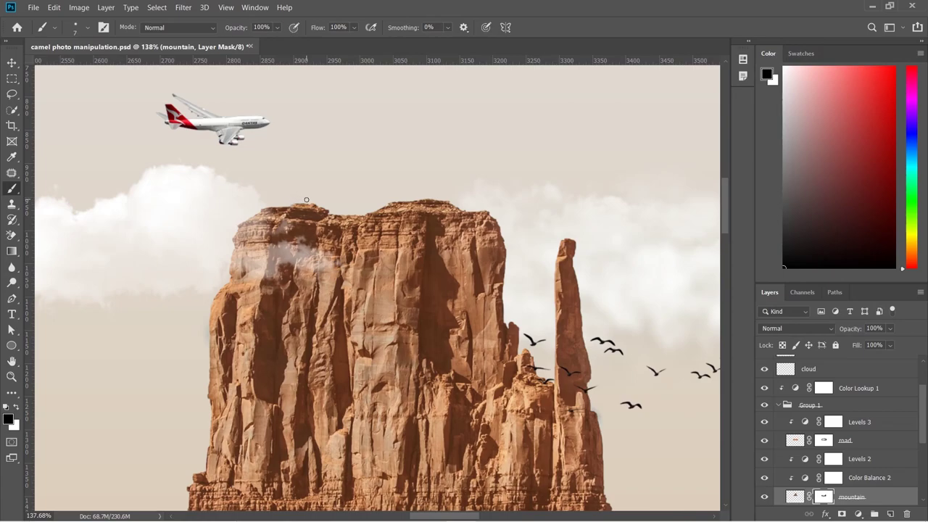
scroll(306, 200, up, 5)
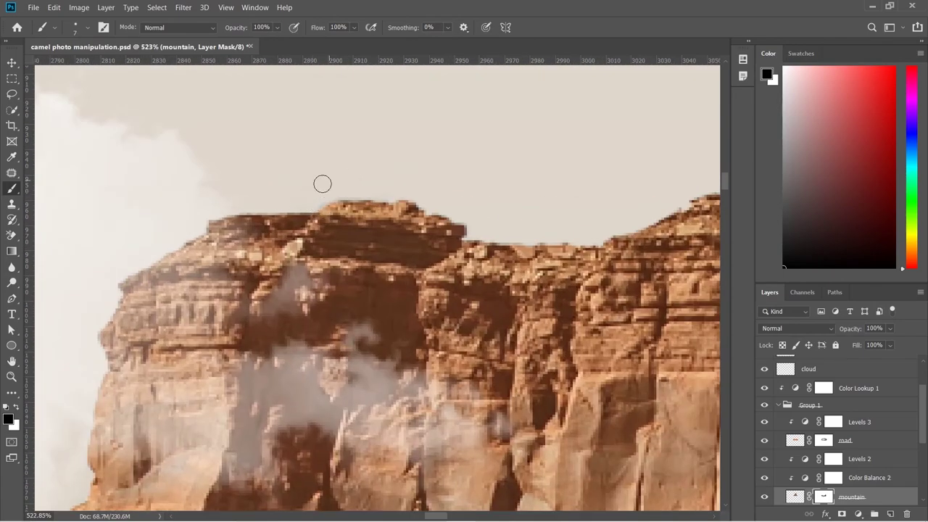
scroll(335, 278, down, 1)
scroll(335, 278, down, 10)
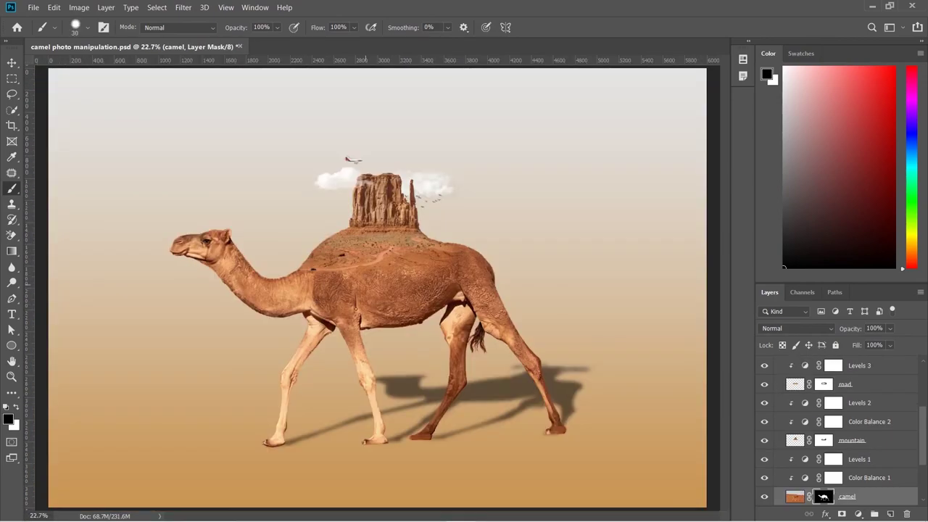
key(v)
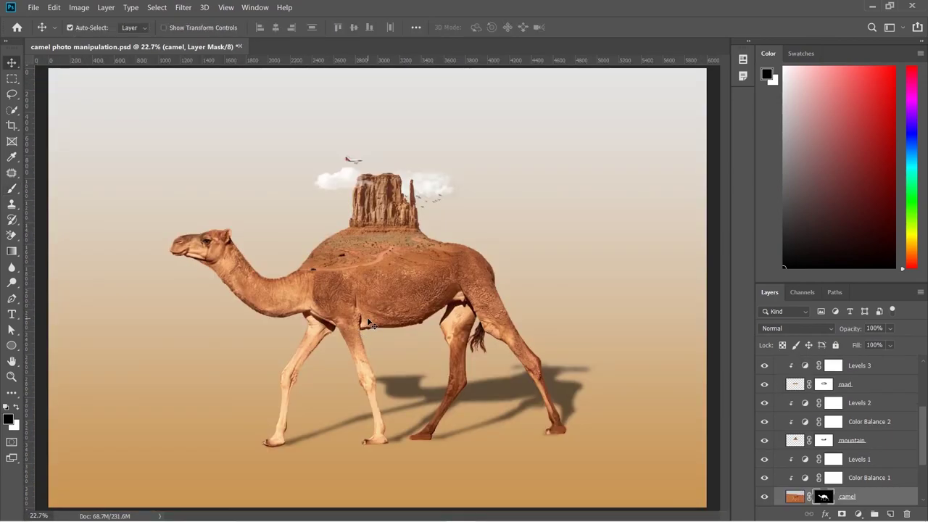